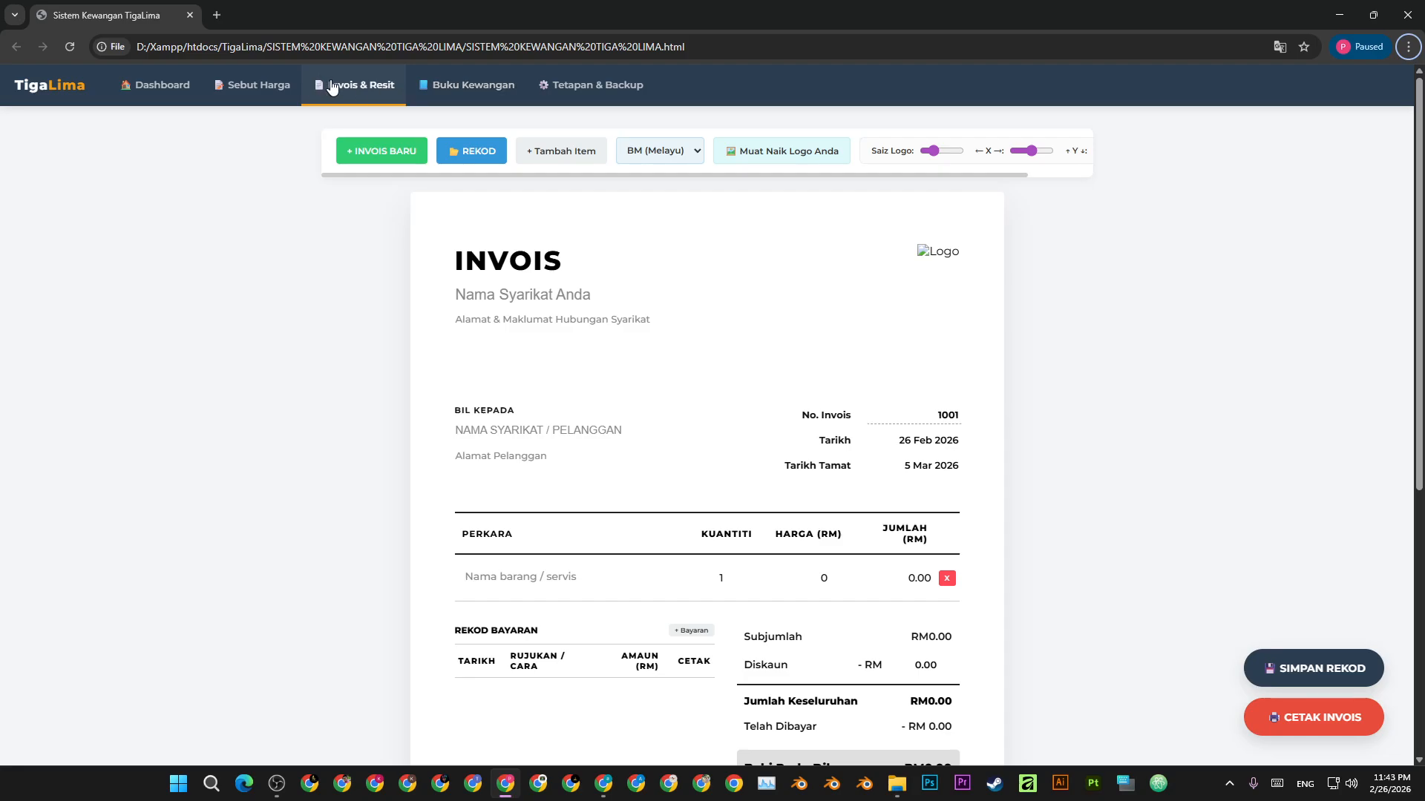
- Browse the Quotation, Dashboard, Cash Book and Settings pages, then return to the invoice editor
left_click(256, 85)
left_click(159, 86)
left_click(491, 86)
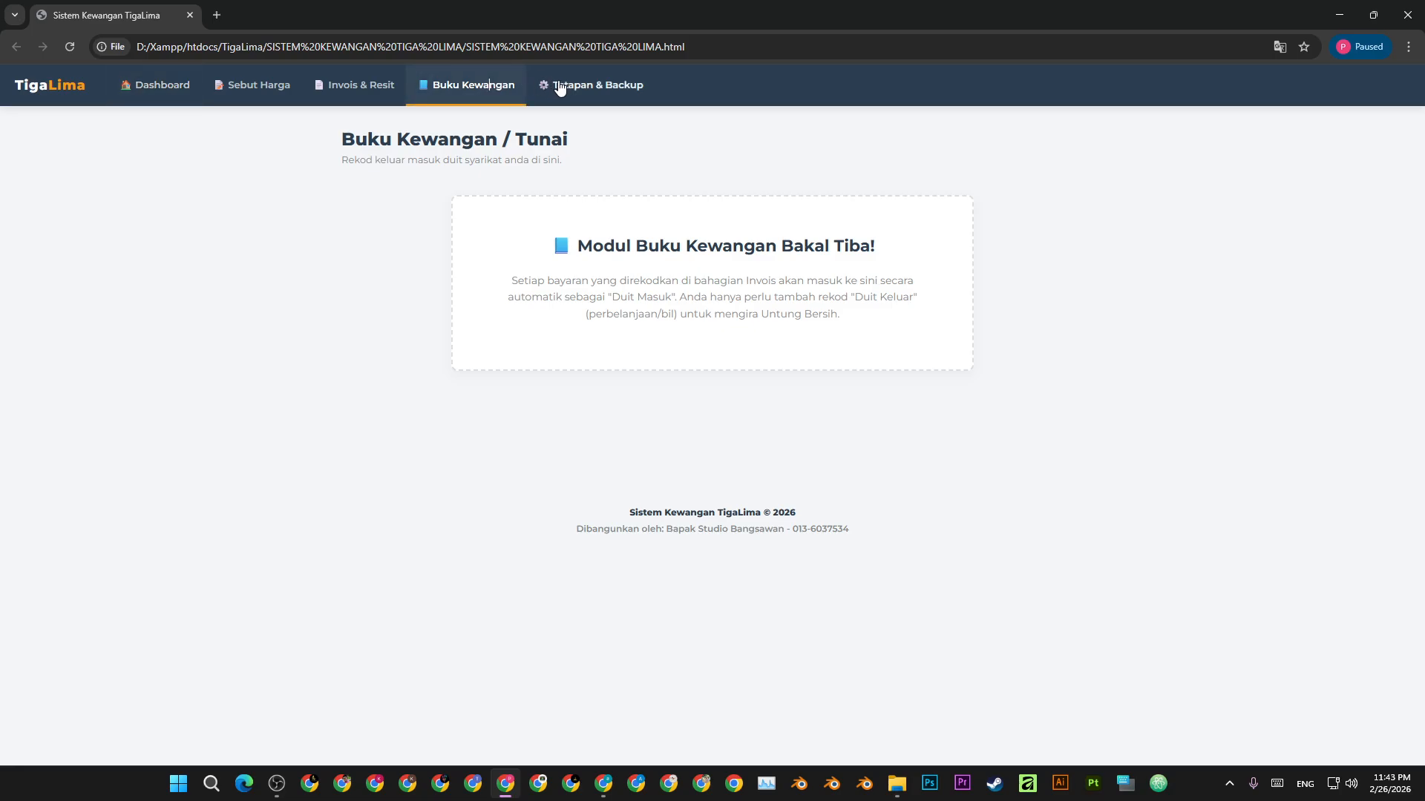
left_click(560, 86)
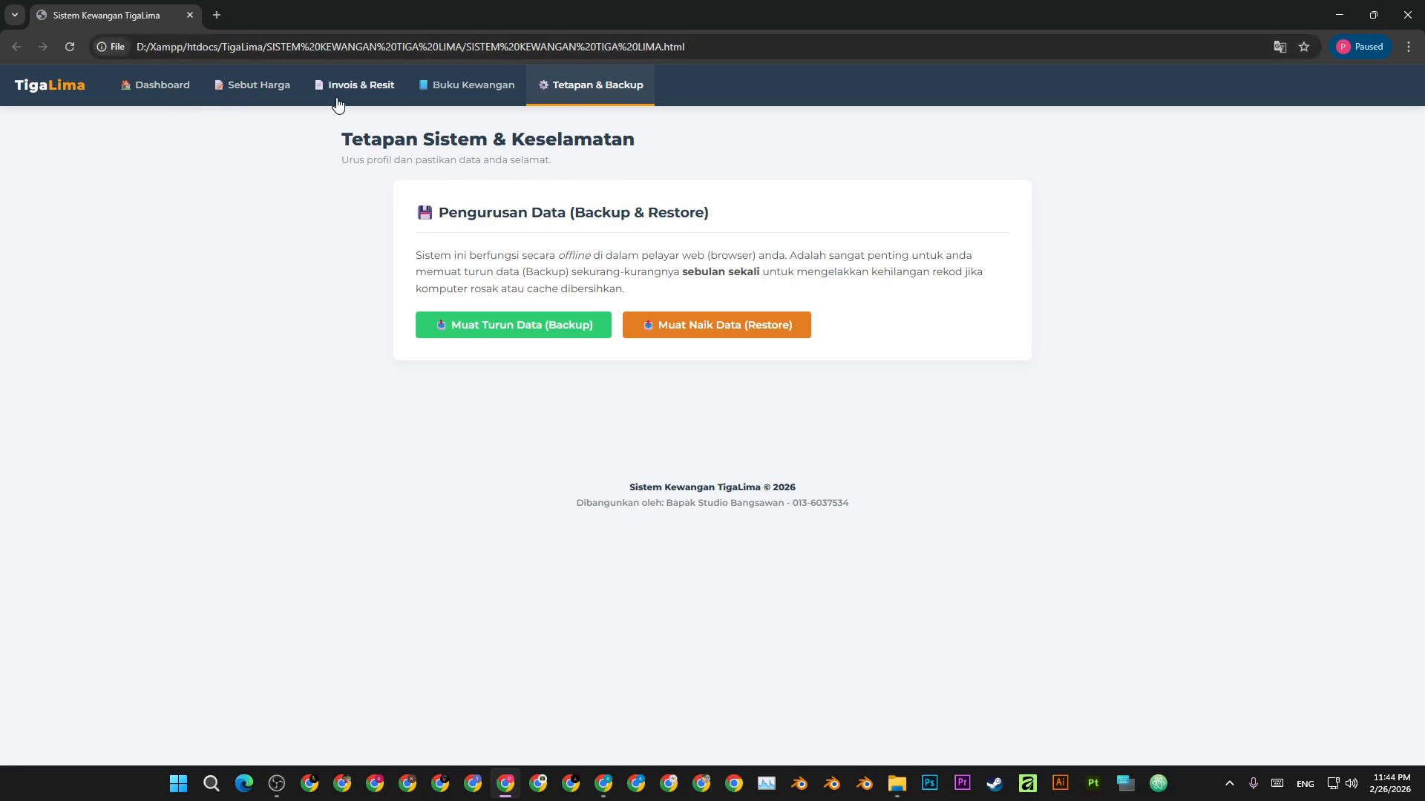
left_click(363, 89)
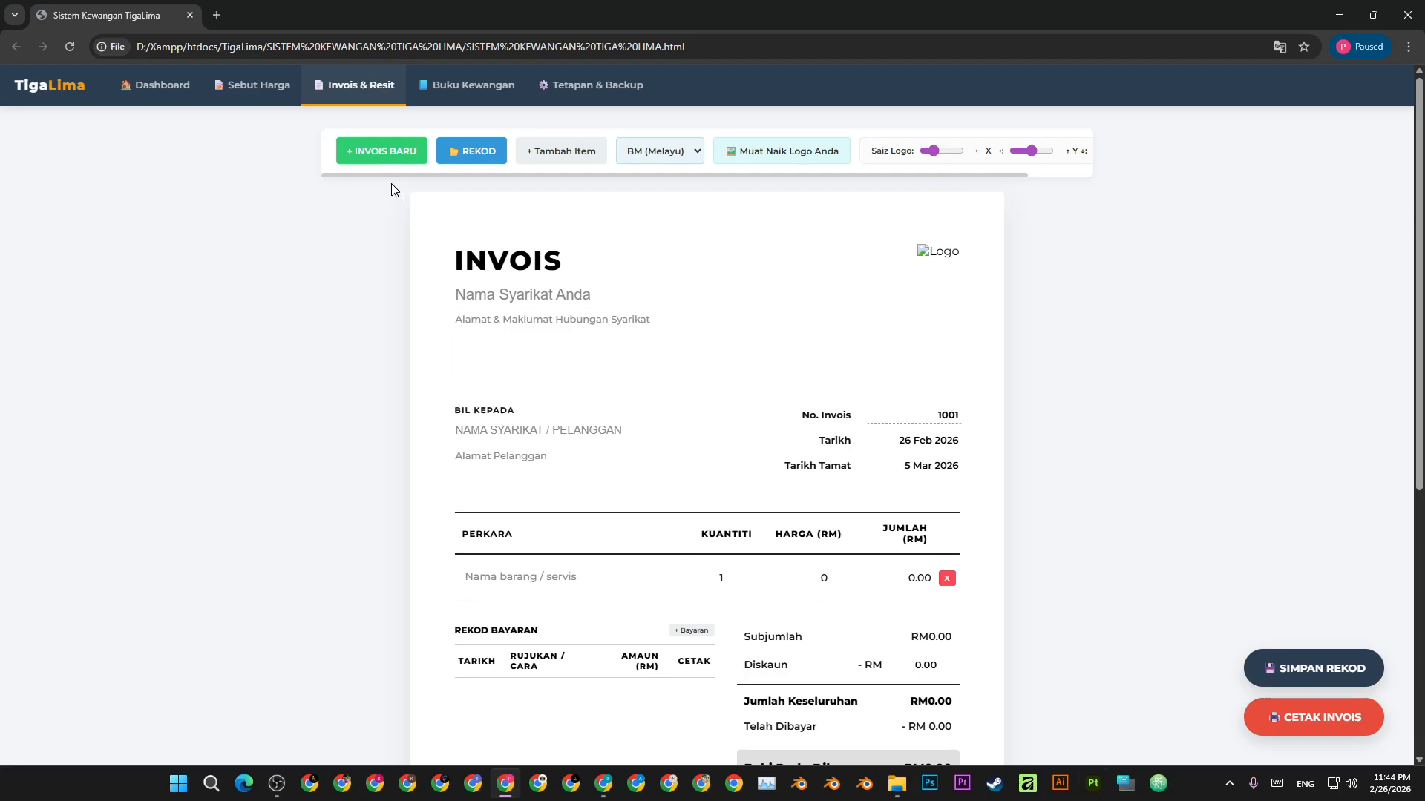
- Start a fresh blank invoice, glance at the saved invoices list, and add then remove extra item rows
left_click(379, 152)
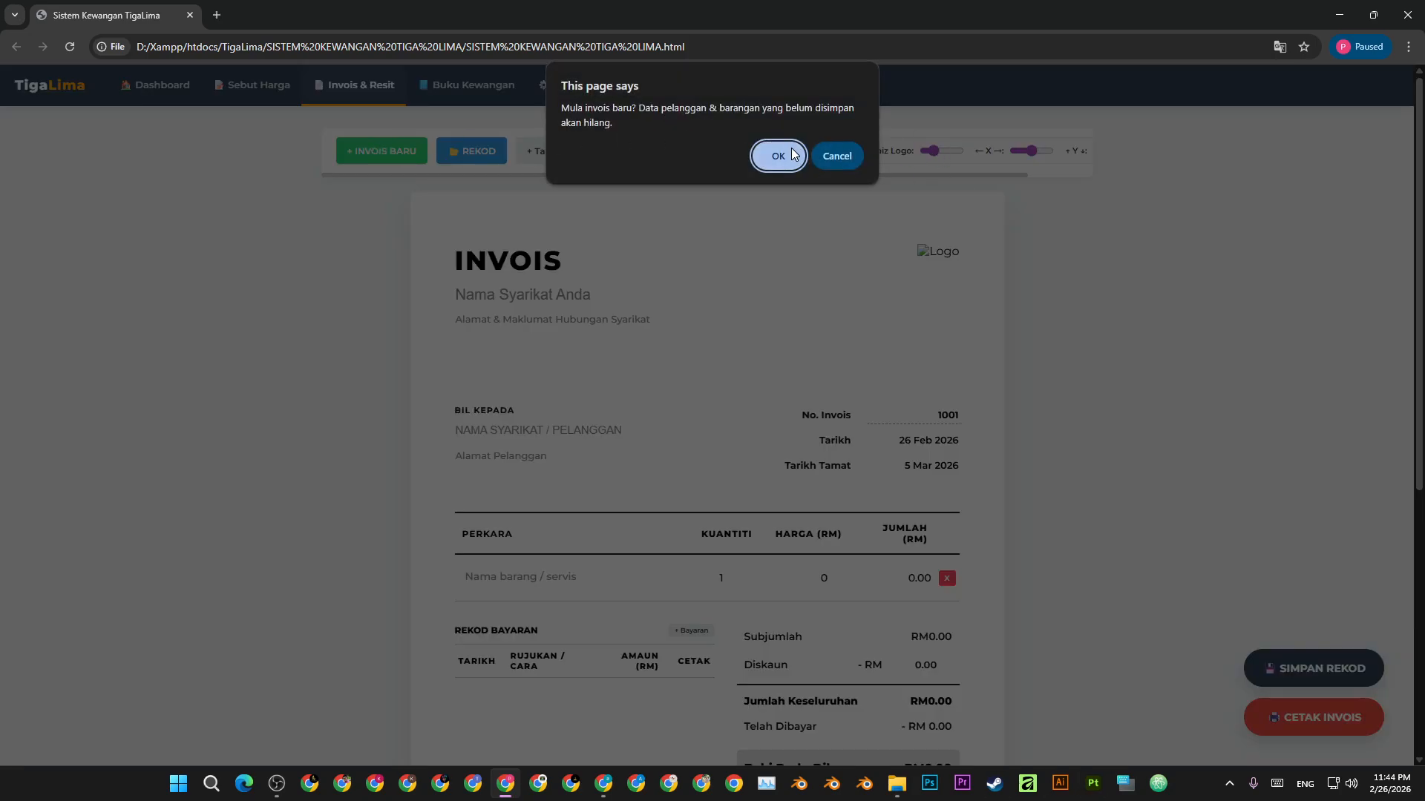
left_click(791, 152)
left_click(460, 152)
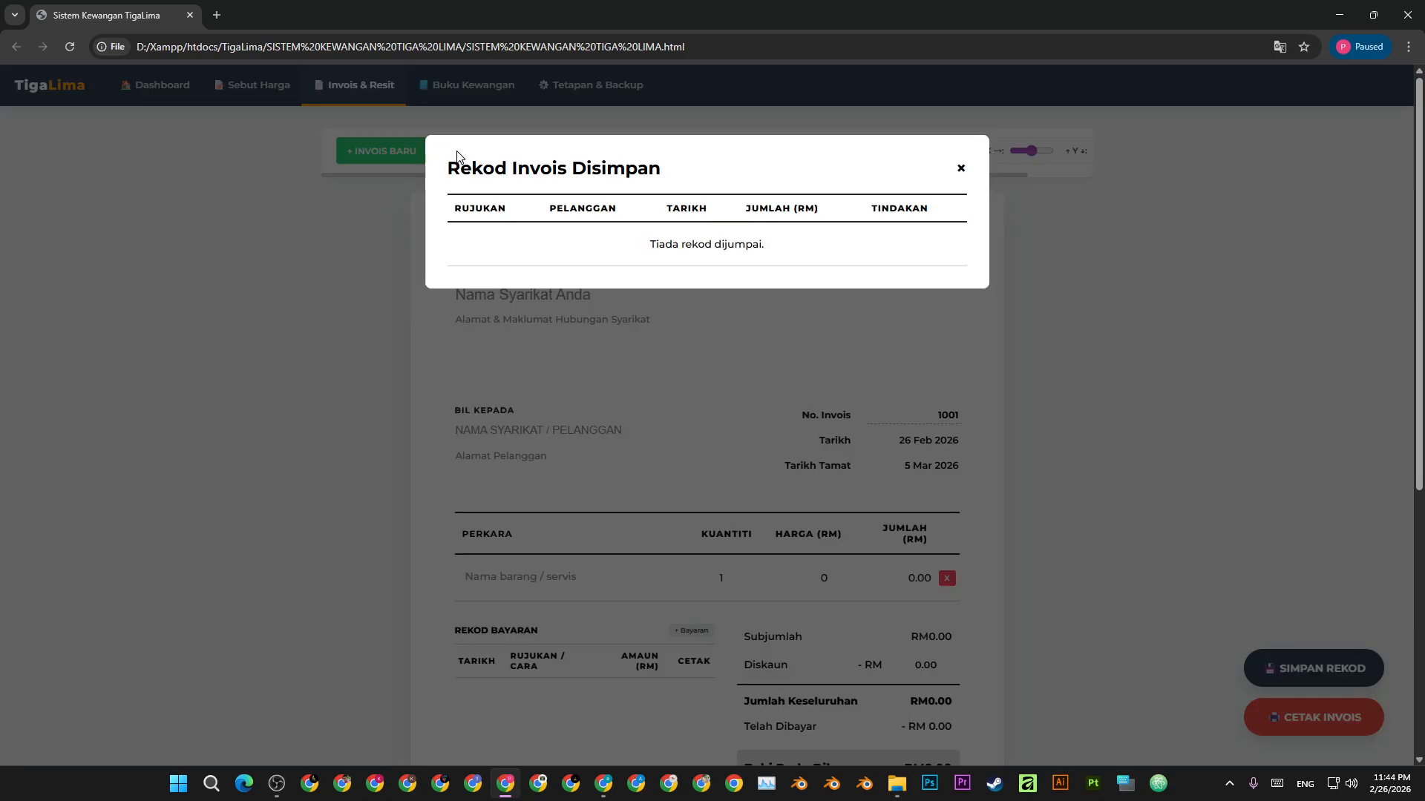
left_click(960, 170)
left_click(591, 152)
left_click(591, 152)
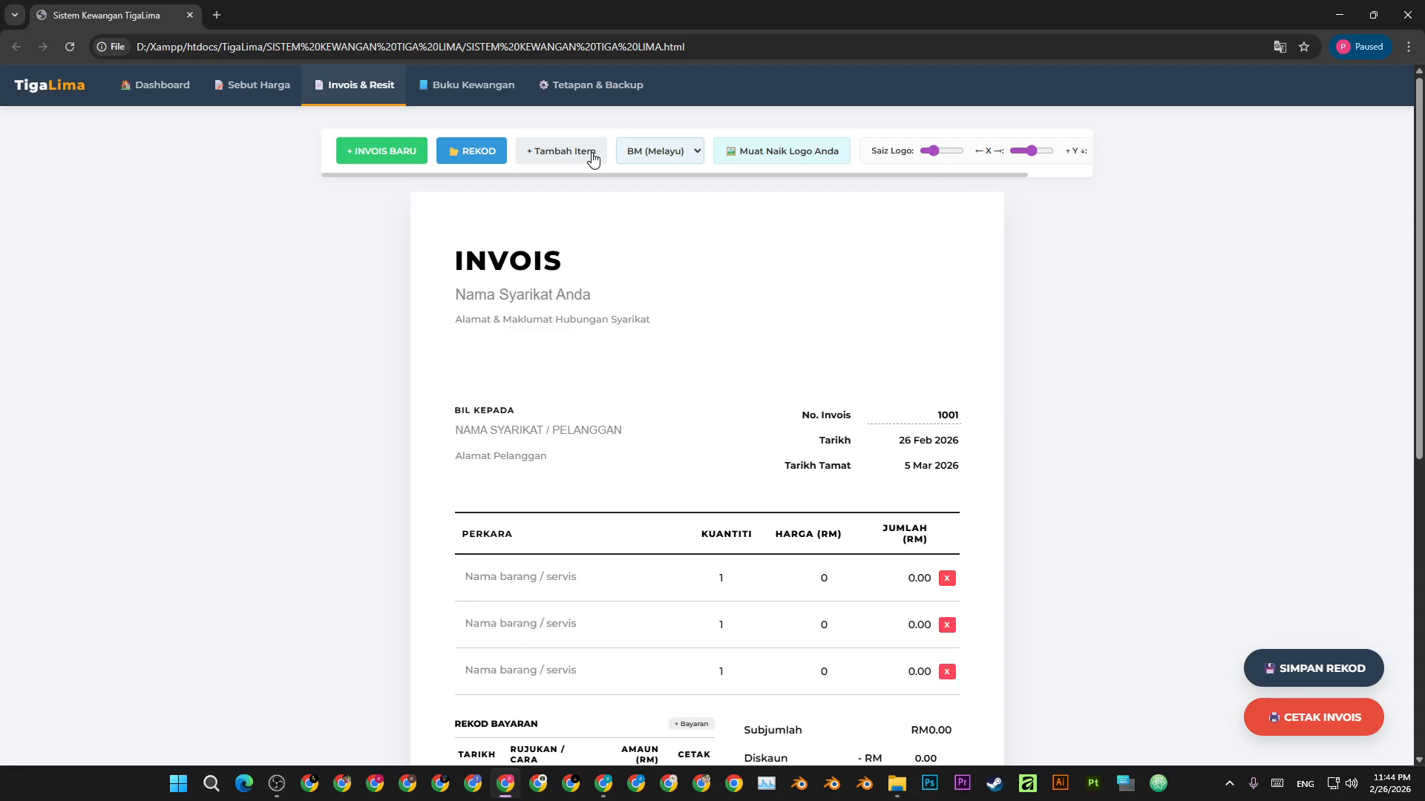
double_click(947, 625)
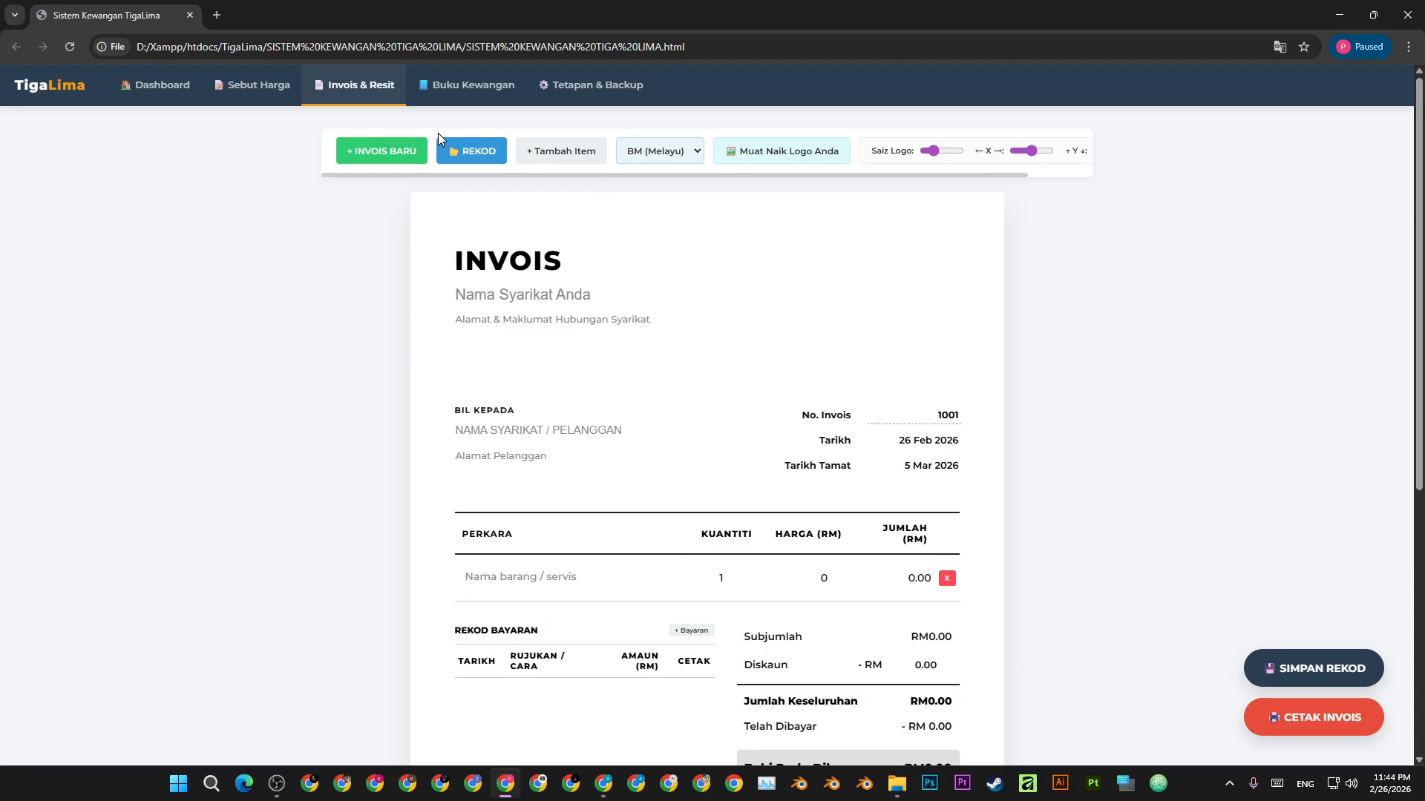
- Switch the invoice language to English, then back to Malay
left_click(683, 155)
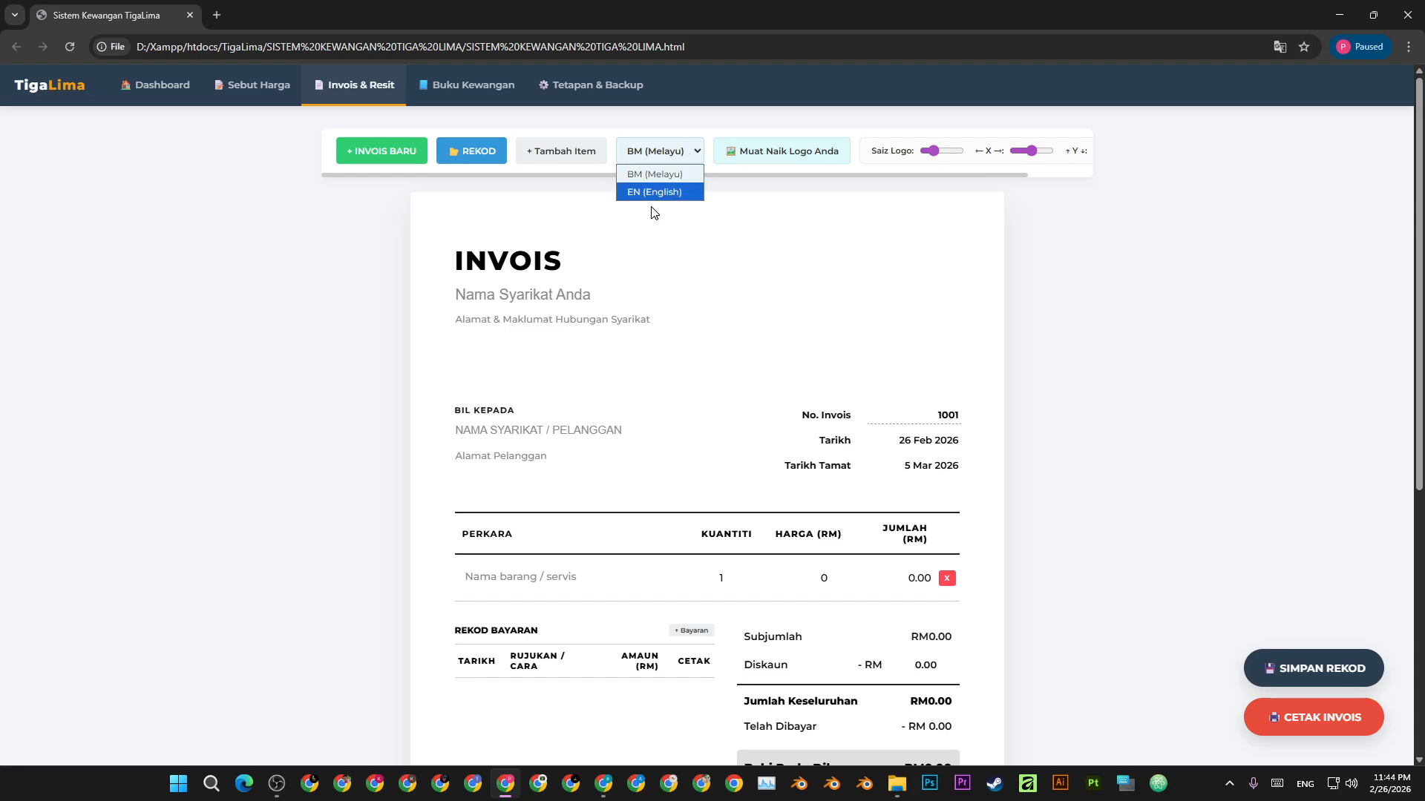
left_click(653, 191)
left_click(657, 152)
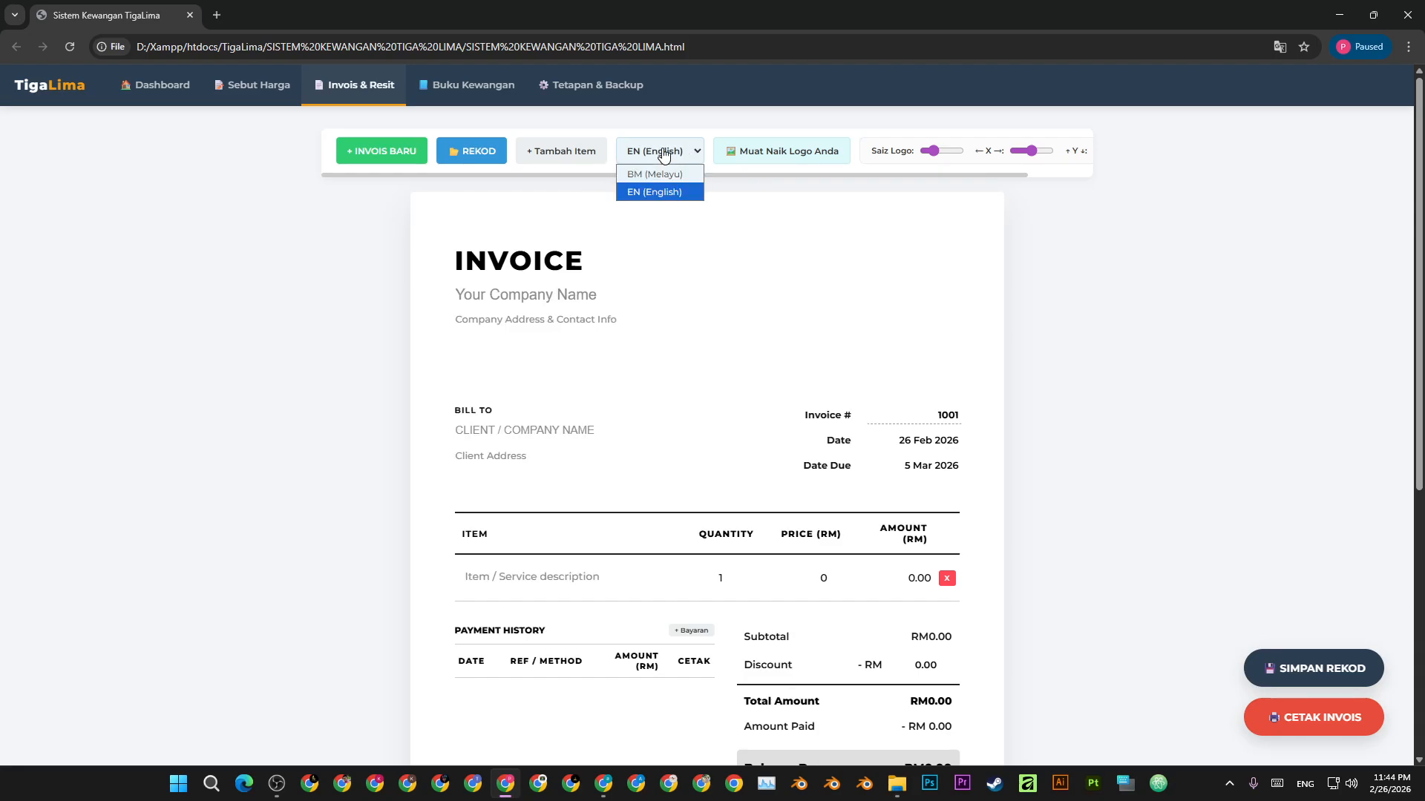
left_click(656, 175)
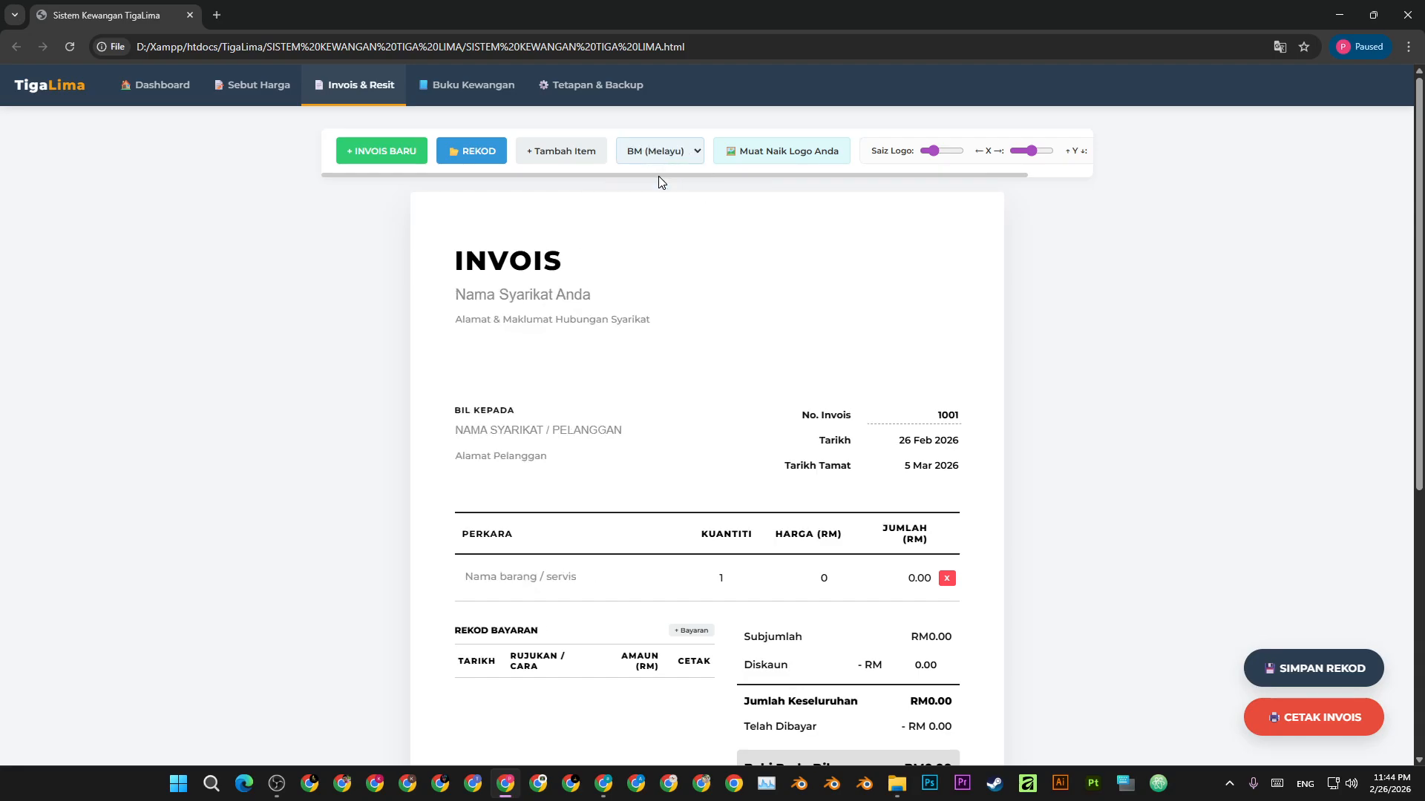
- Insert TigaLima.png from the SISTEM KEWANGAN TIGA LIMA folder as the logo and enlarge it
left_click(830, 154)
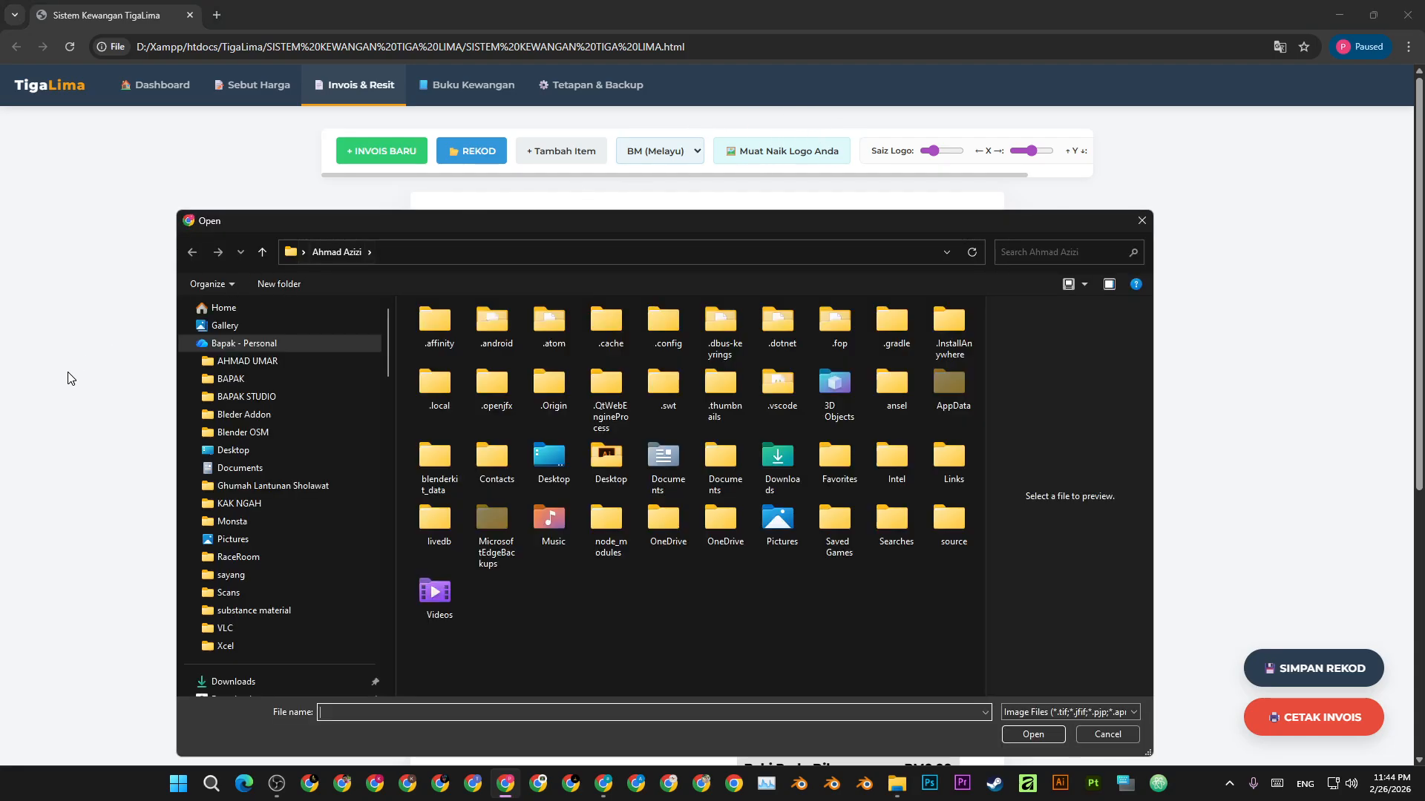
scroll(314, 518, "down", 10)
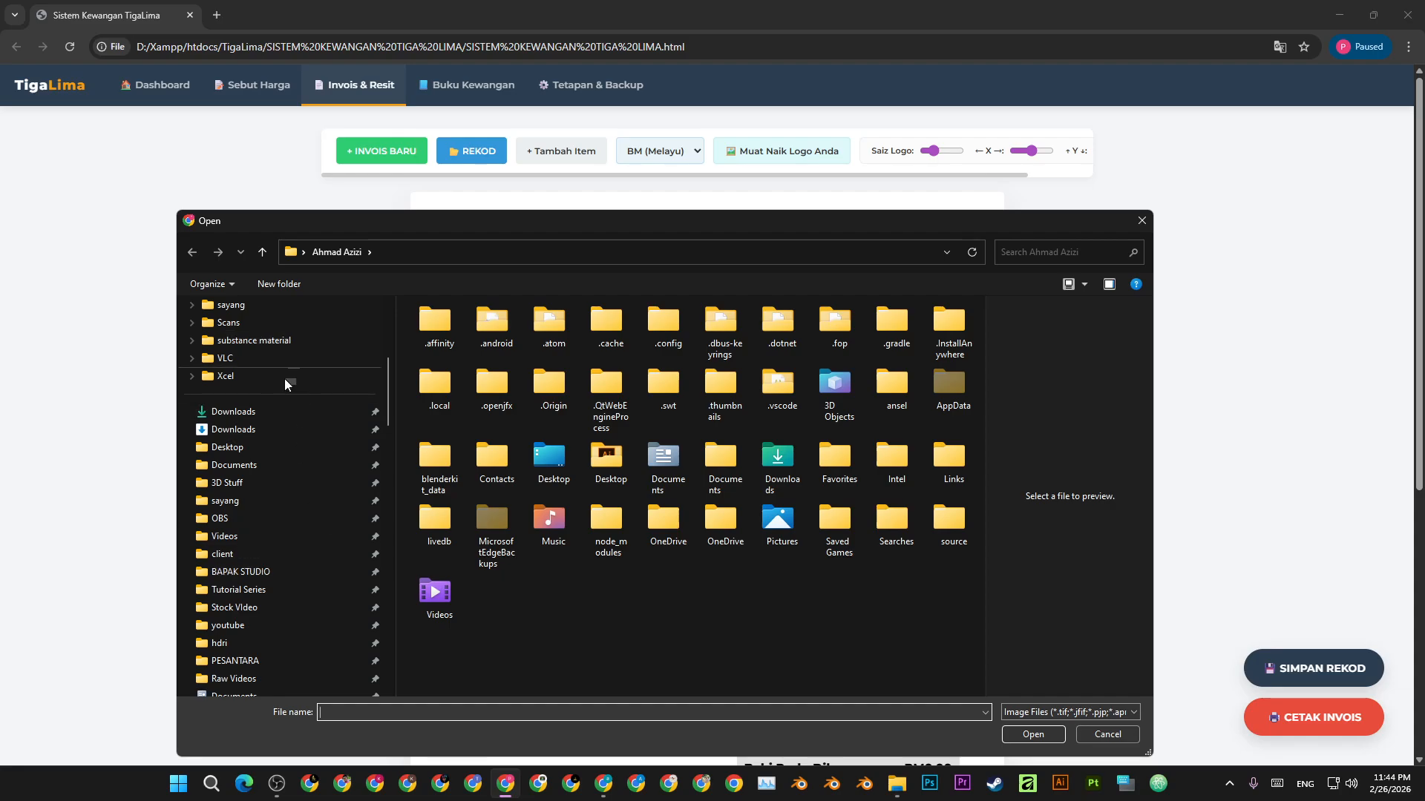
scroll(287, 600, "down", 4)
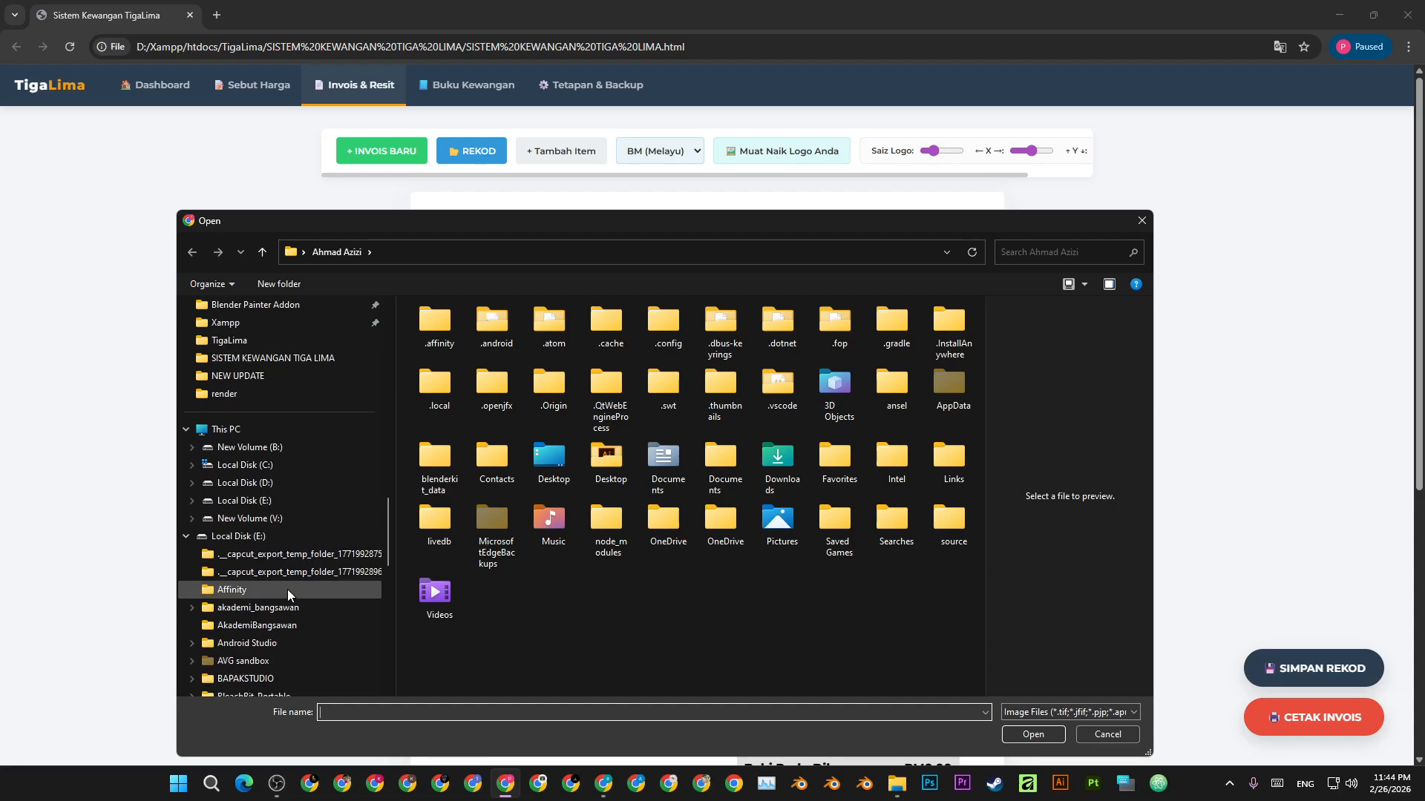
left_click(293, 358)
double_click(444, 345)
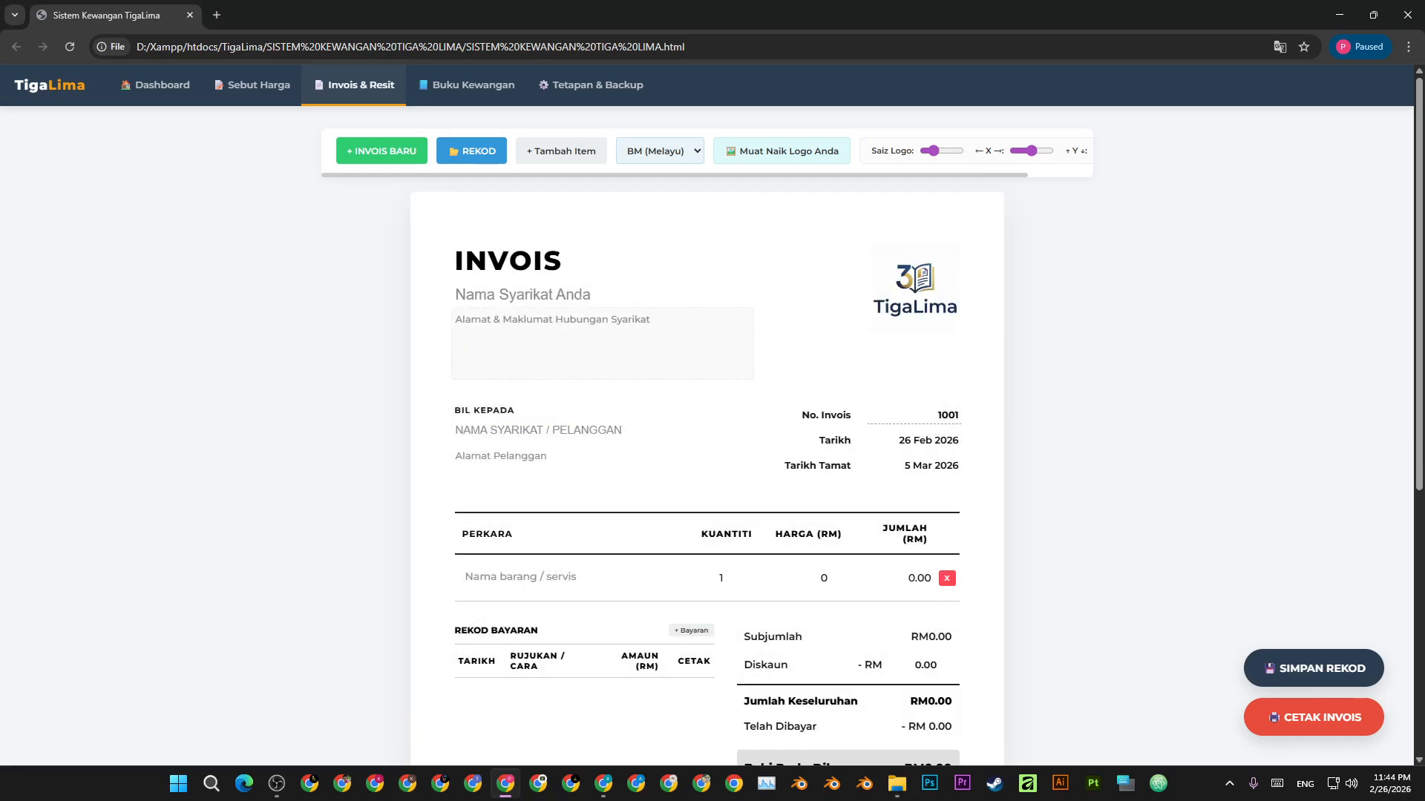
left_click_drag(933, 152, 939, 153)
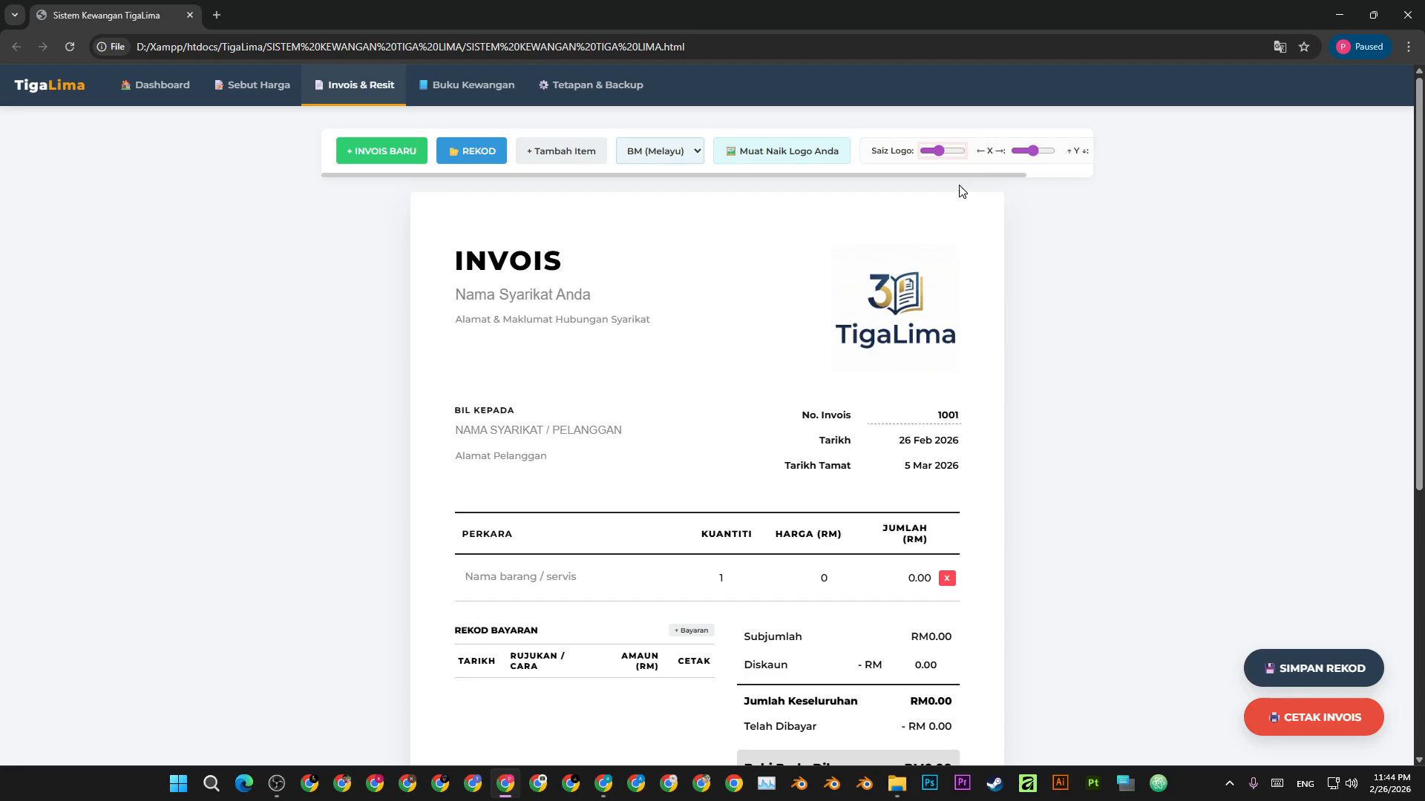
left_click(1083, 311)
- Enter company name TIGA LIMA ENTERPRISE with its Melaka business address and phone number
left_click(599, 296)
type("TIG")
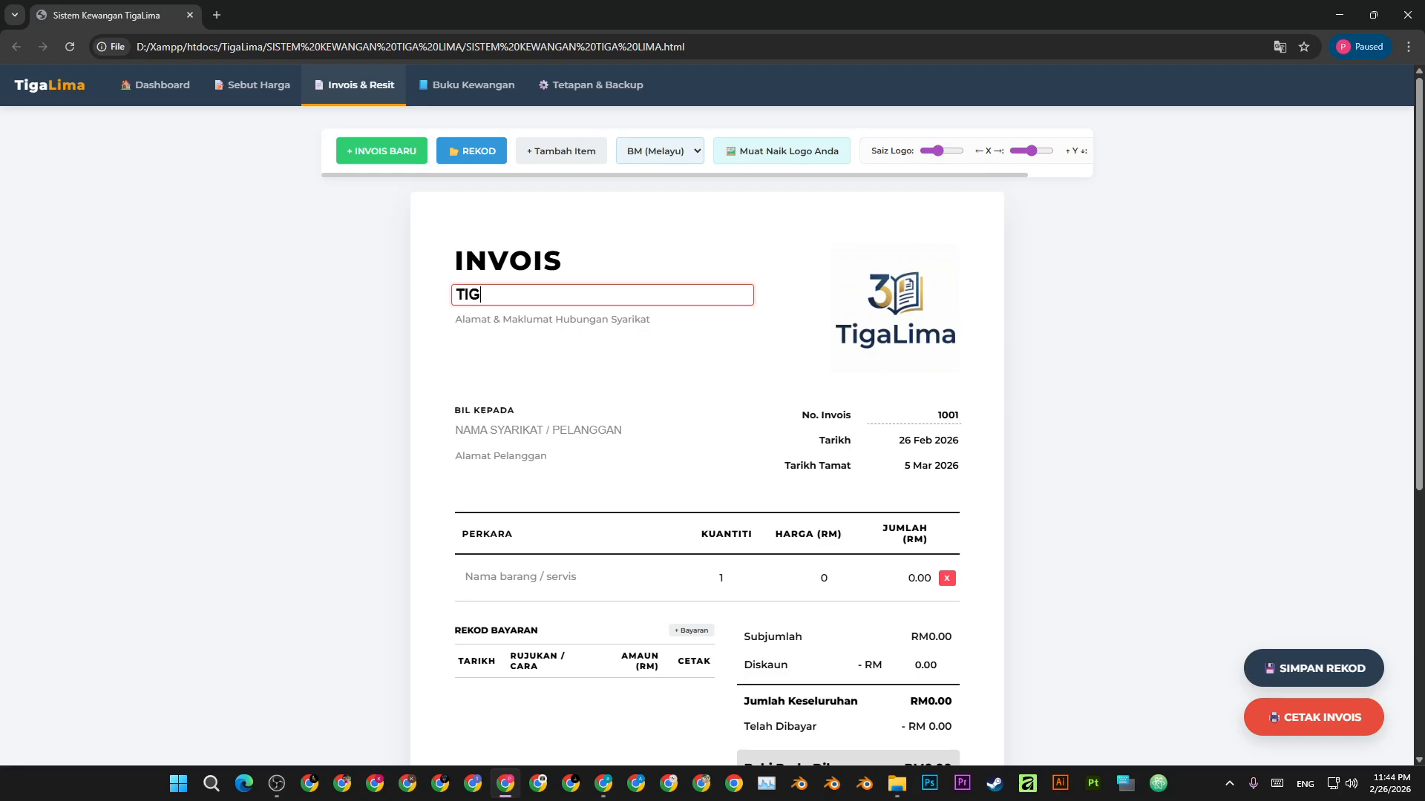
type("A LIMA ENTERPRISE")
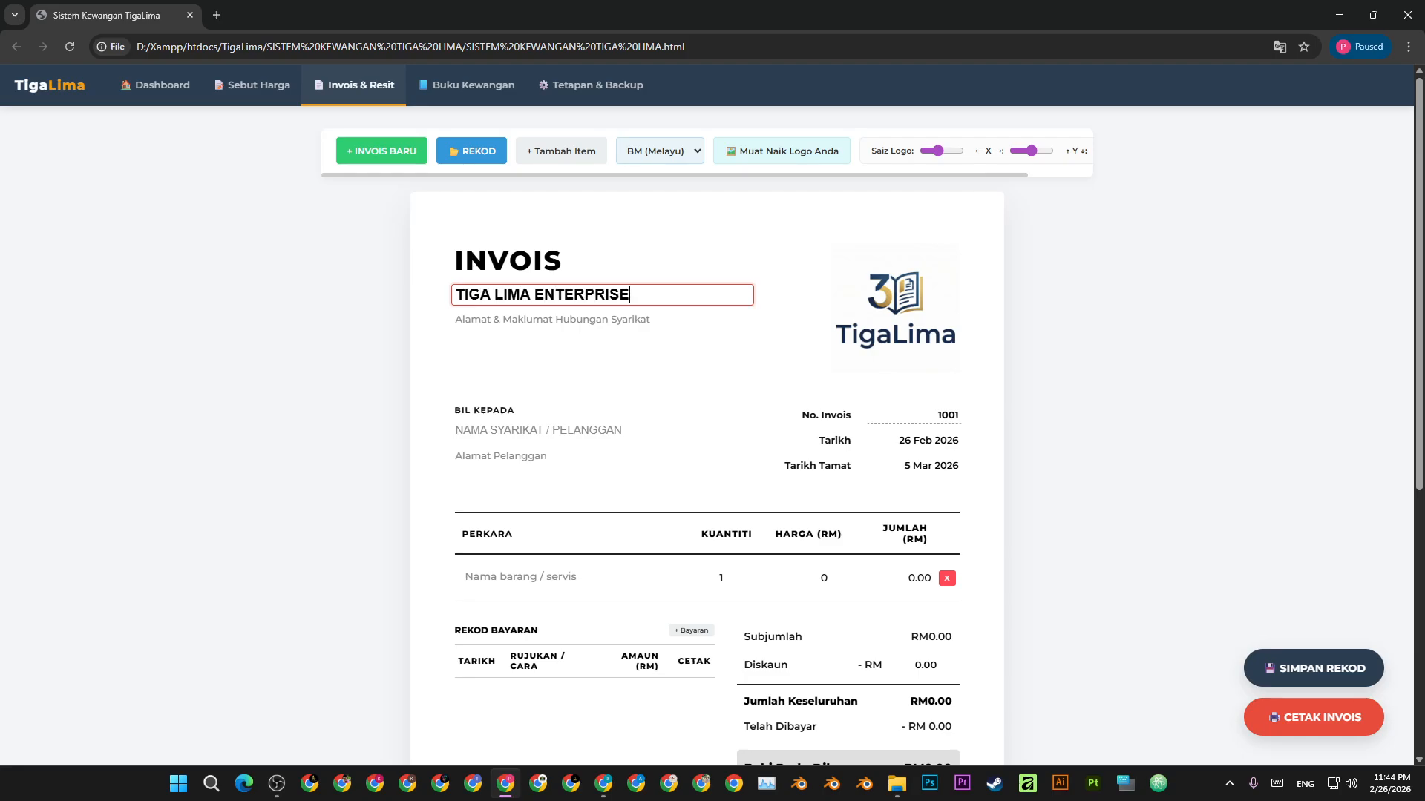
key("Tab")
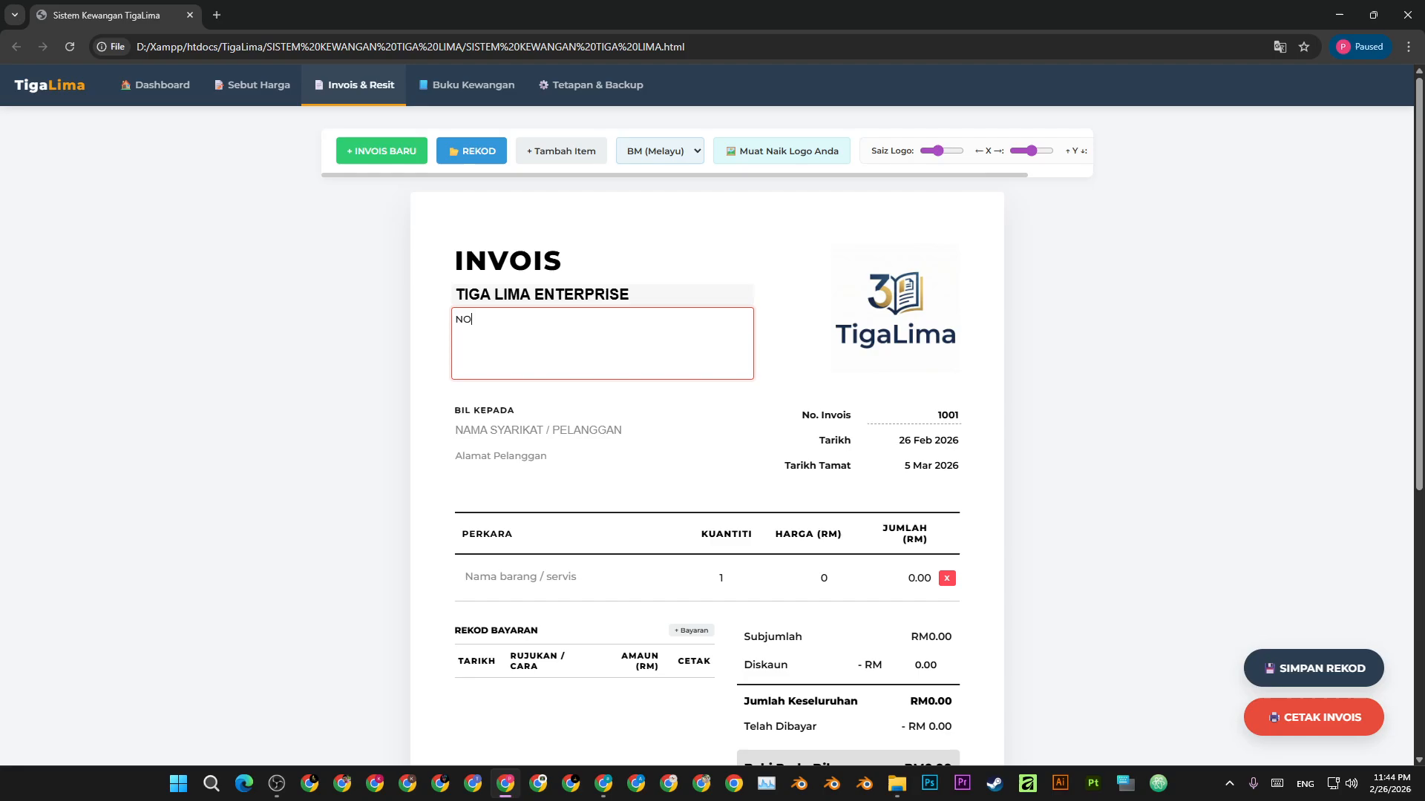
key("Return")
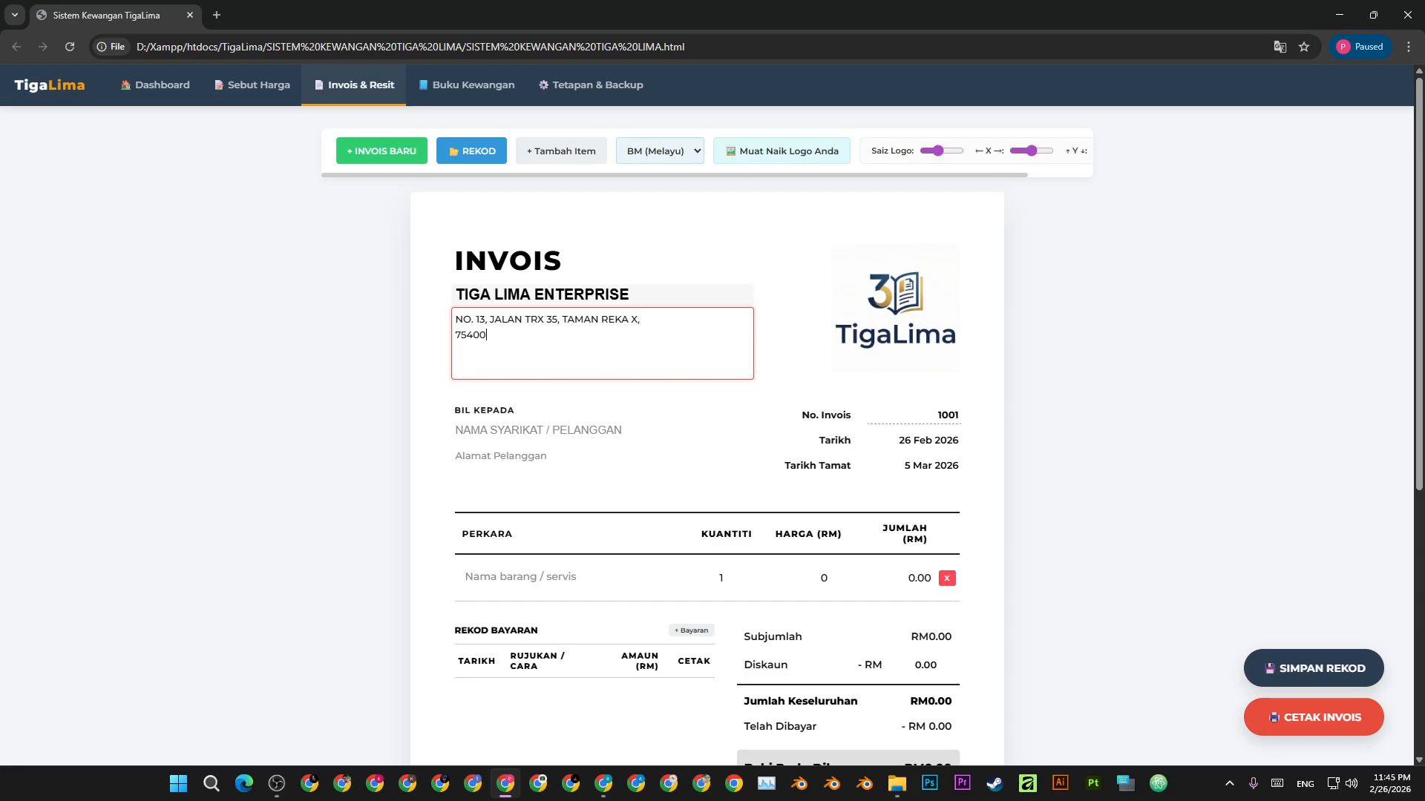
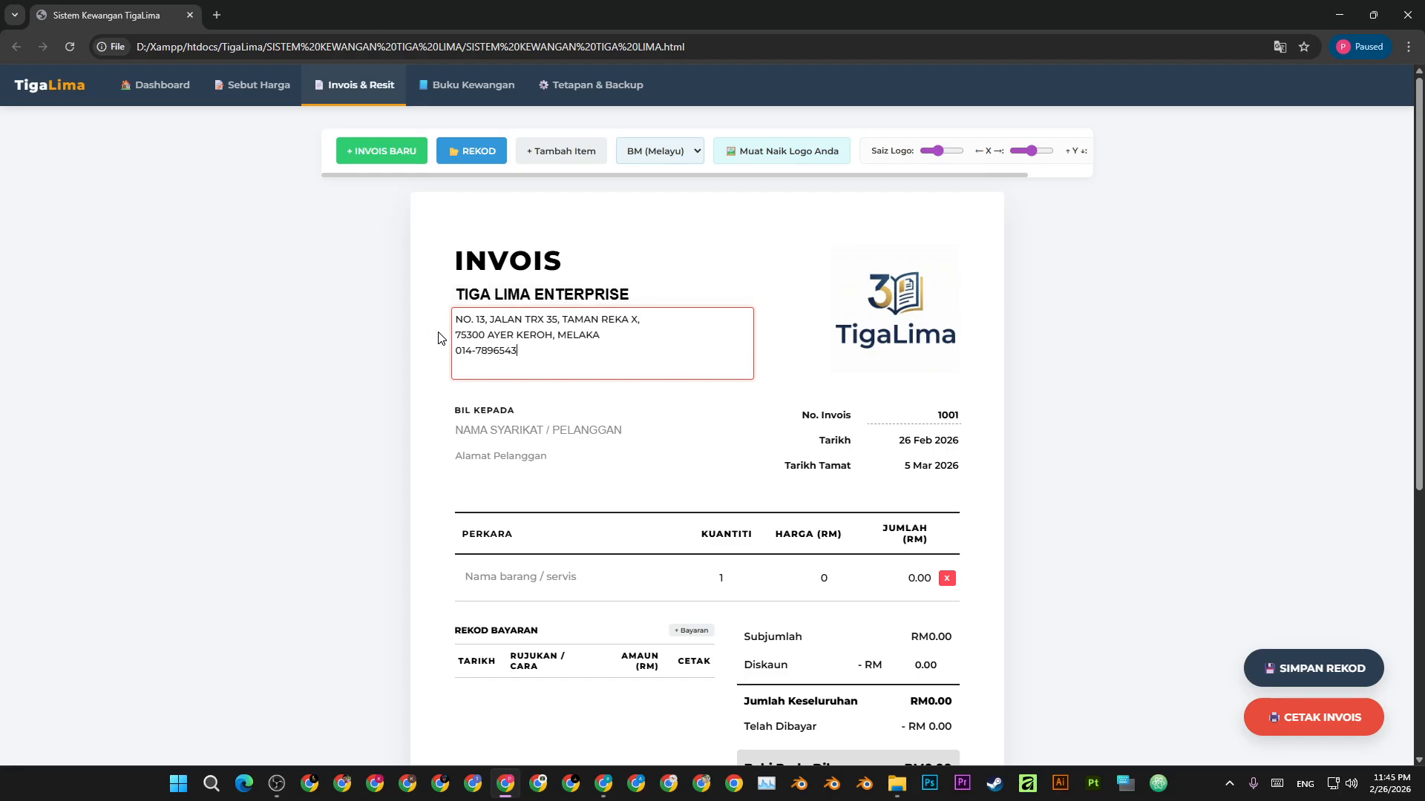
left_click(1160, 312)
left_click(502, 430)
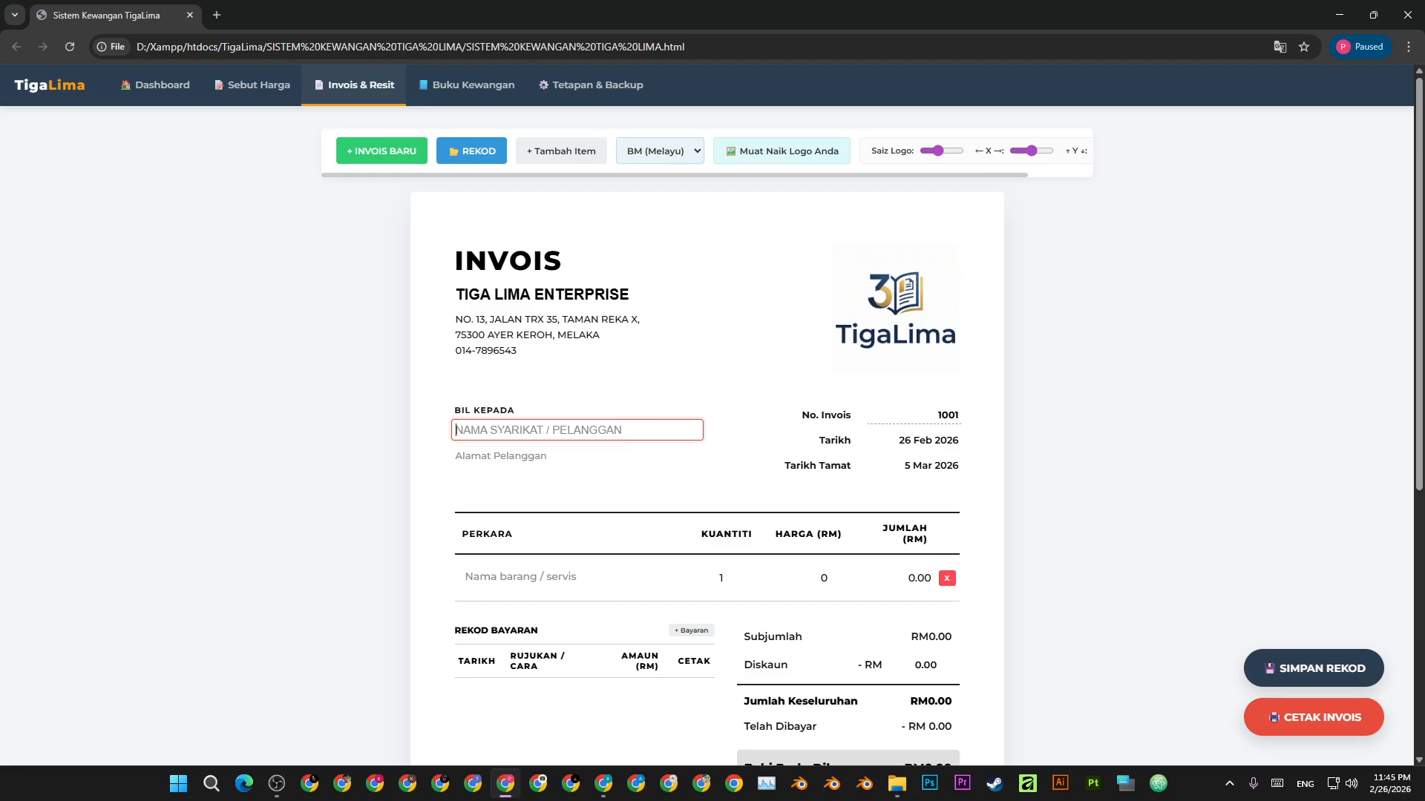
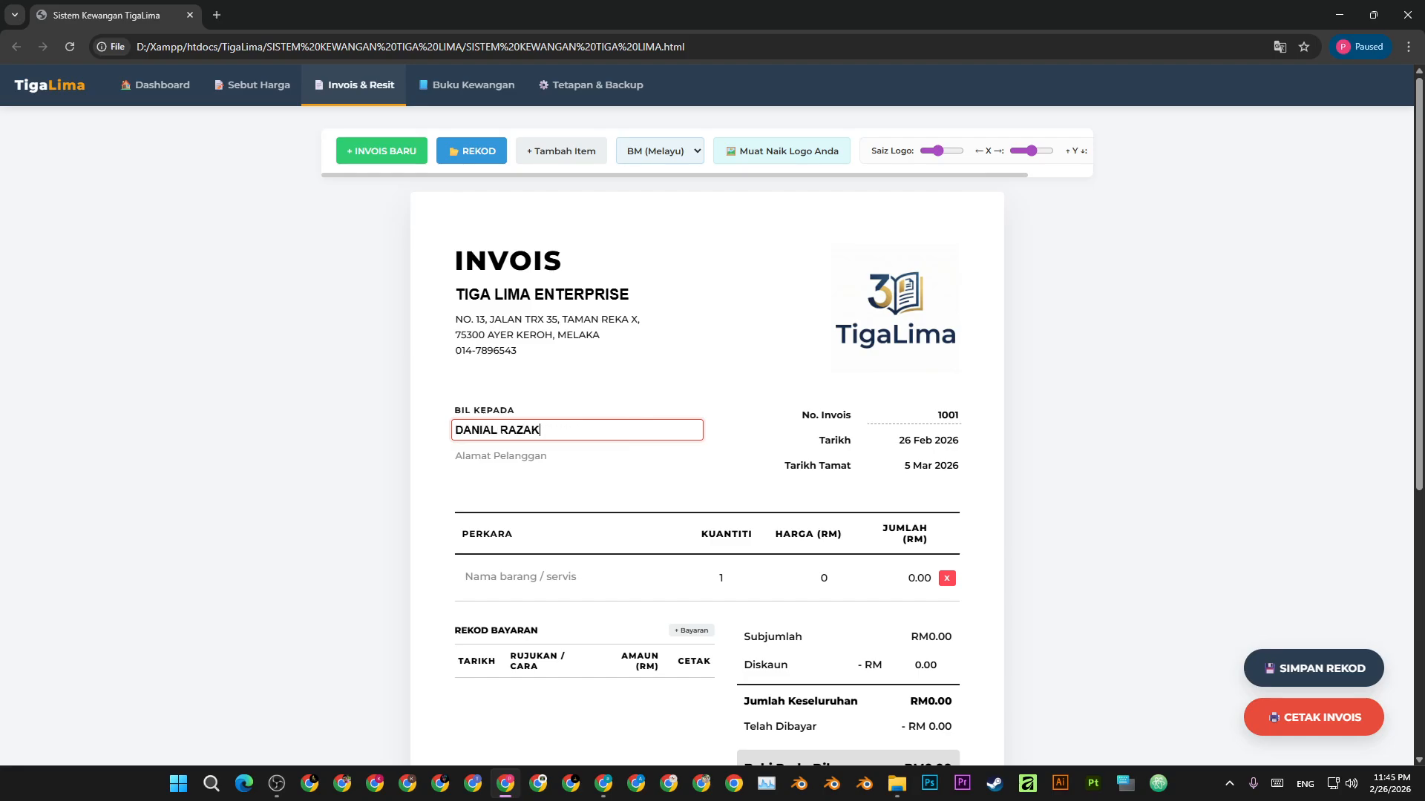
- Fill in the customer's name, two-line postal address and phone number in the bill-to section
key("Tab")
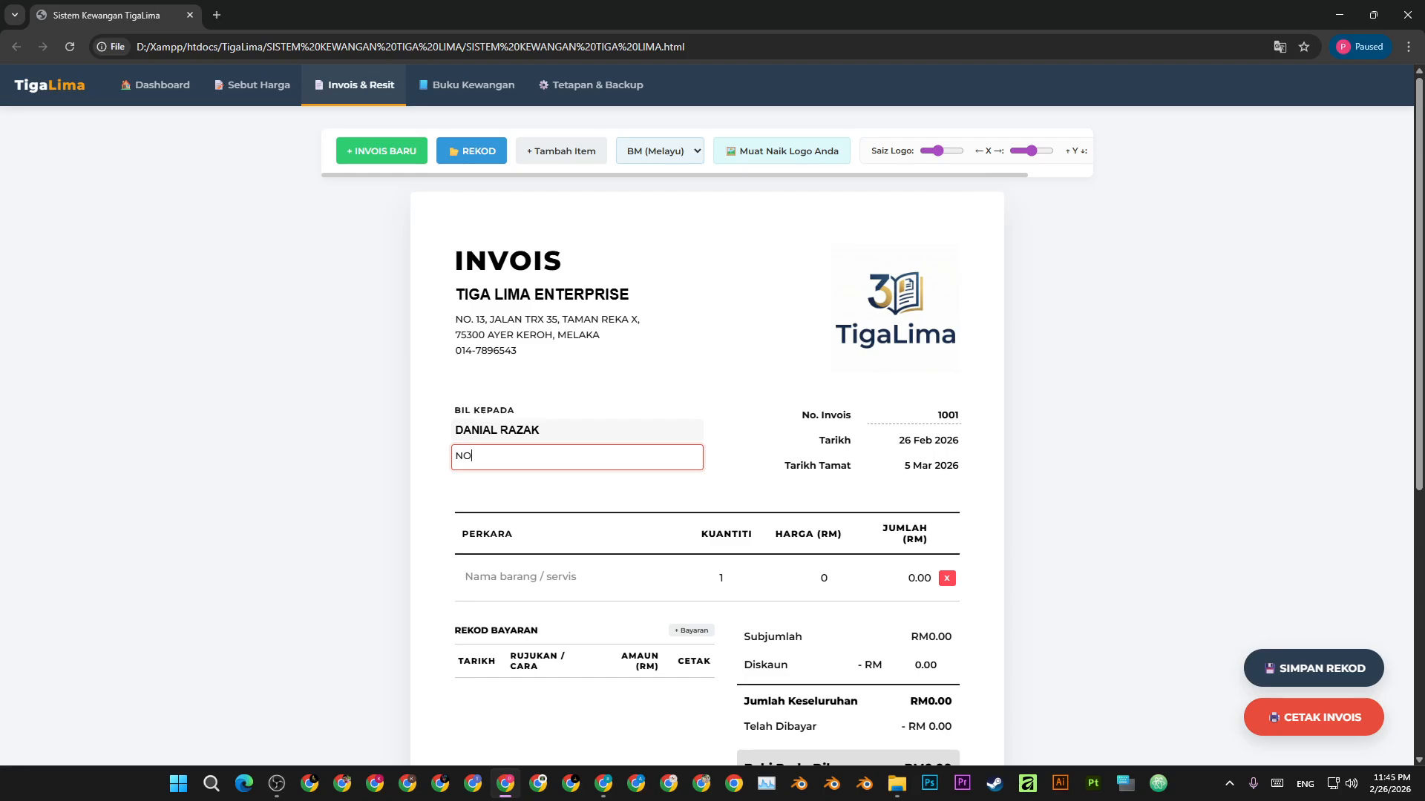
key("Return")
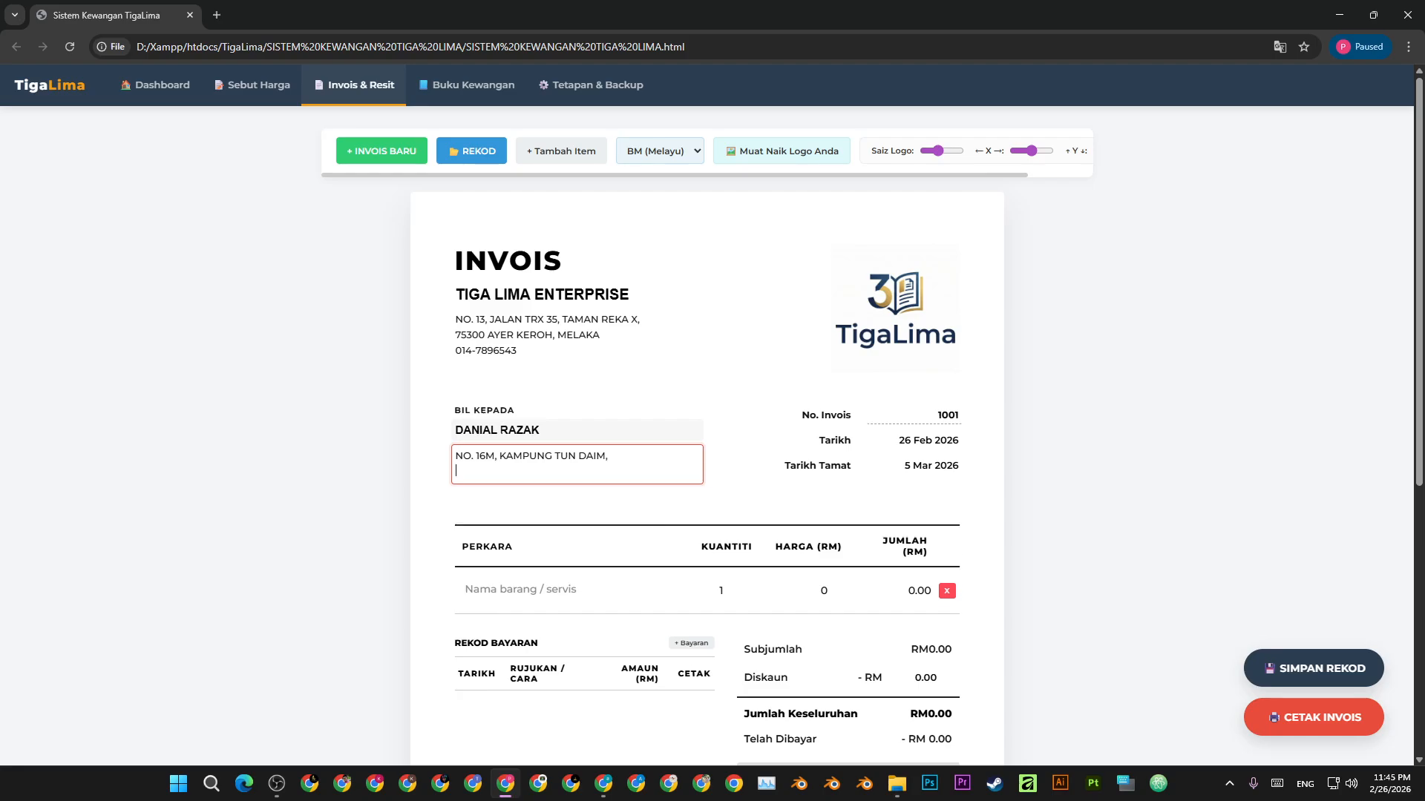
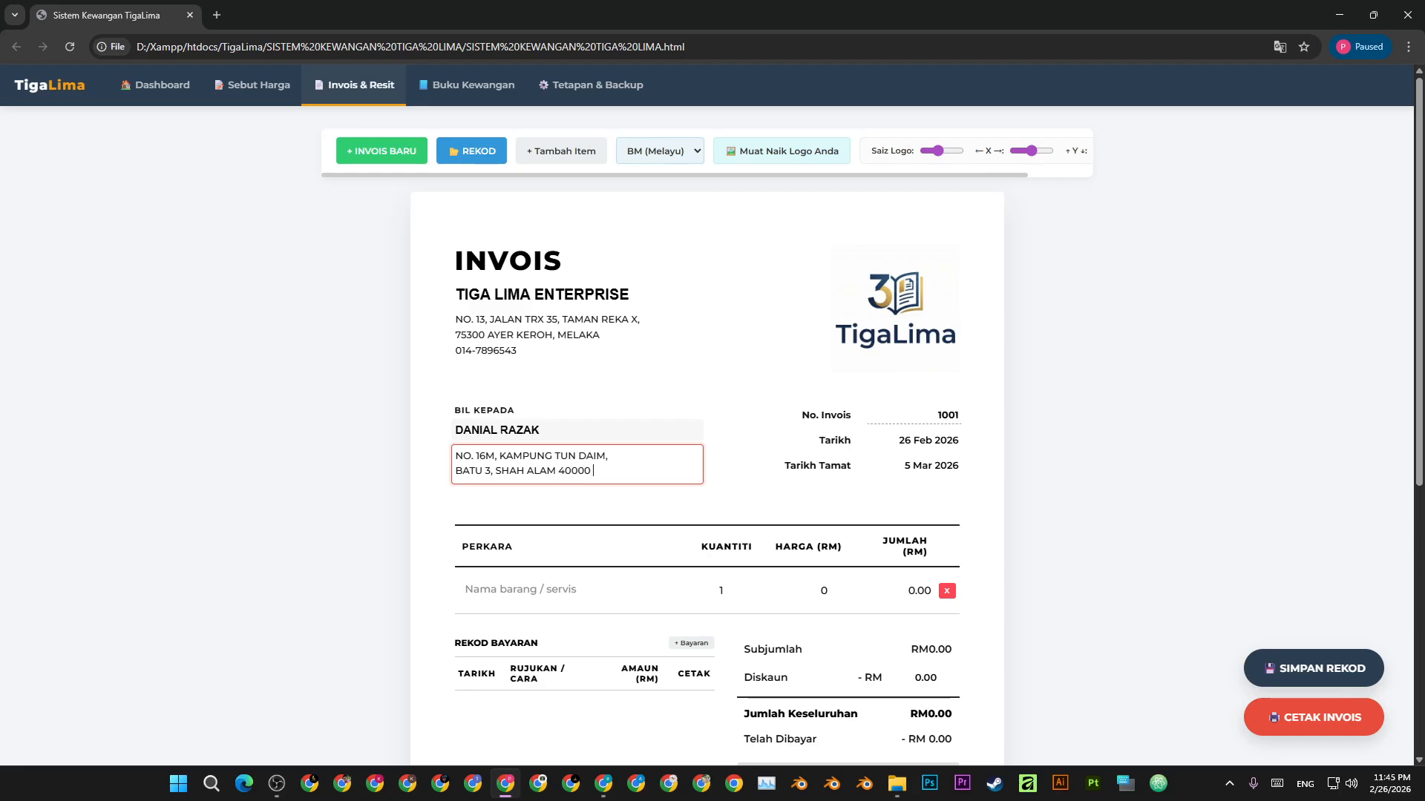
key("Delete")
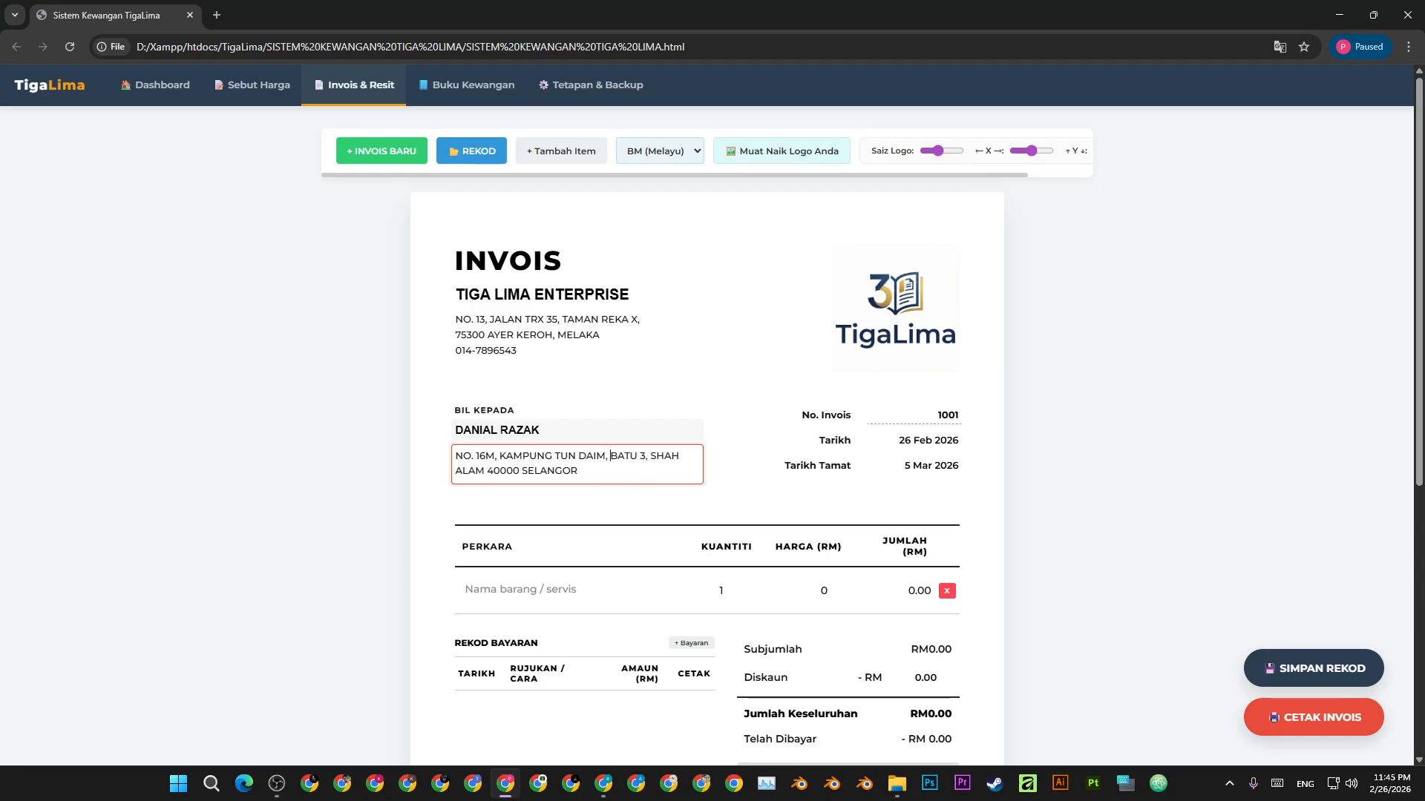
key("Return")
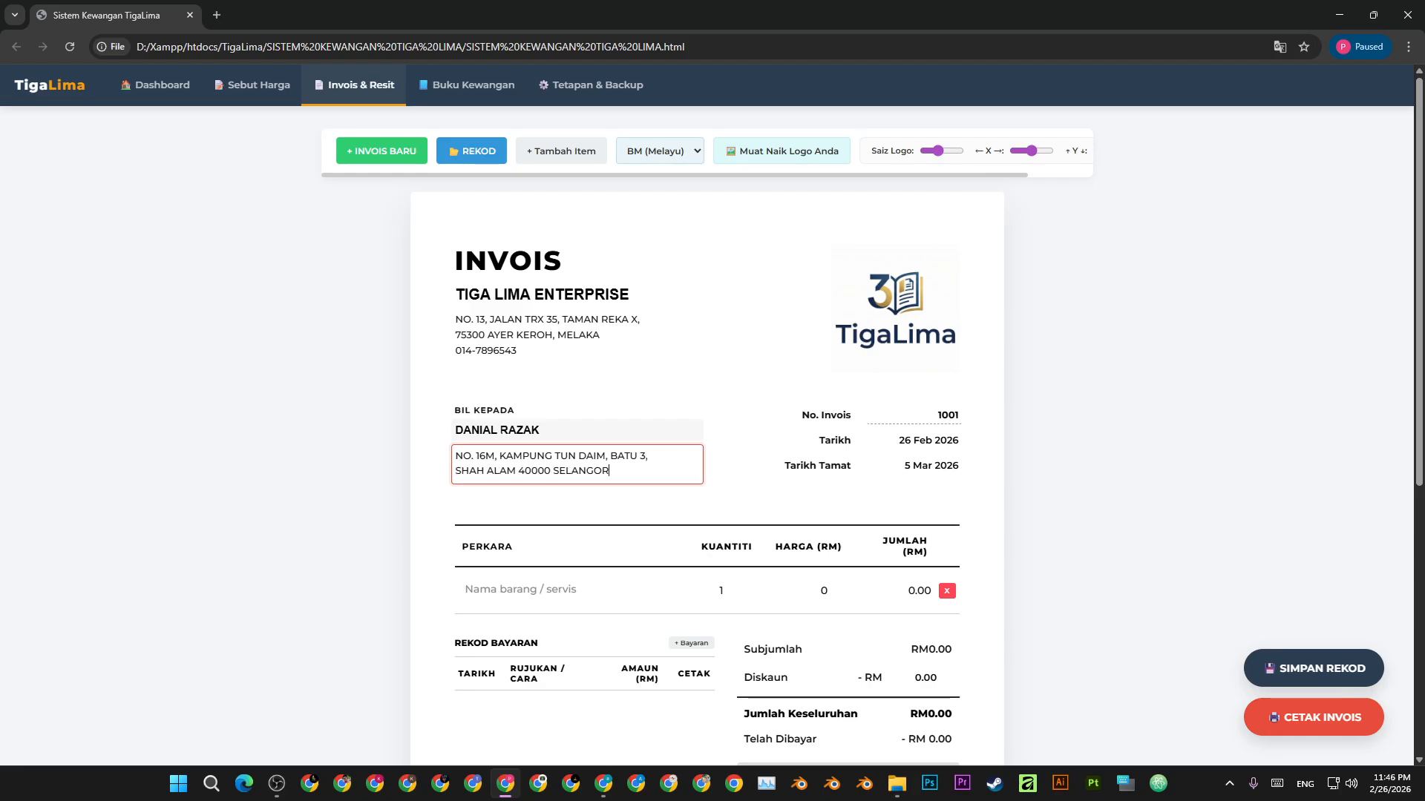
key("Return")
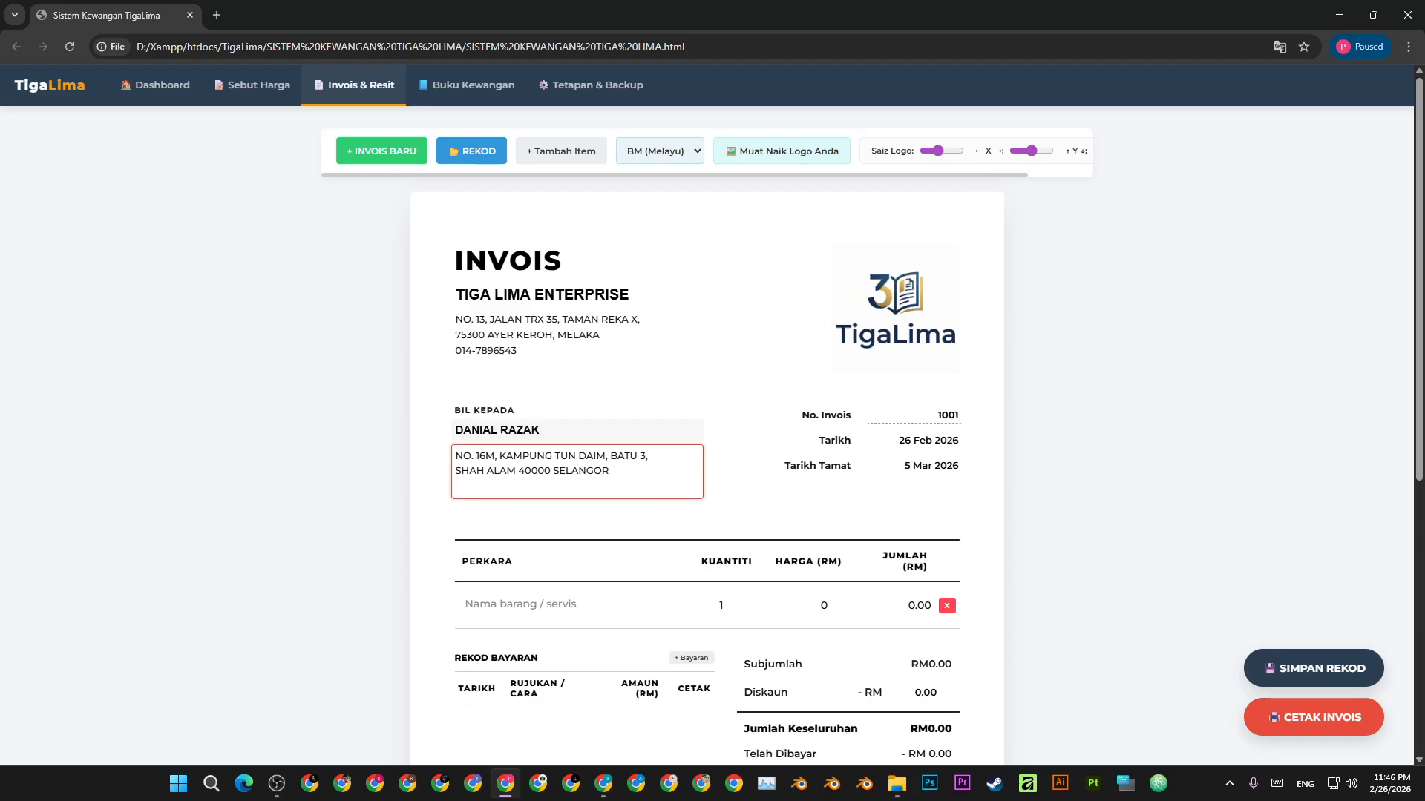
left_click(1270, 387)
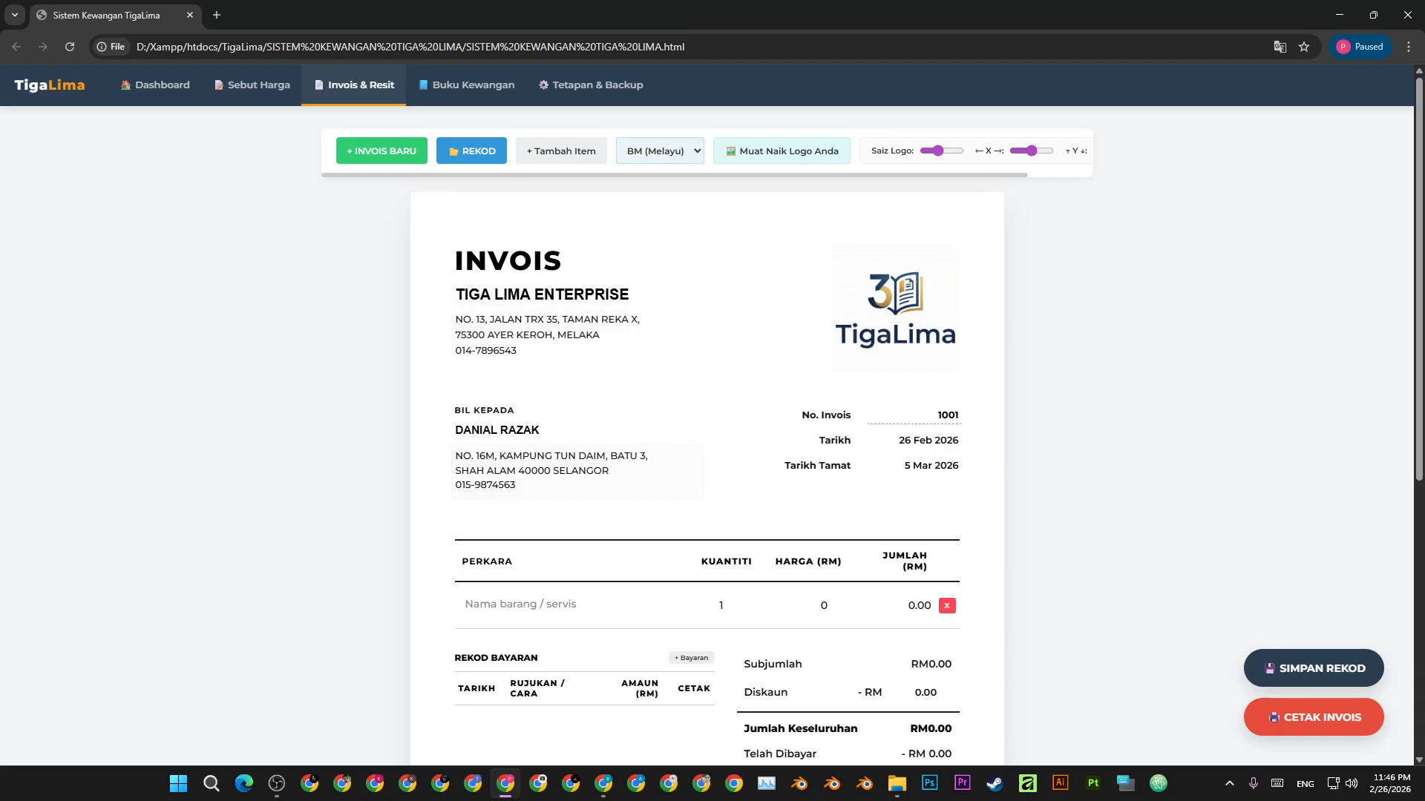
- Change the invoice number to TL-PPX-2031
left_click(938, 415)
type("-PPX")
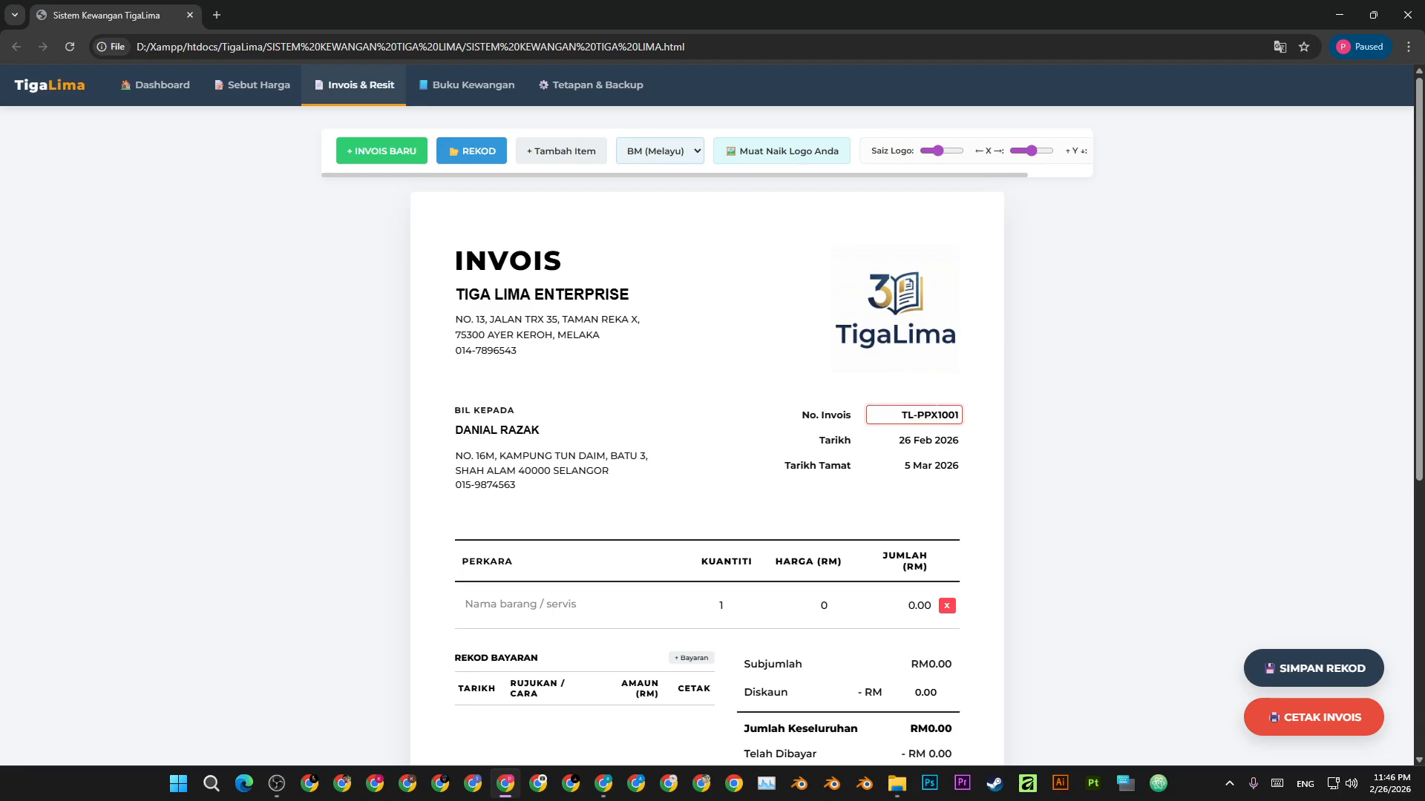
type("-")
key("Delete")
type("2")
key("Right")
key("Delete")
type("3")
left_click(1087, 420)
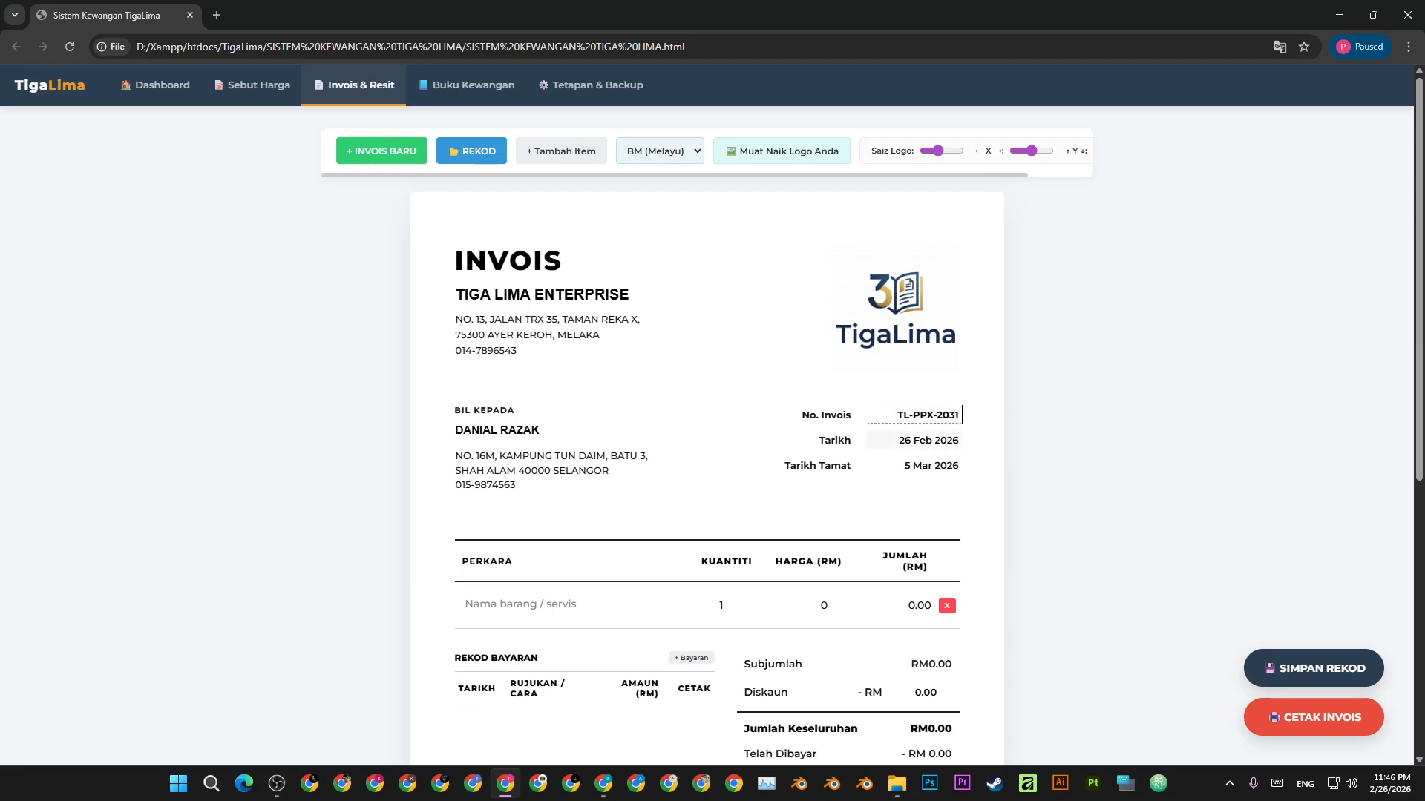
- Check the invoice date and the due date
left_click_drag(933, 440, 894, 453)
left_click(907, 466)
left_click(1094, 469)
- Add DESIGN 3D PRODUK as the first item, quantity 3 at price 350
scroll(961, 465, "down", 4)
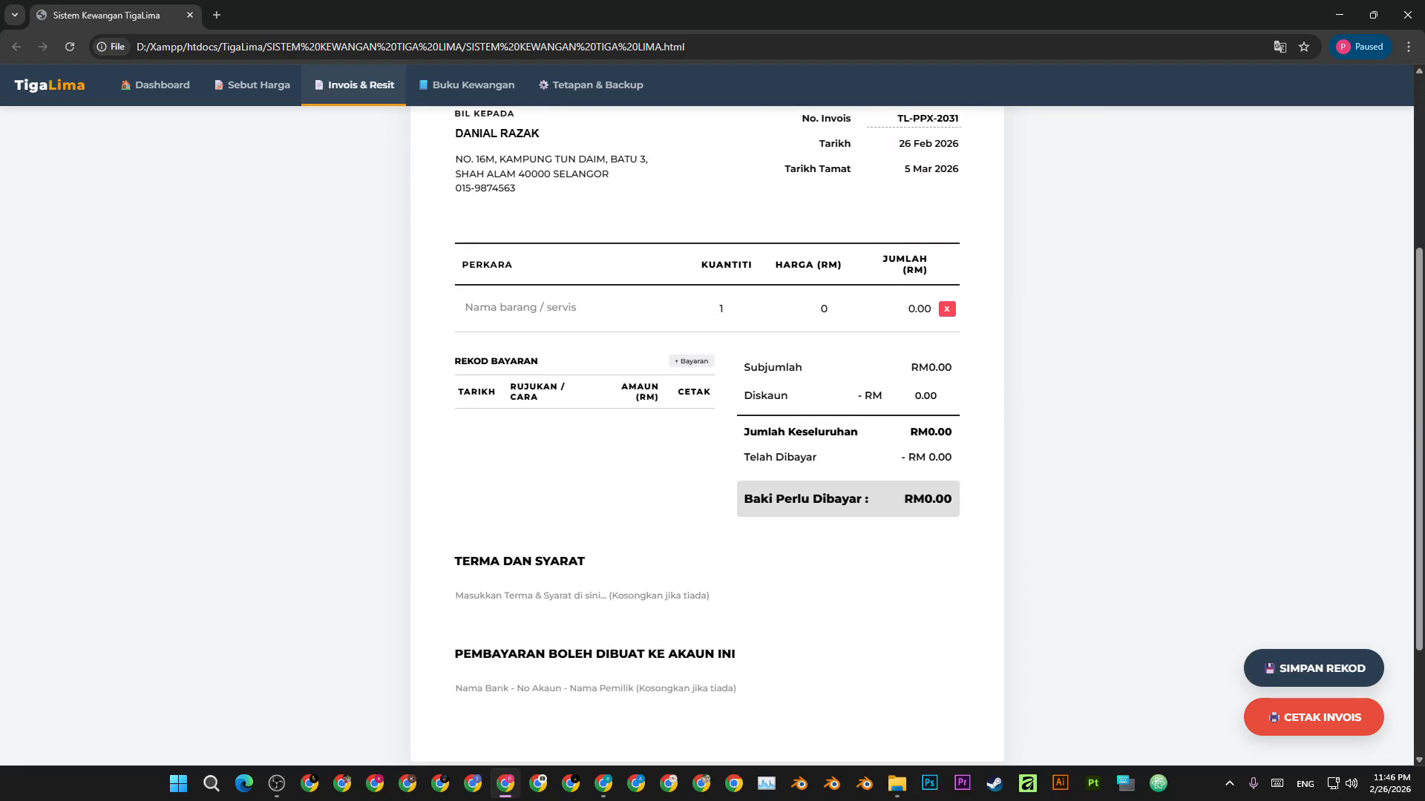
scroll(572, 445, "up", 2)
left_click(556, 455)
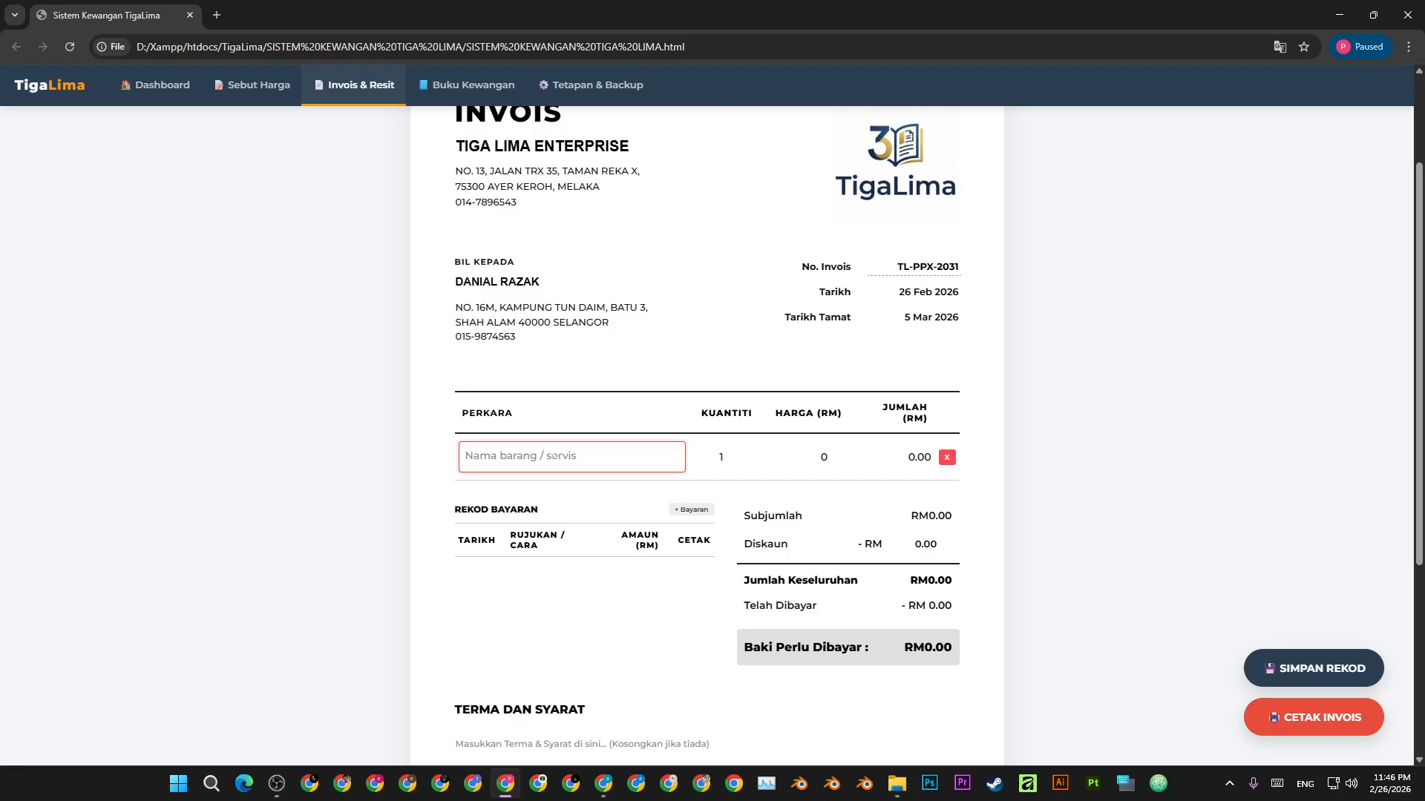
type("DESIGN 3D PRODUK")
key("Tab")
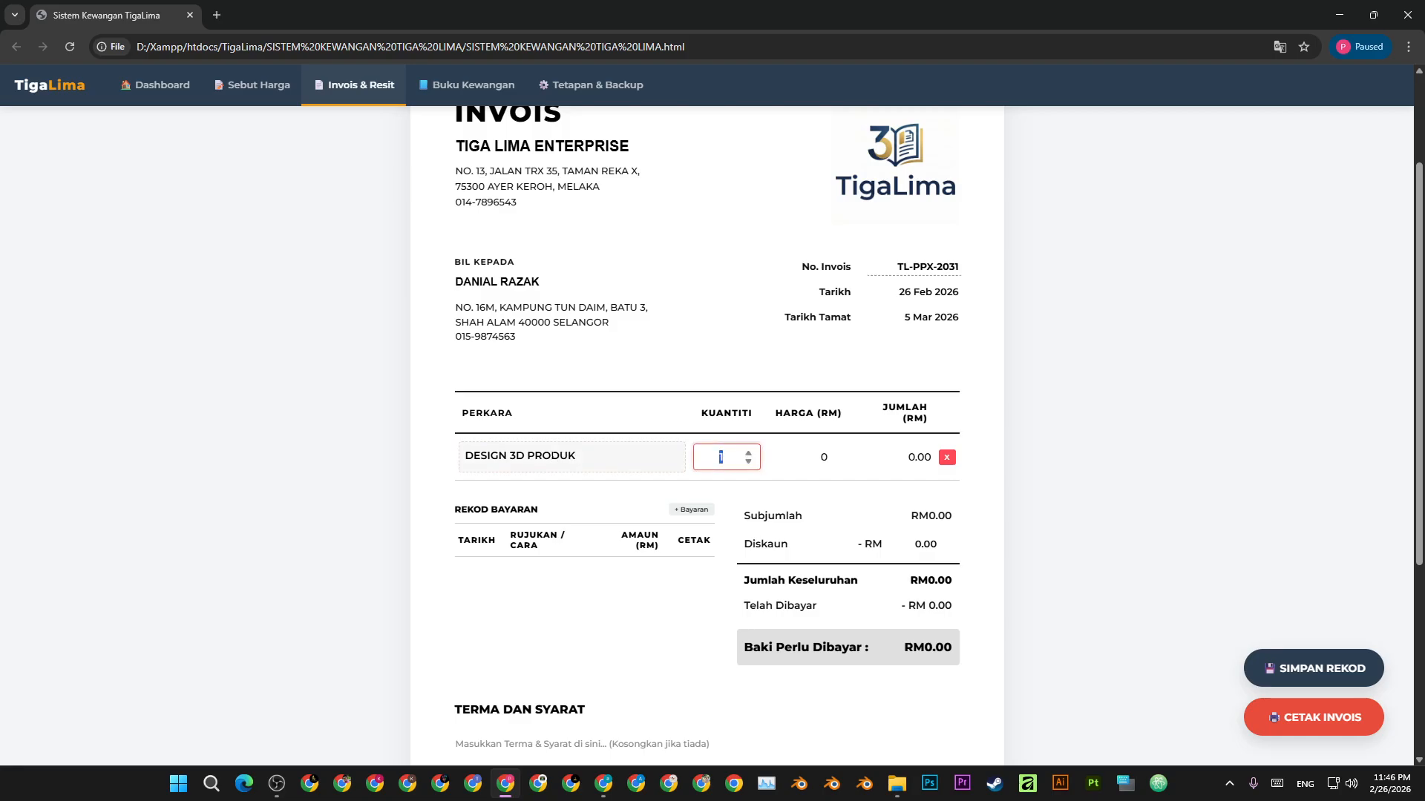
key("Tab")
type("350")
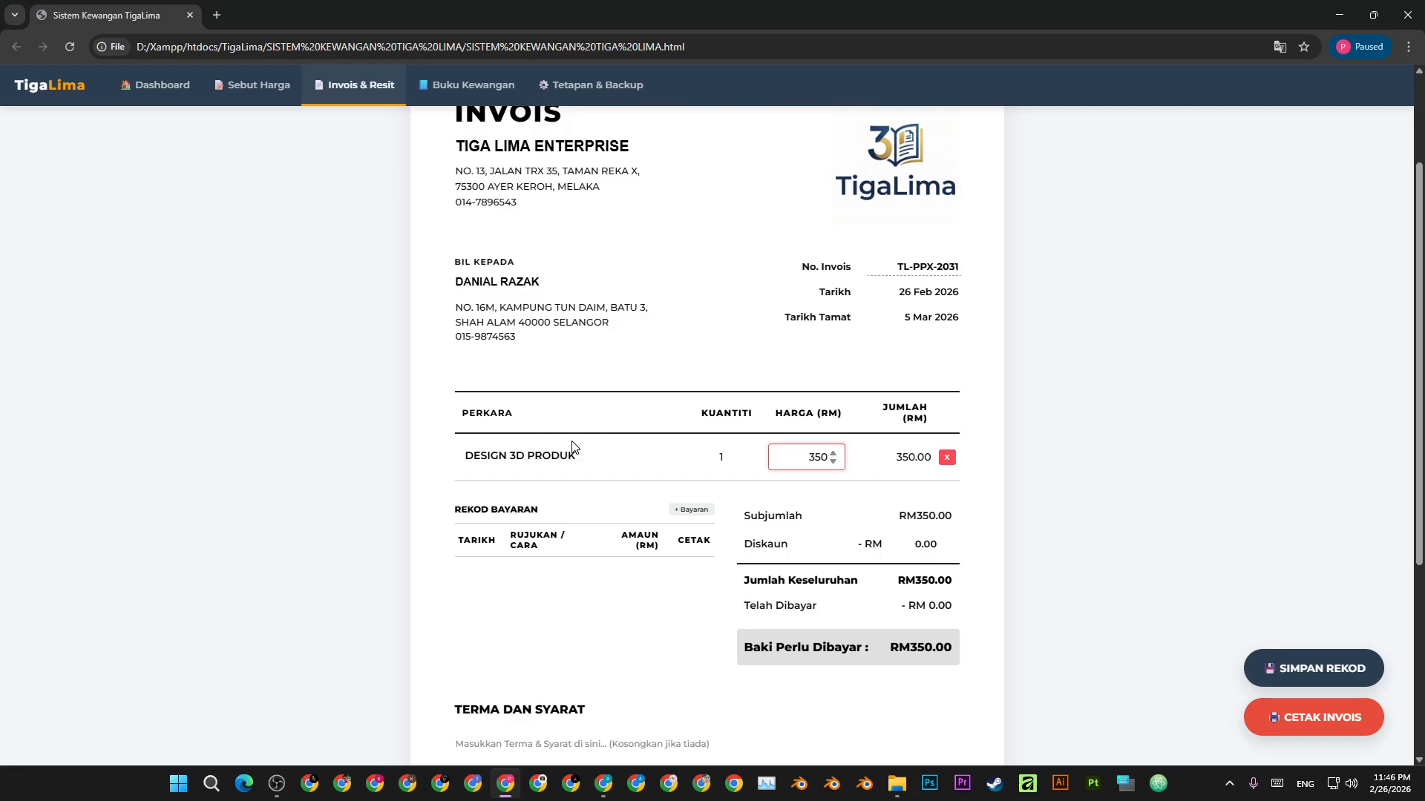
double_click(719, 455)
type("3")
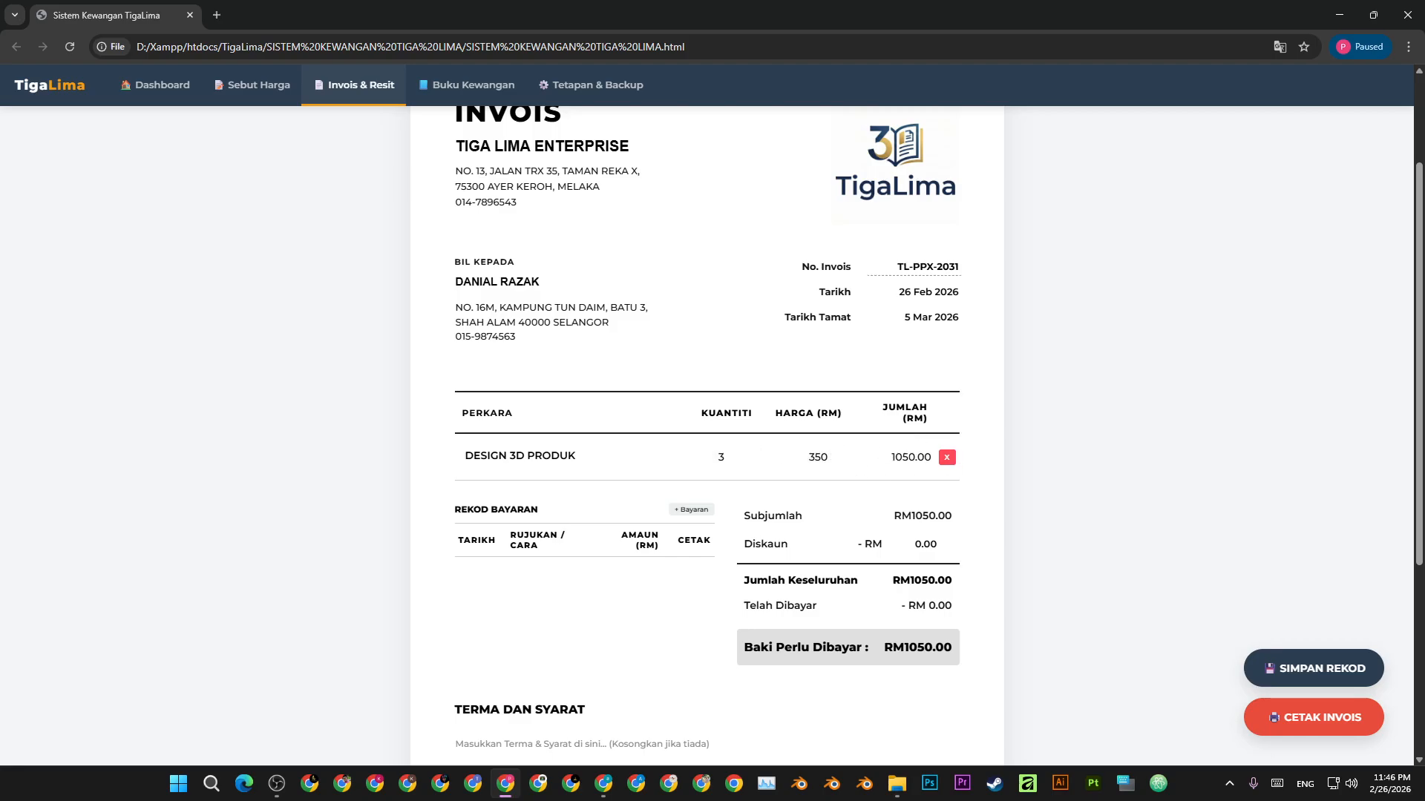
- Add a second item row for POSTER DESIGN, quantity 3 at price 120
scroll(606, 472, "up", 2)
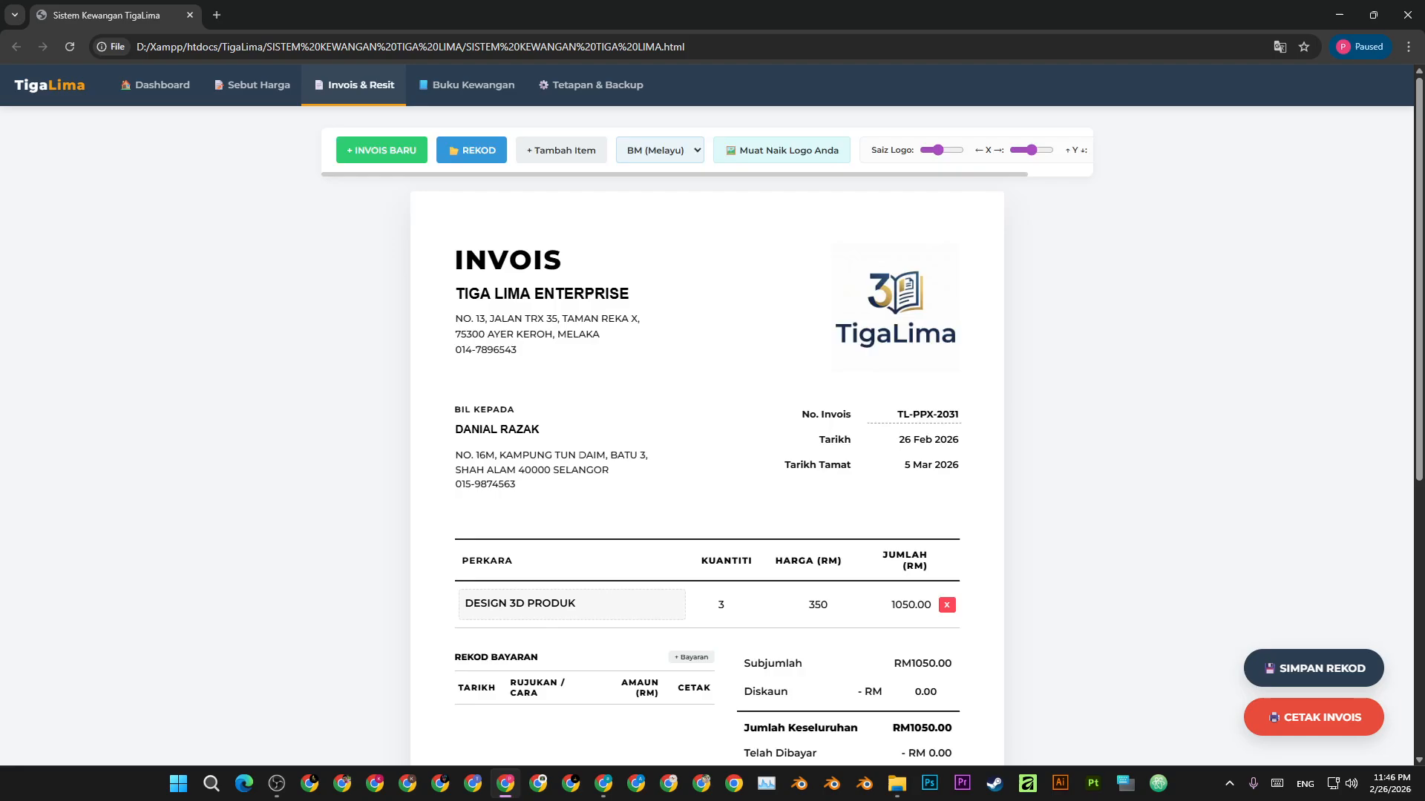
left_click(559, 154)
left_click(572, 651)
type("P")
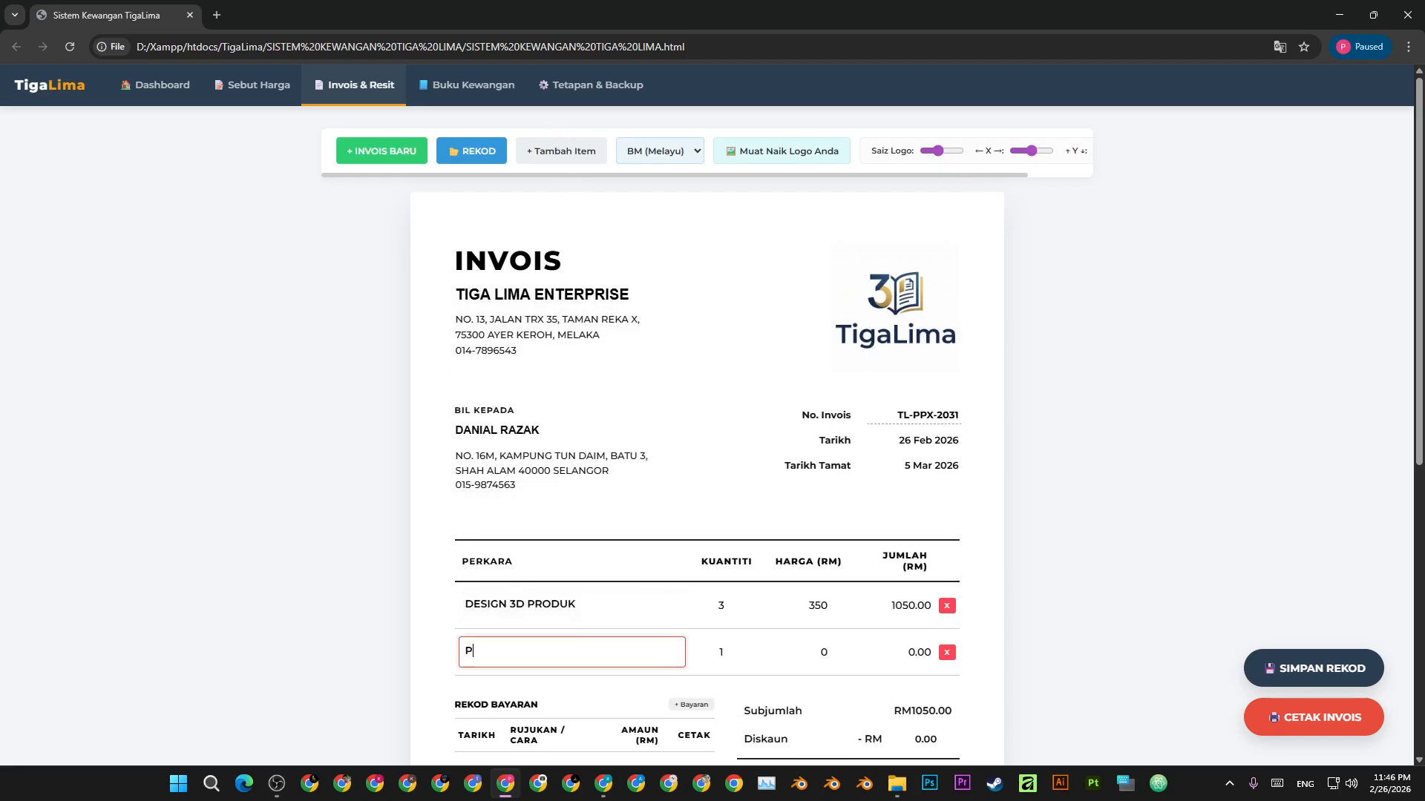
type("OSTER DESIGN")
key("Tab")
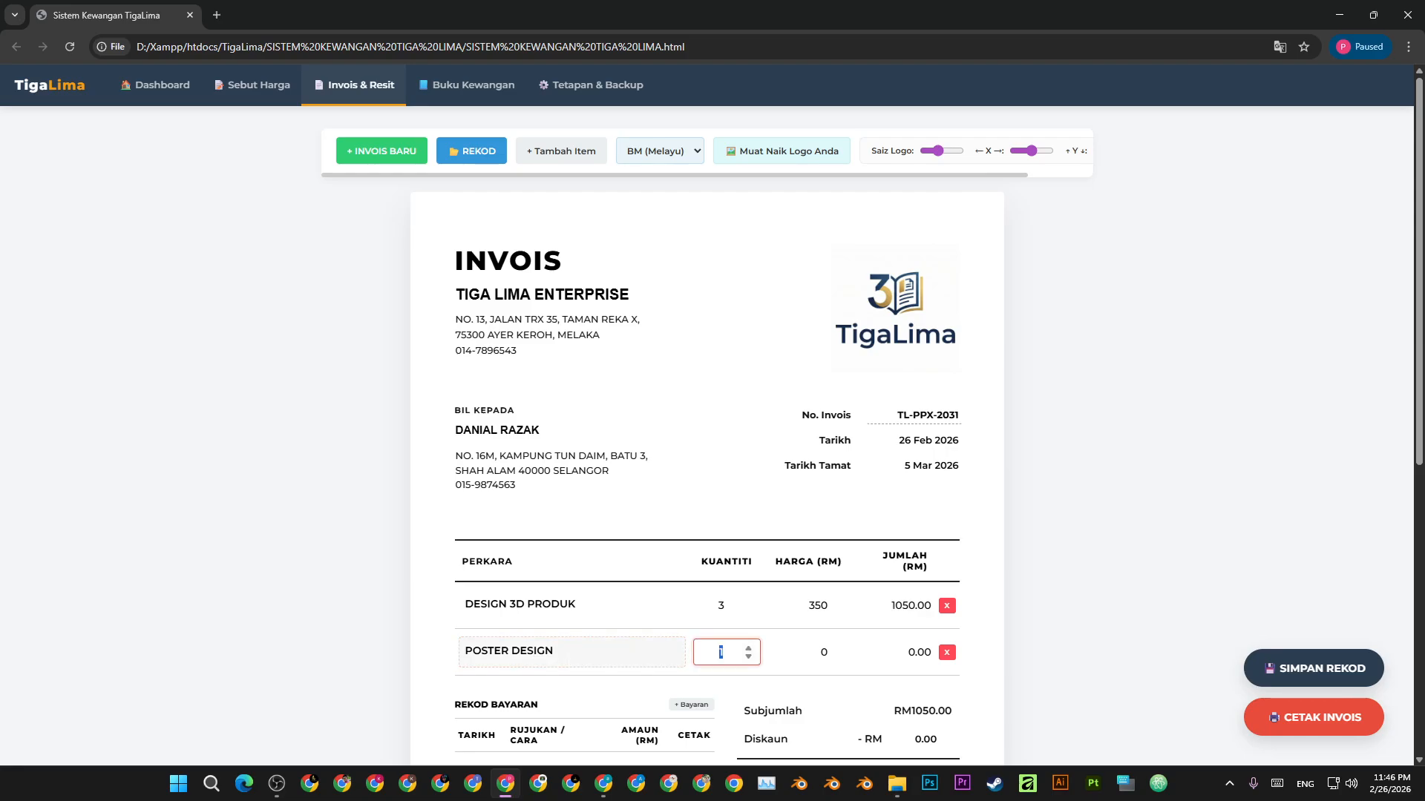
key("Tab")
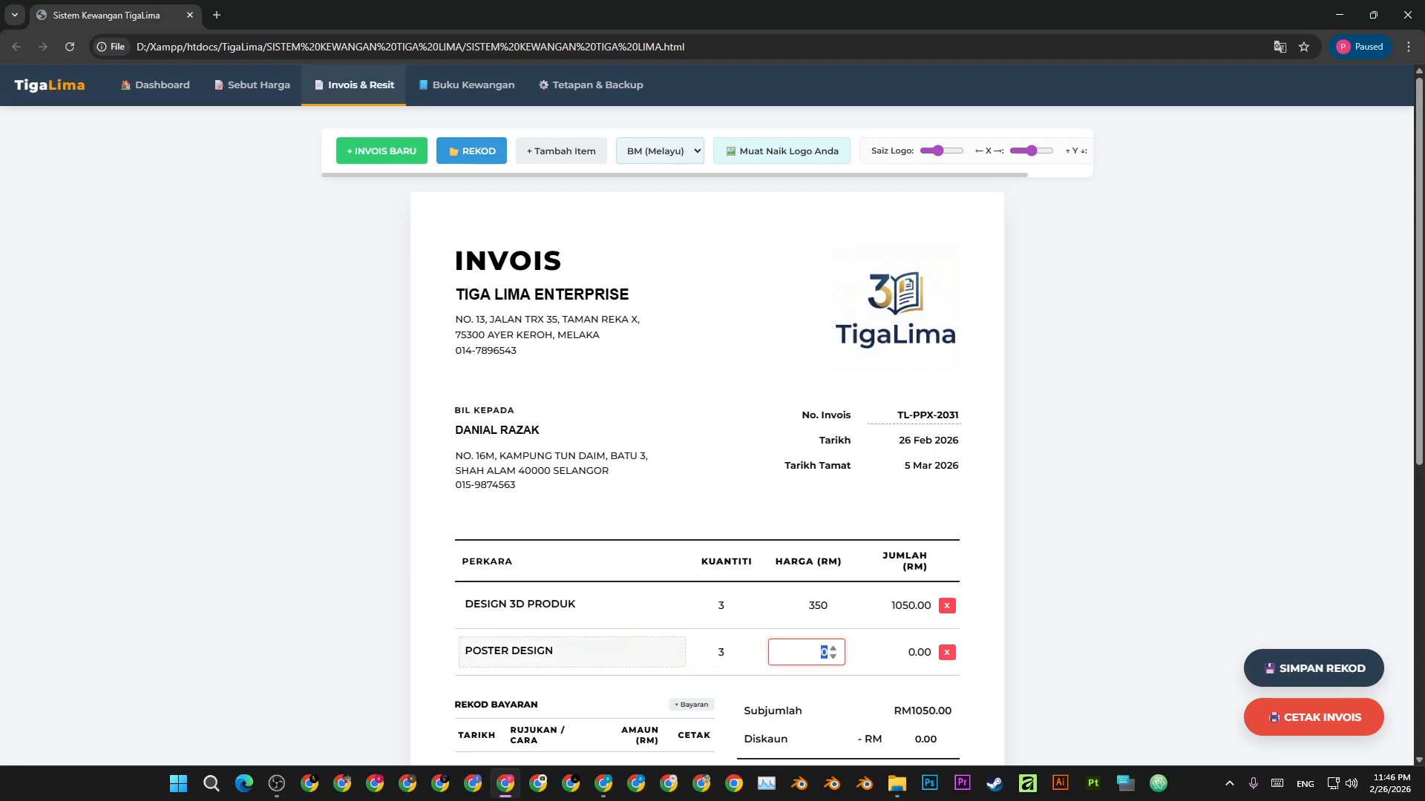
type("120")
scroll(563, 649, "down", 2)
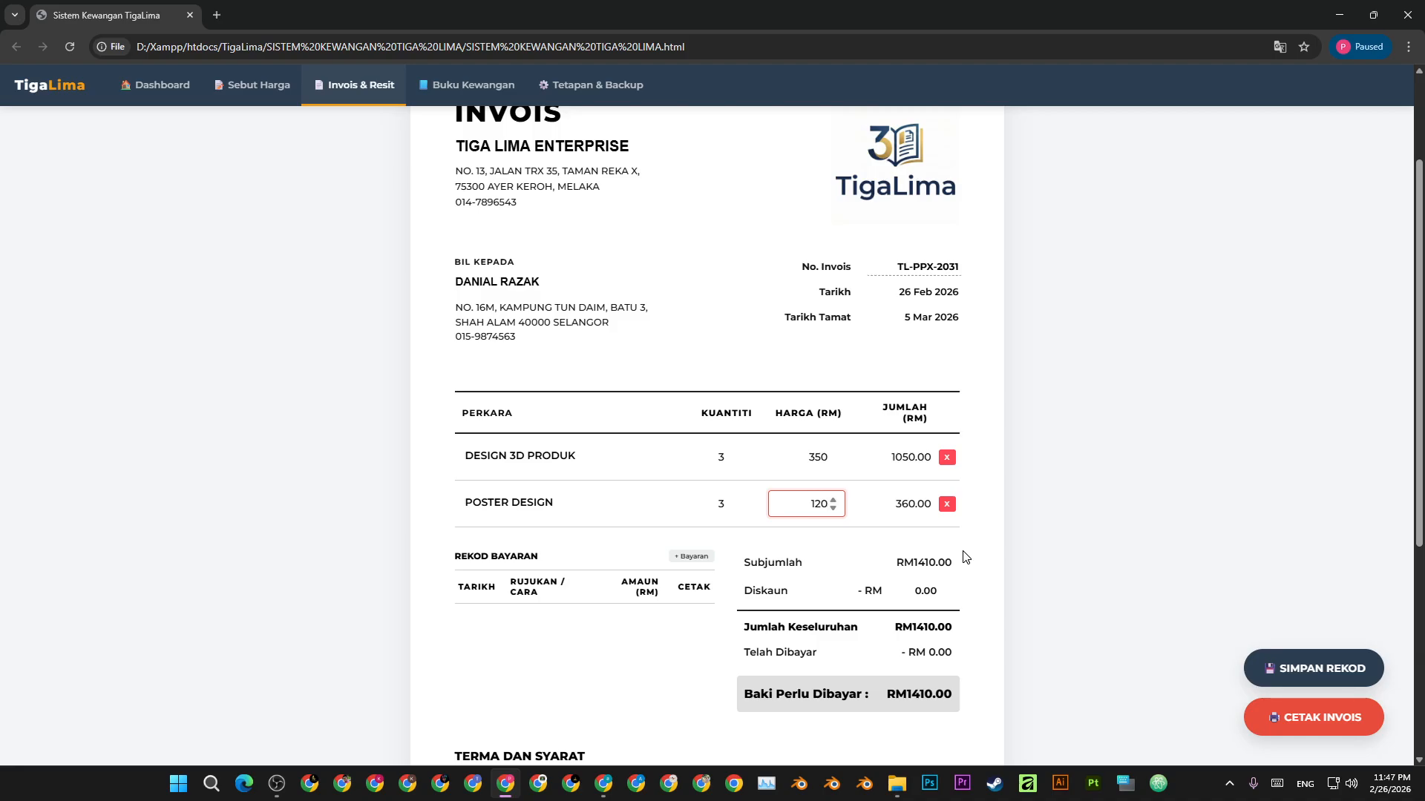
left_click(1013, 466)
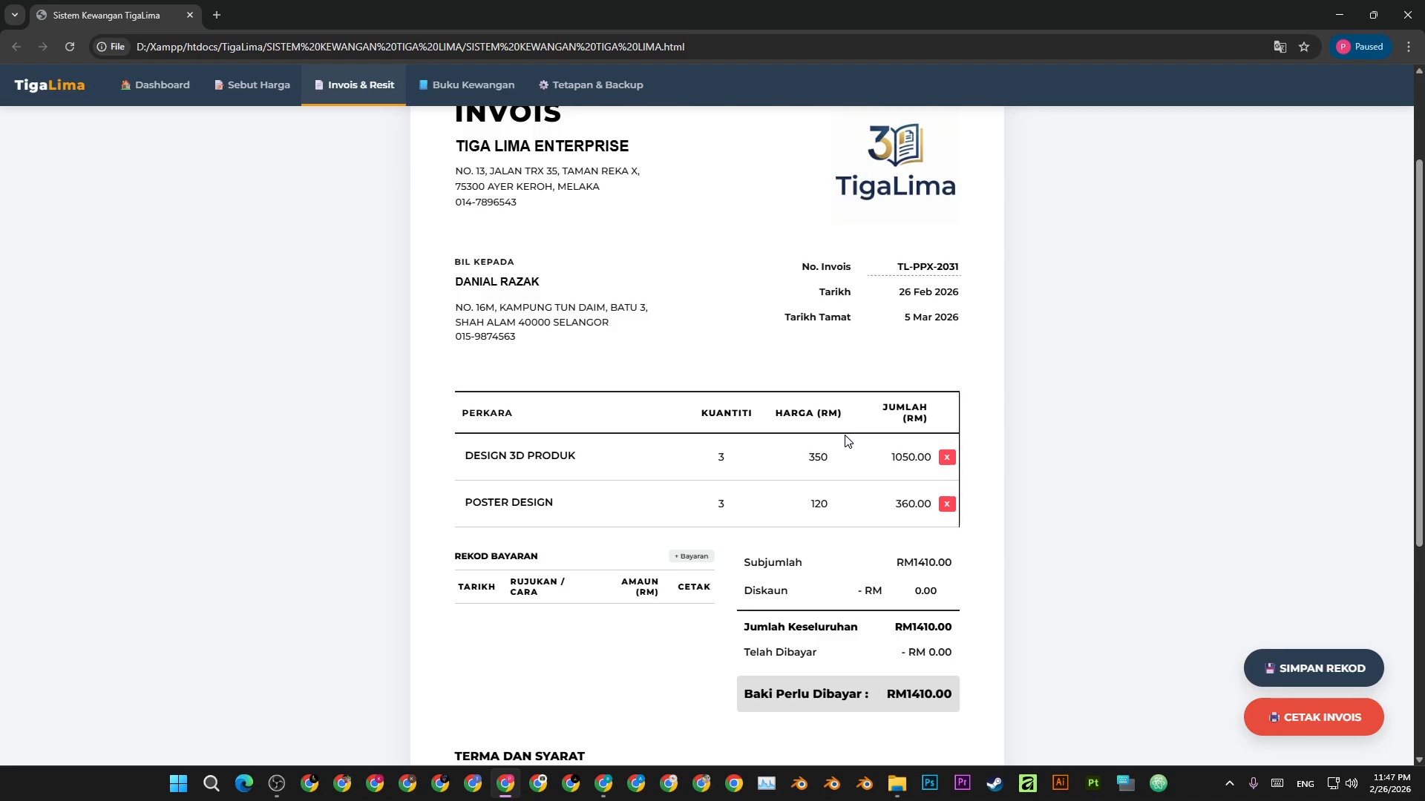
scroll(846, 446, "down", 3)
- Write two terms: 50% deposit before work begins, full 100% payment before files are handed over
left_click(618, 568)
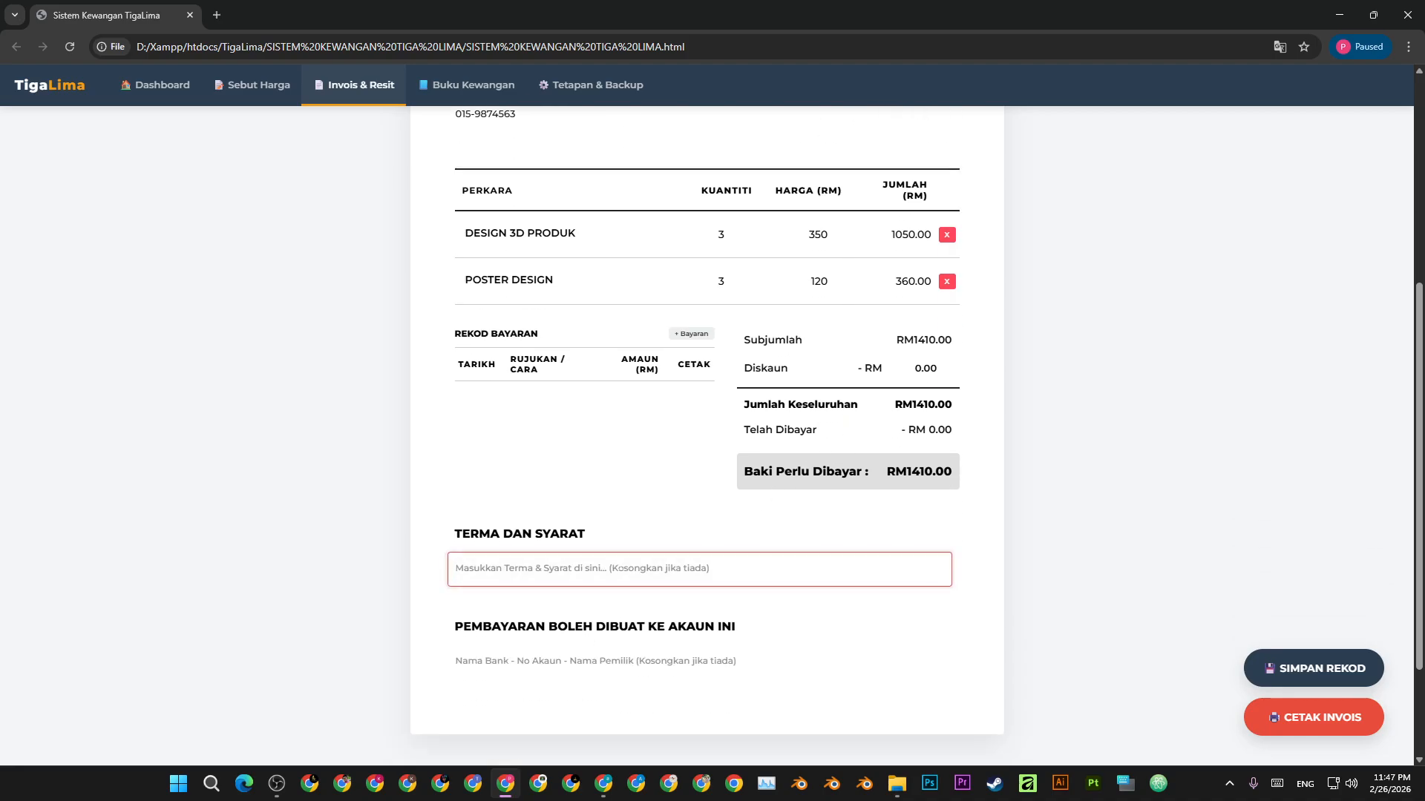
type("- DEPSO")
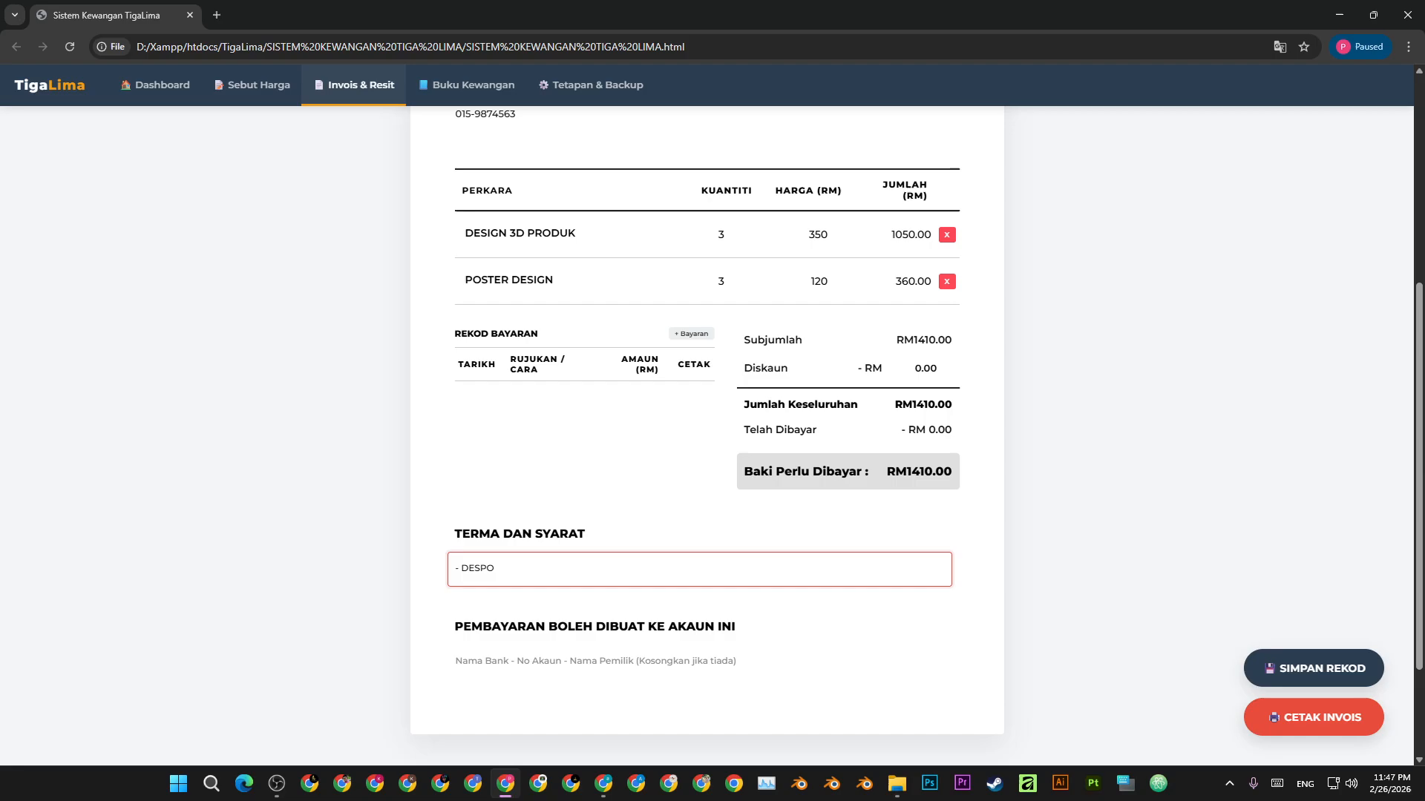
key("BackSpace")
key("BackSpace")
key("BackSpace")
type("dpo")
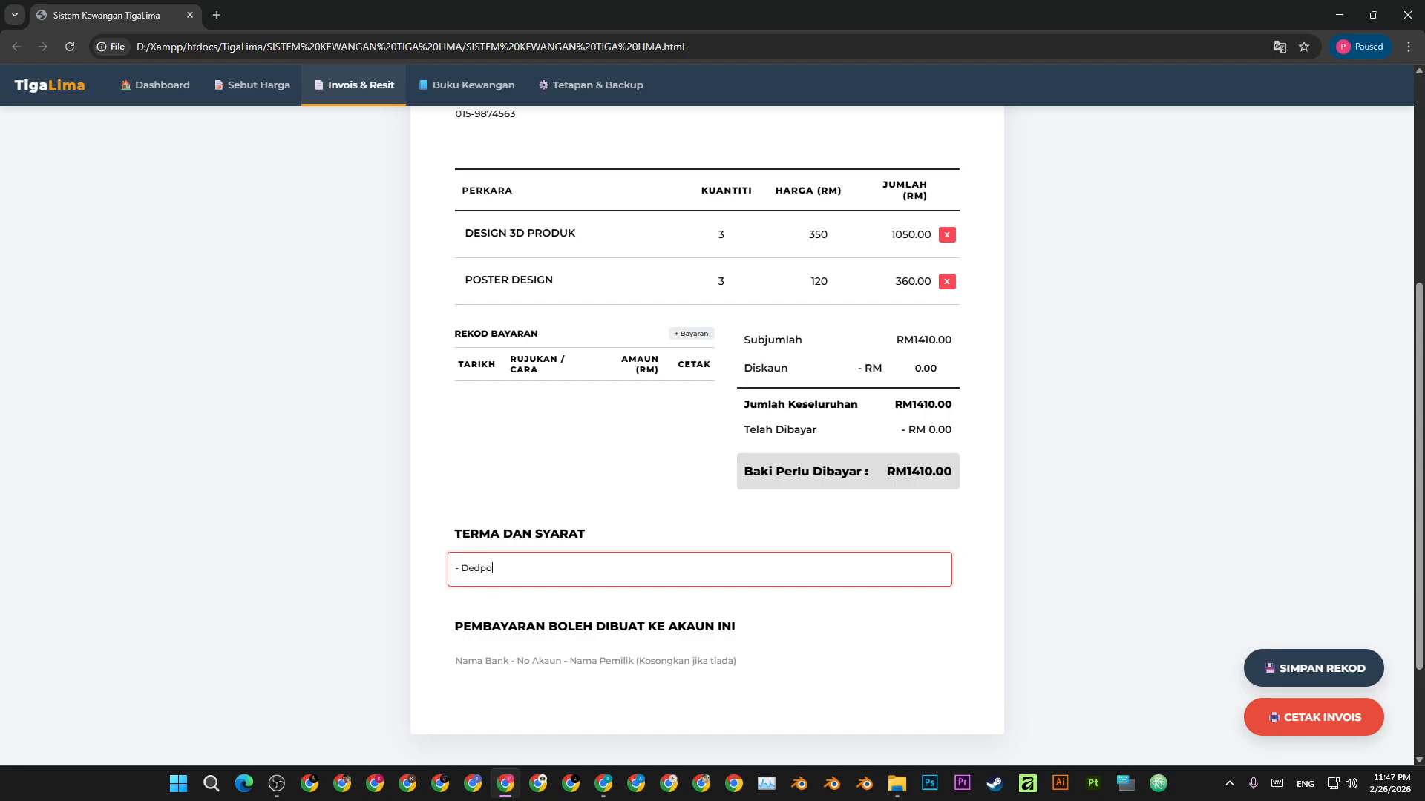
key("BackSpace")
key("BackSpace")
key("BackSpace")
type("pos")
key("BackSpace")
key("BackSpace")
key("BackSpace")
type("50% diperlukan sebelum apa")
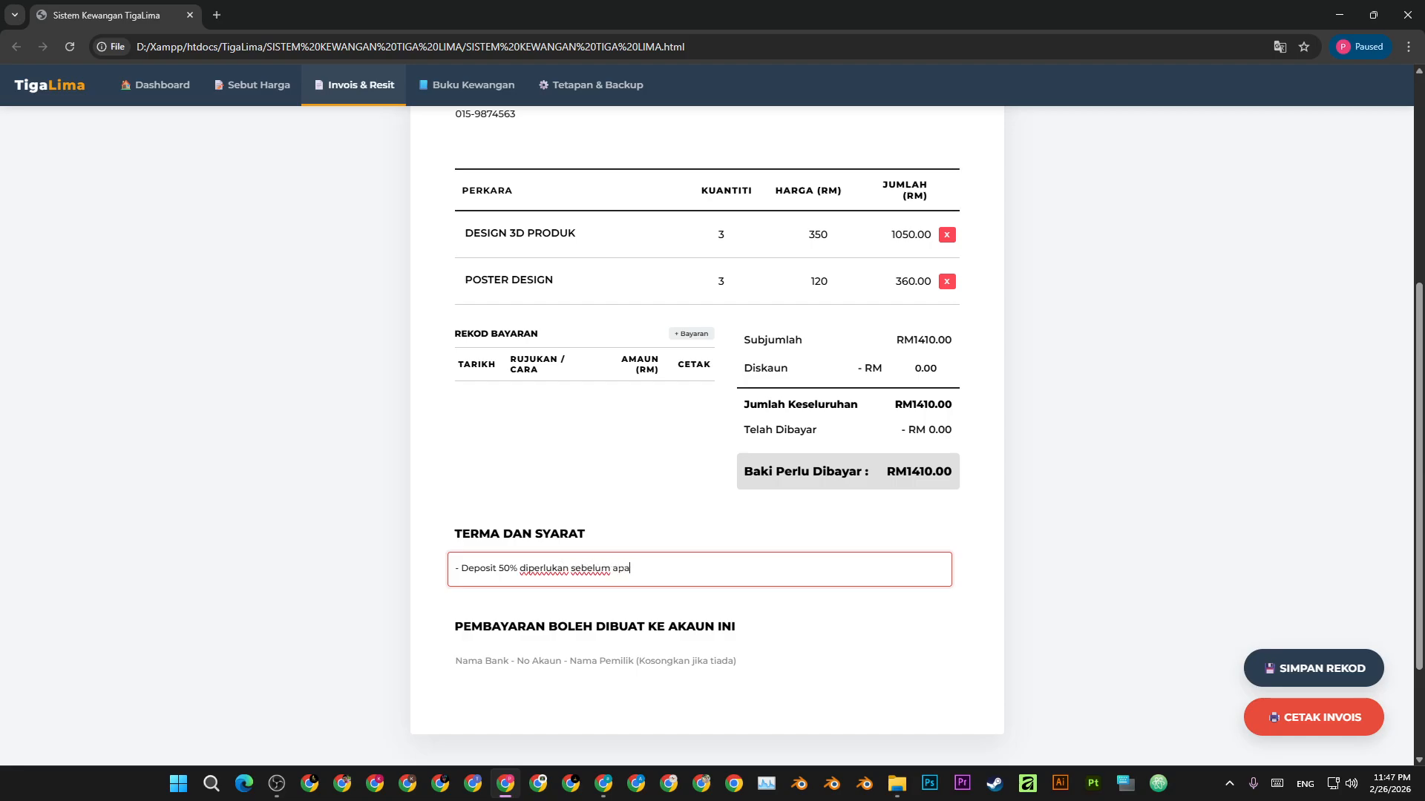
type(" - apa kerja dimulak")
type("an")
key("Return")
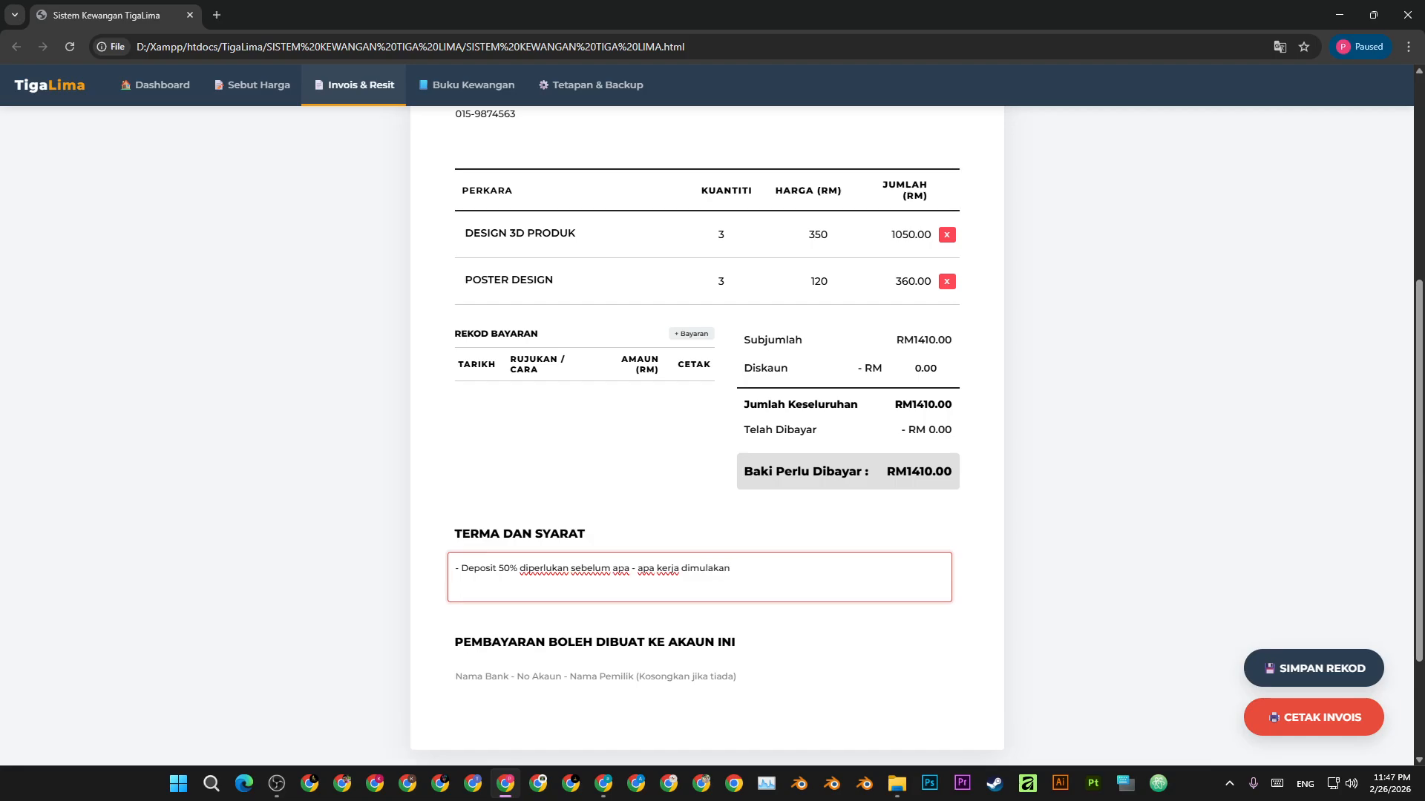
type("- Bayaran penuh 100")
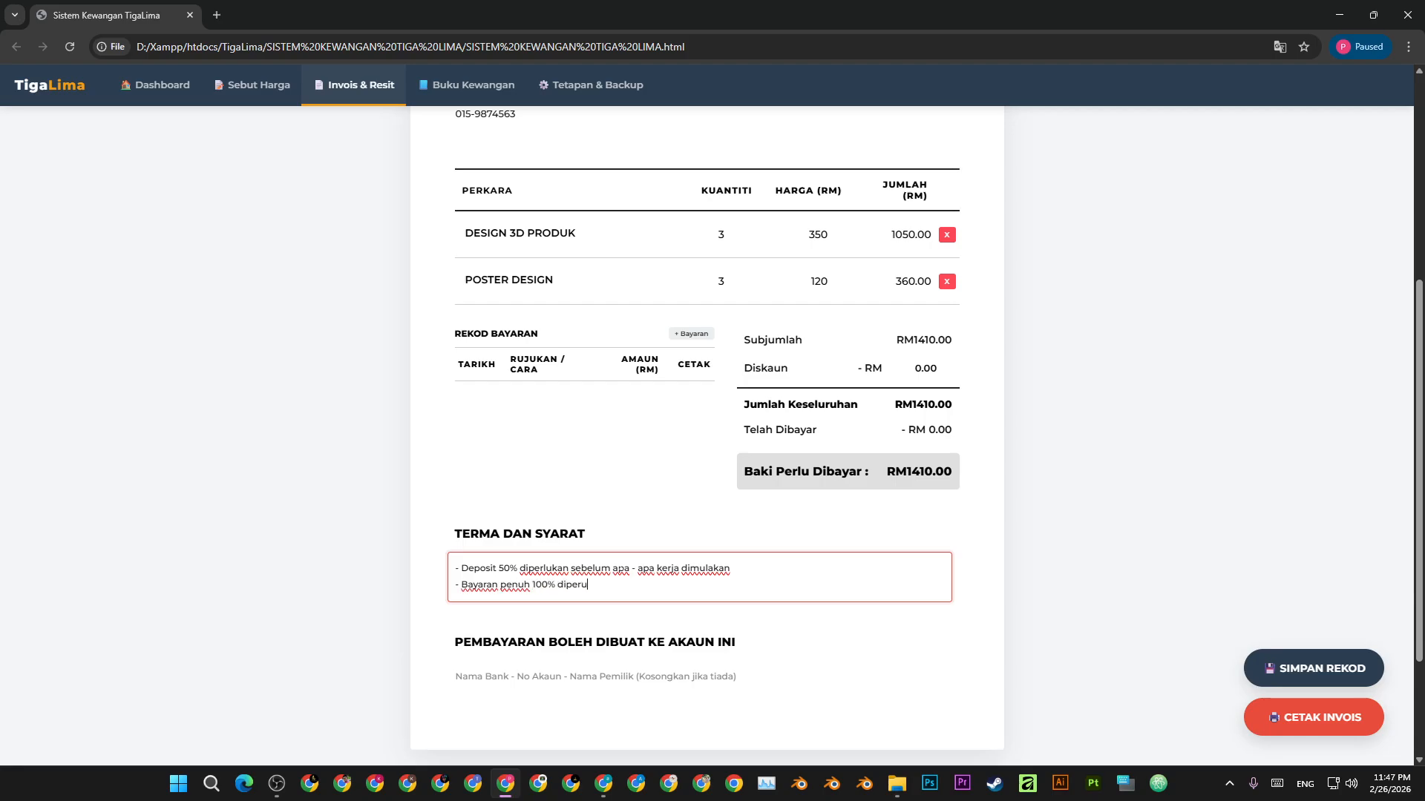
type("% diperlukan sebelum sebarang file")
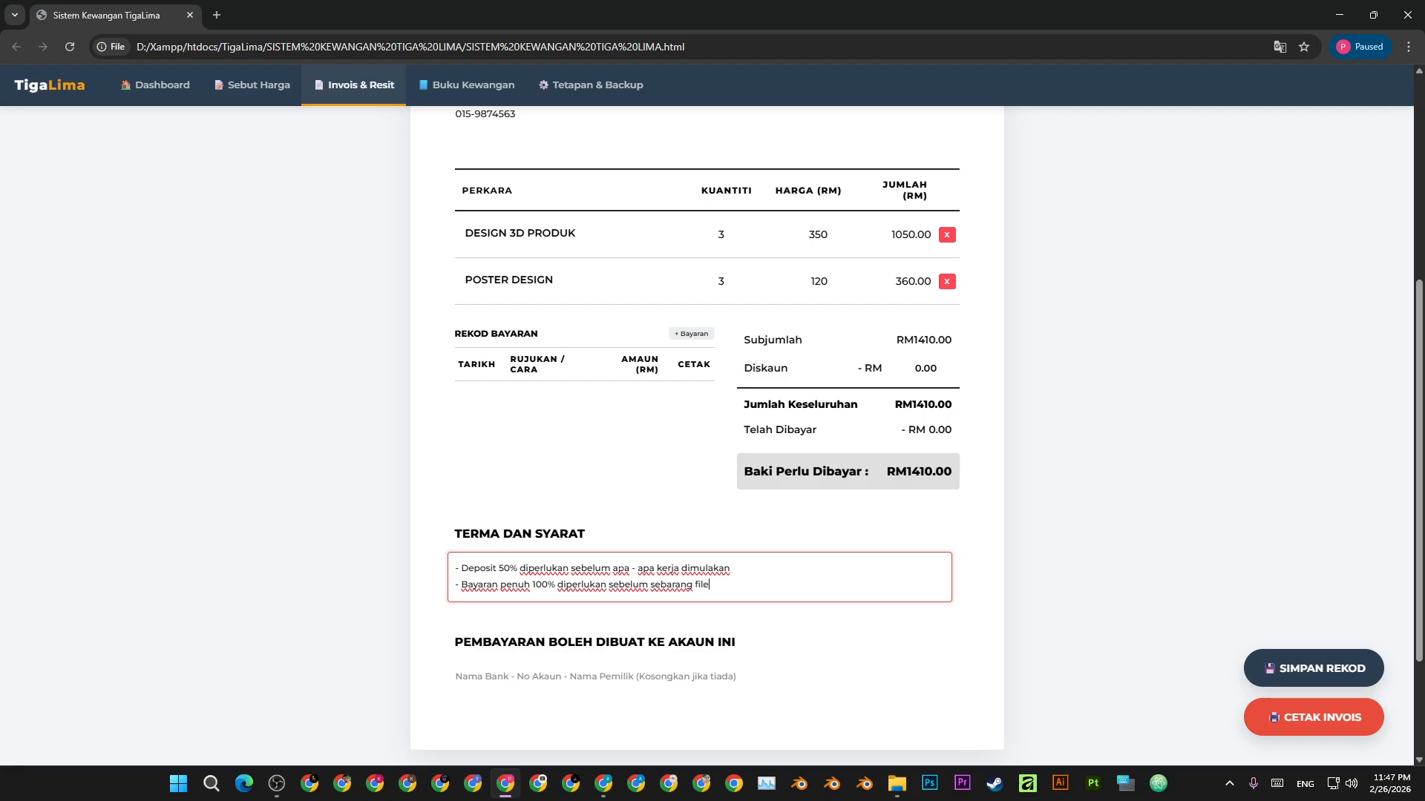
type(" diserahkan")
left_click(1226, 560)
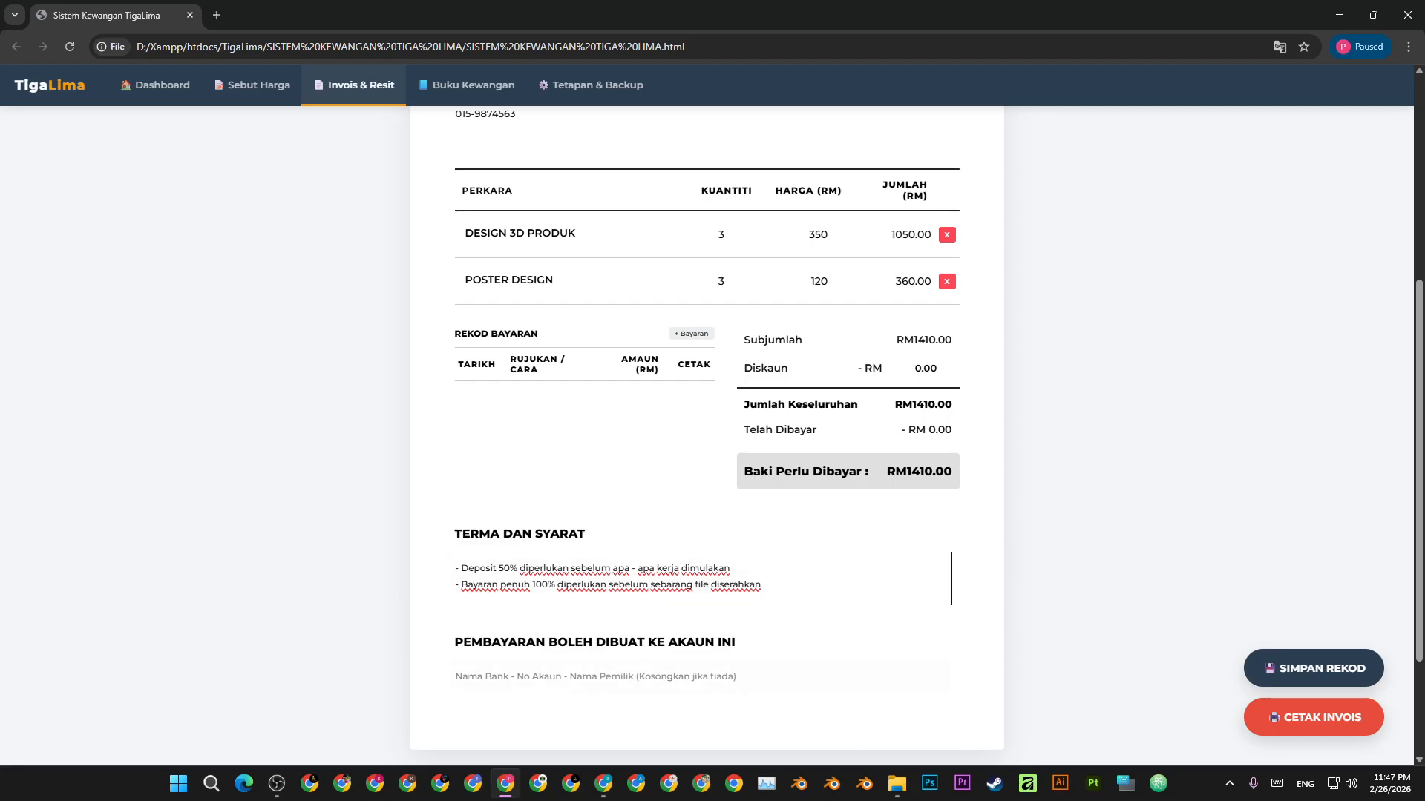
- Enter the MICBANK bank name, account number and holder TIGA LIMA ENTERPRISE in the payment field
left_click(469, 677)
type("MA")
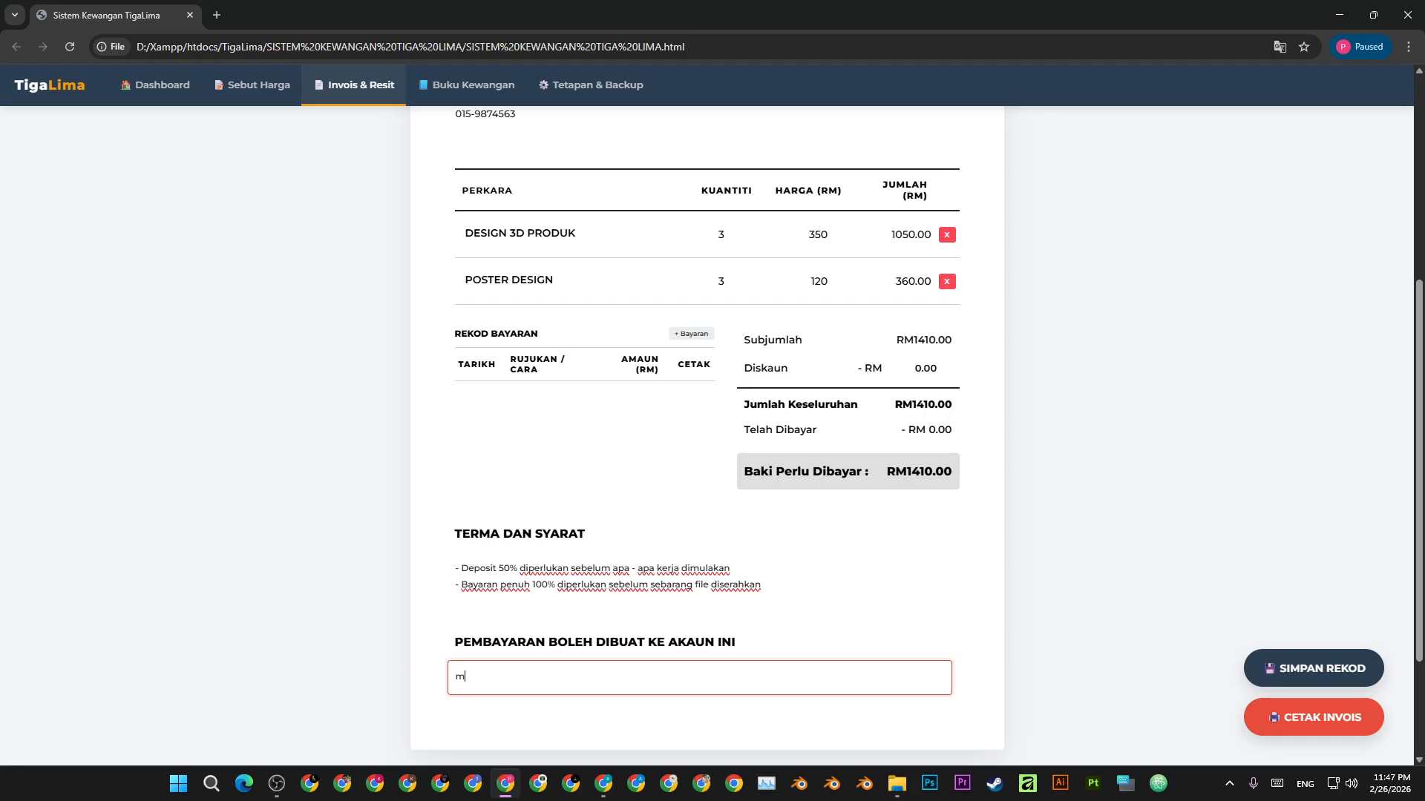
key("BackSpace")
key("BackSpace")
type("MAYBANK")
key("ctrl+BackSpace")
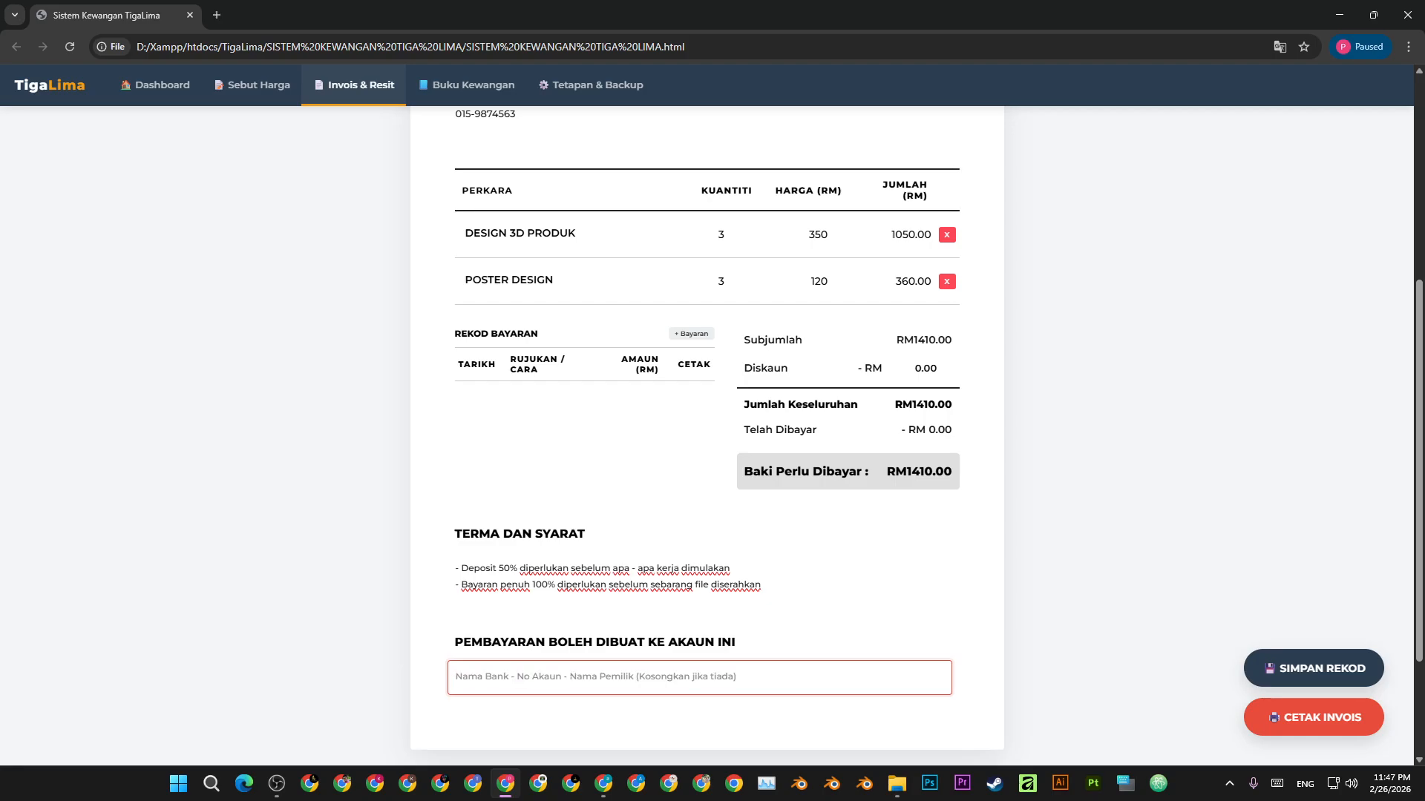
type("MICBV")
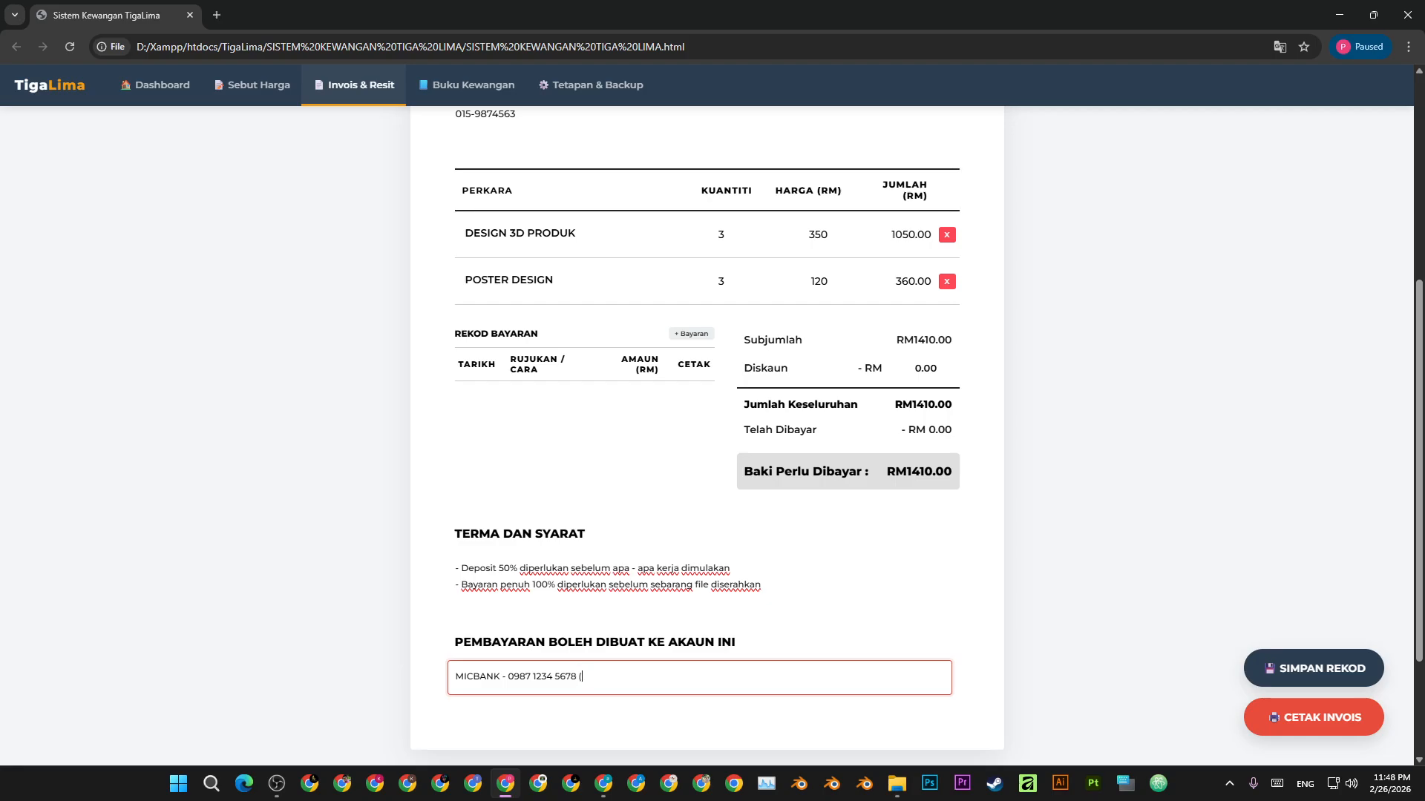
type("TIGA LIMA ENTERPRISE")
left_click(989, 532)
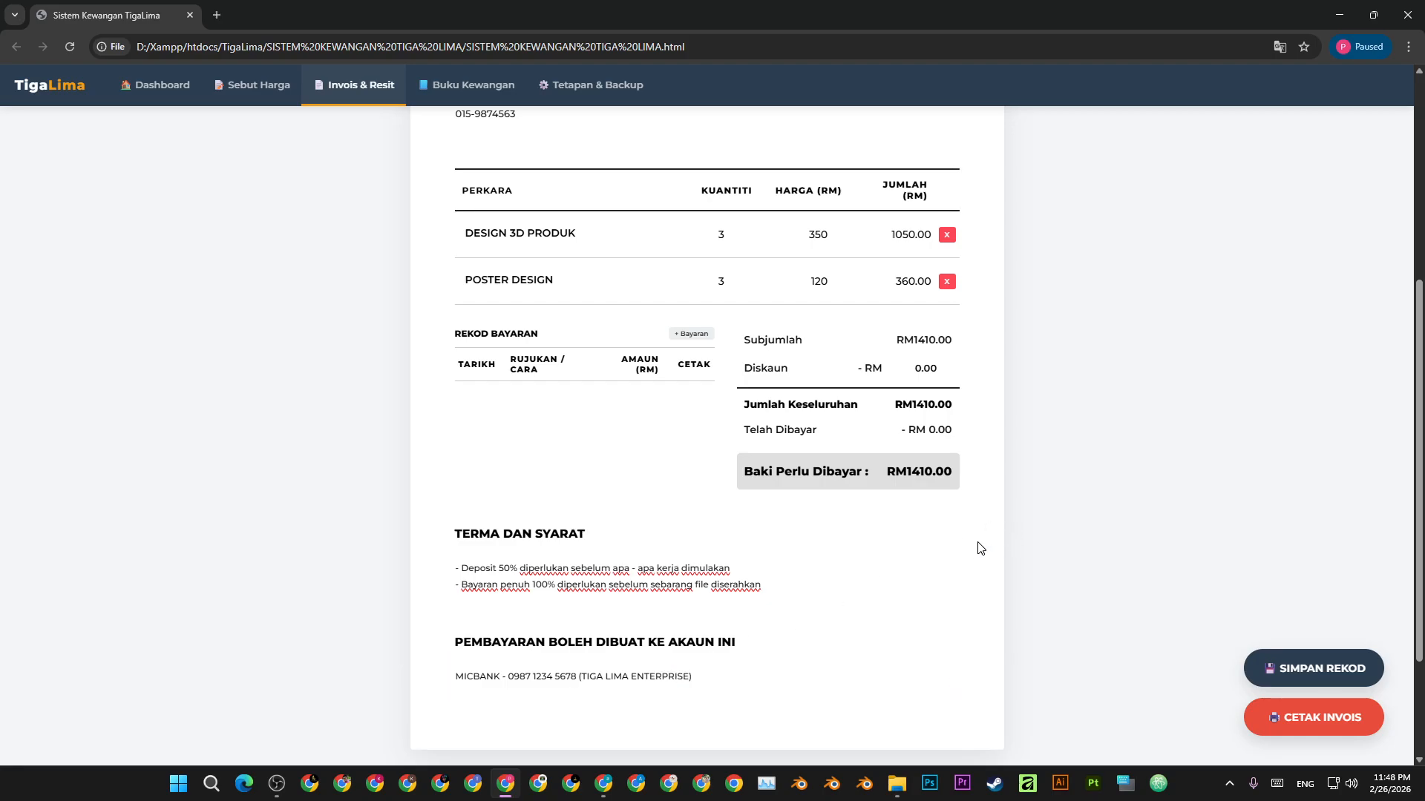
scroll(955, 562, "up", 3)
scroll(927, 561, "down", 4)
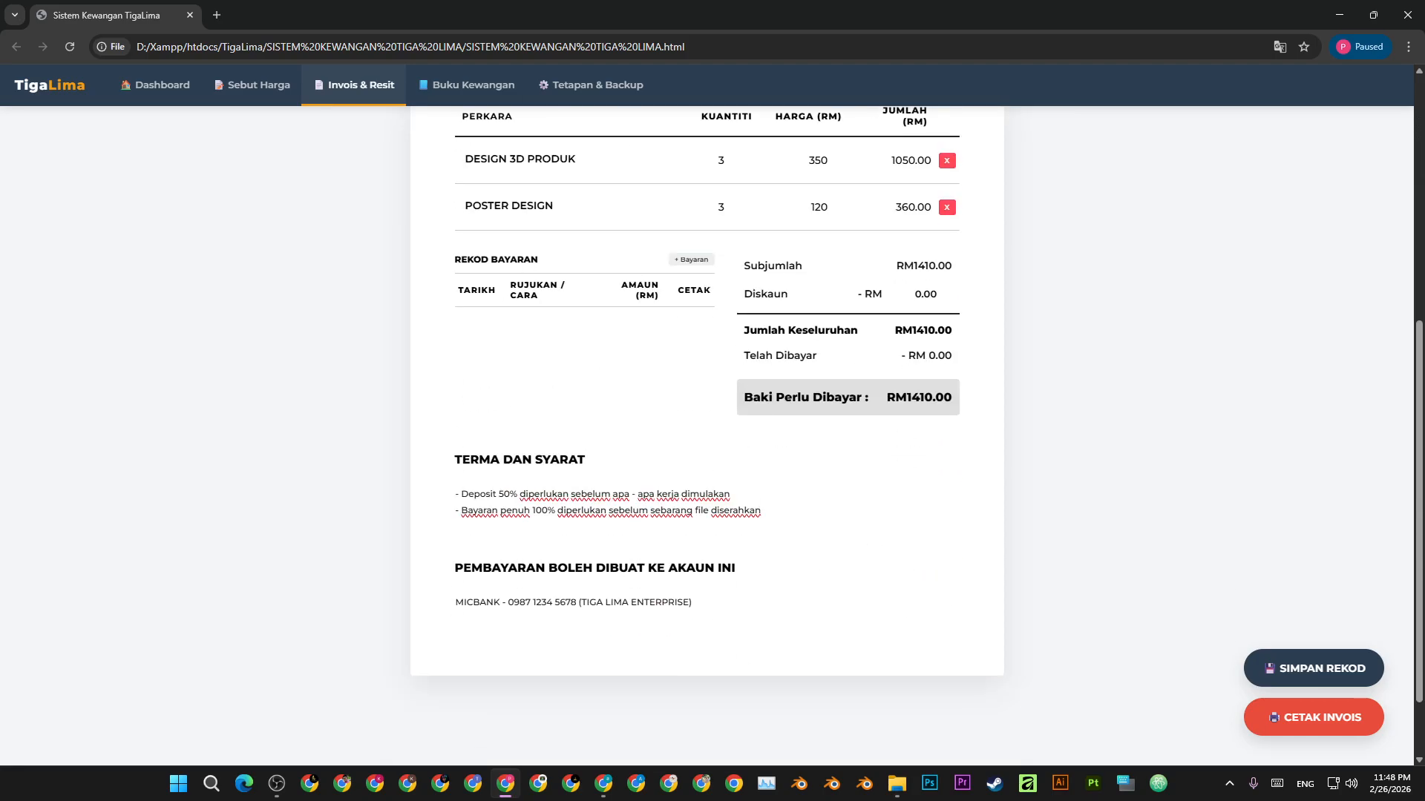
- Save invoice TL-PPX-2031 as a record, acknowledge the confirmation, and bring up its print preview
scroll(795, 413, "up", 4)
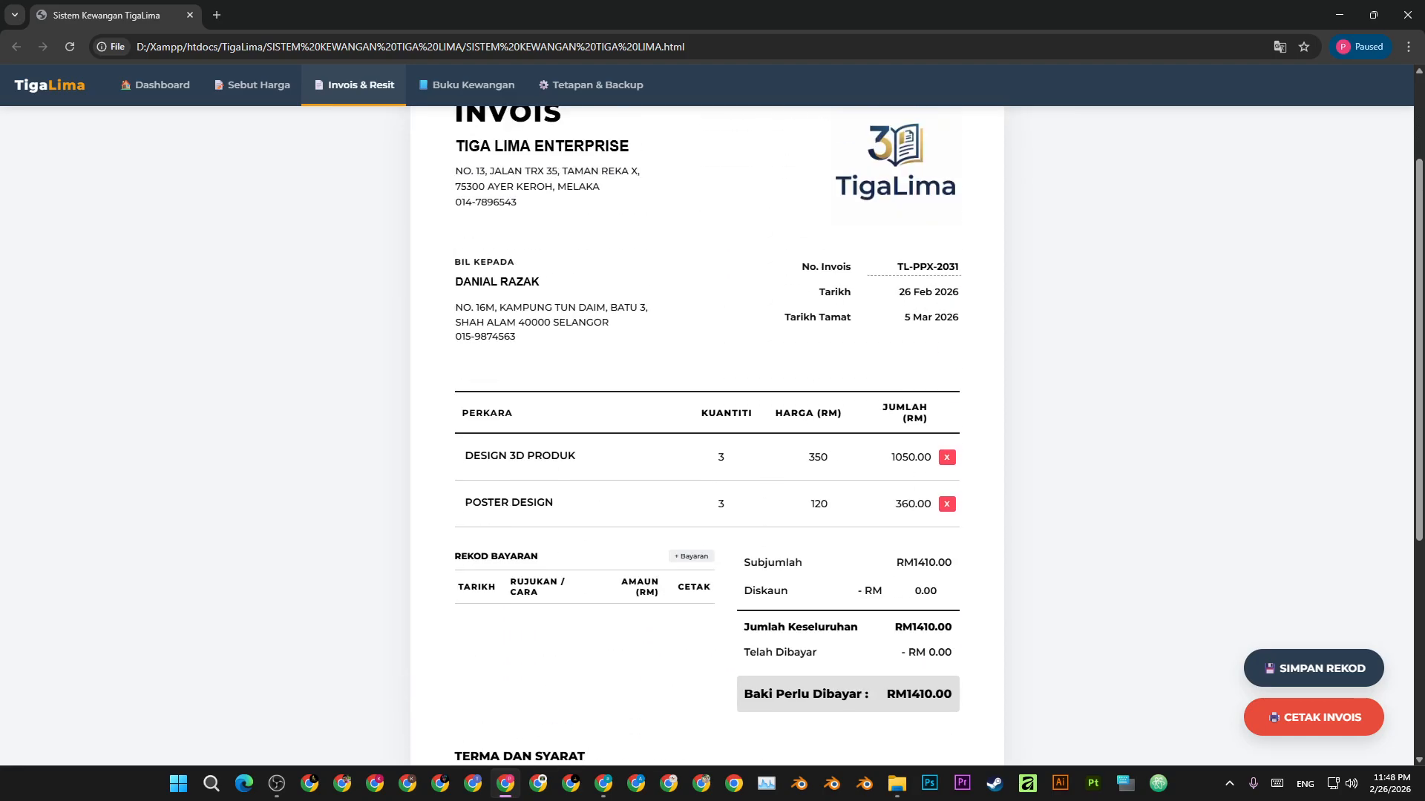
left_click(1331, 687)
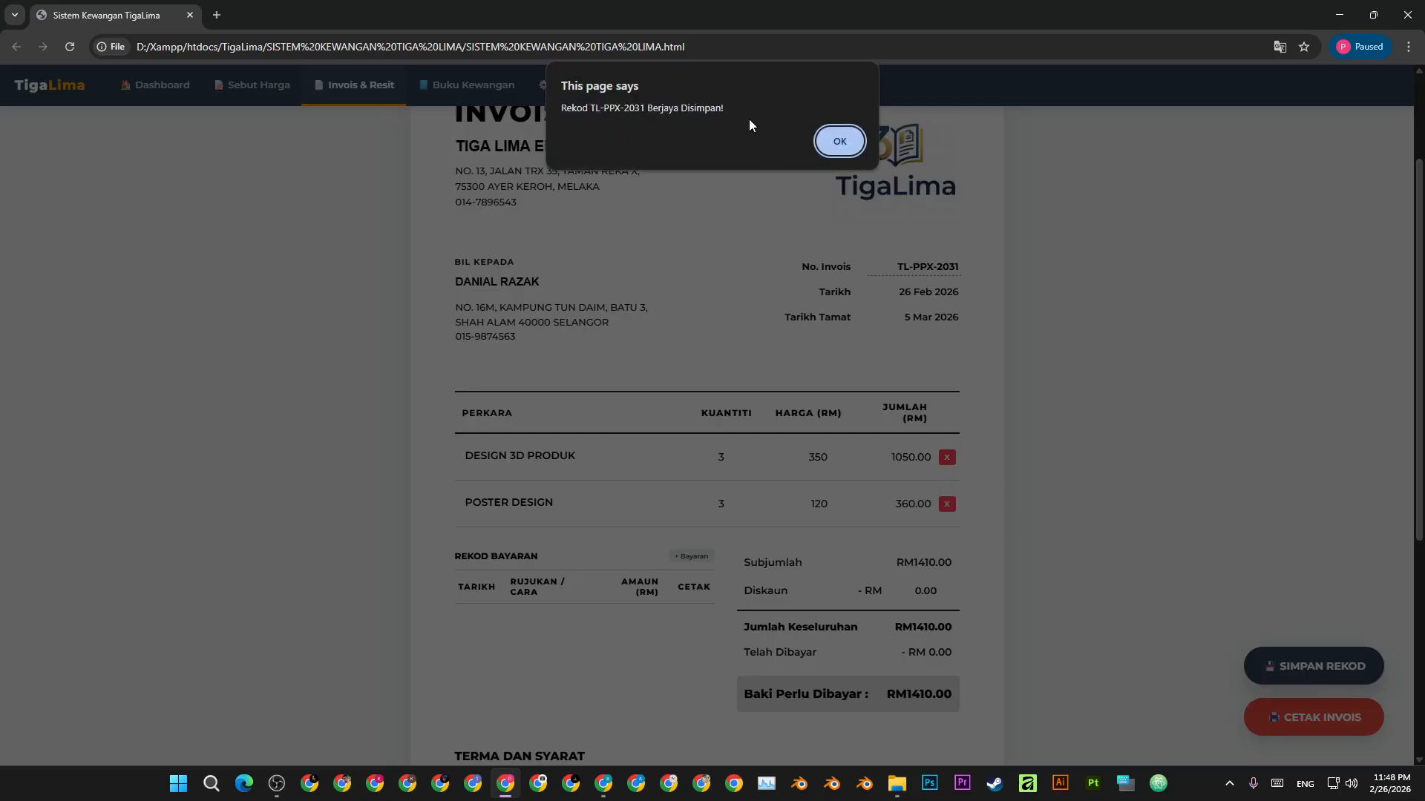
left_click(839, 141)
left_click(1303, 712)
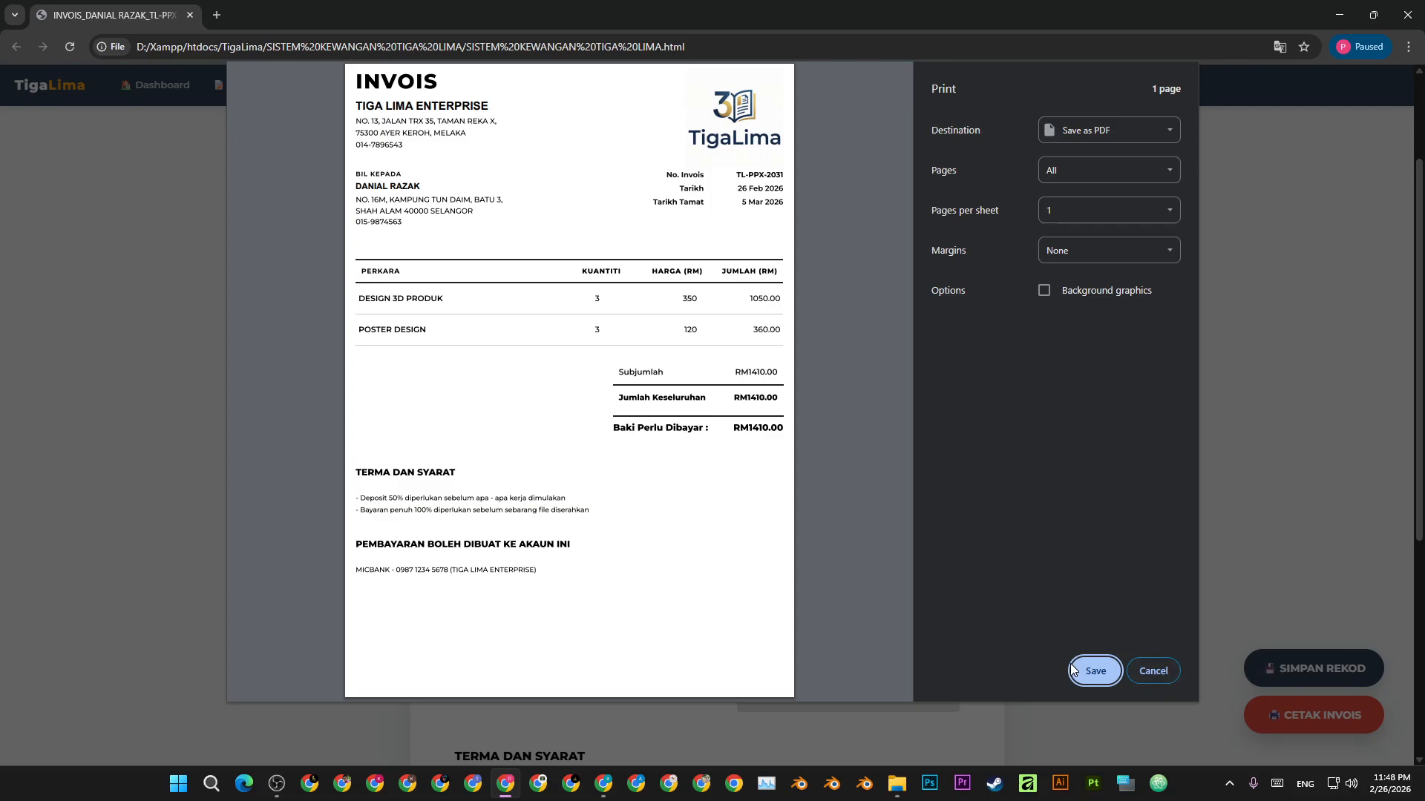
- Abandon saving the invoice as PDF and close the print preview
left_click(1096, 672)
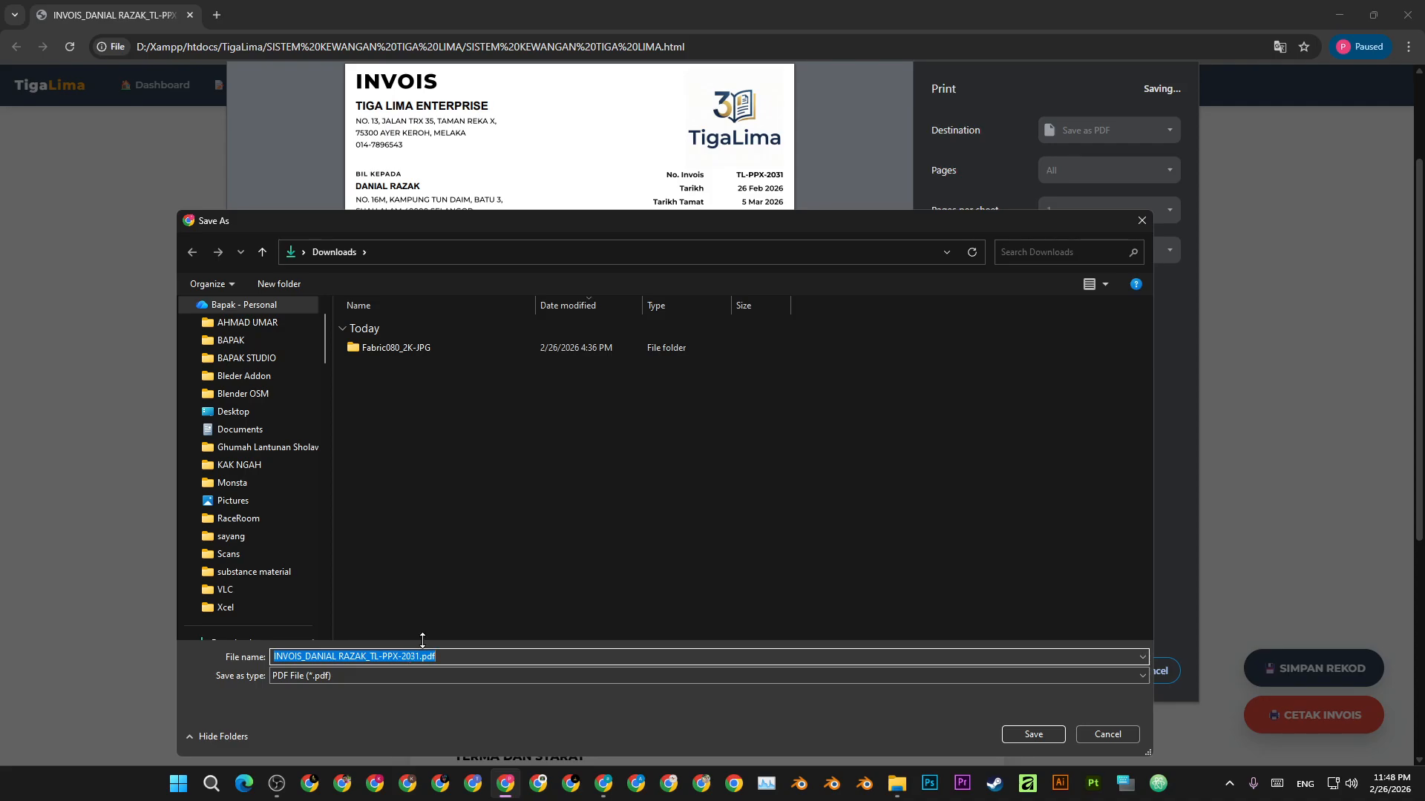
left_click(1140, 223)
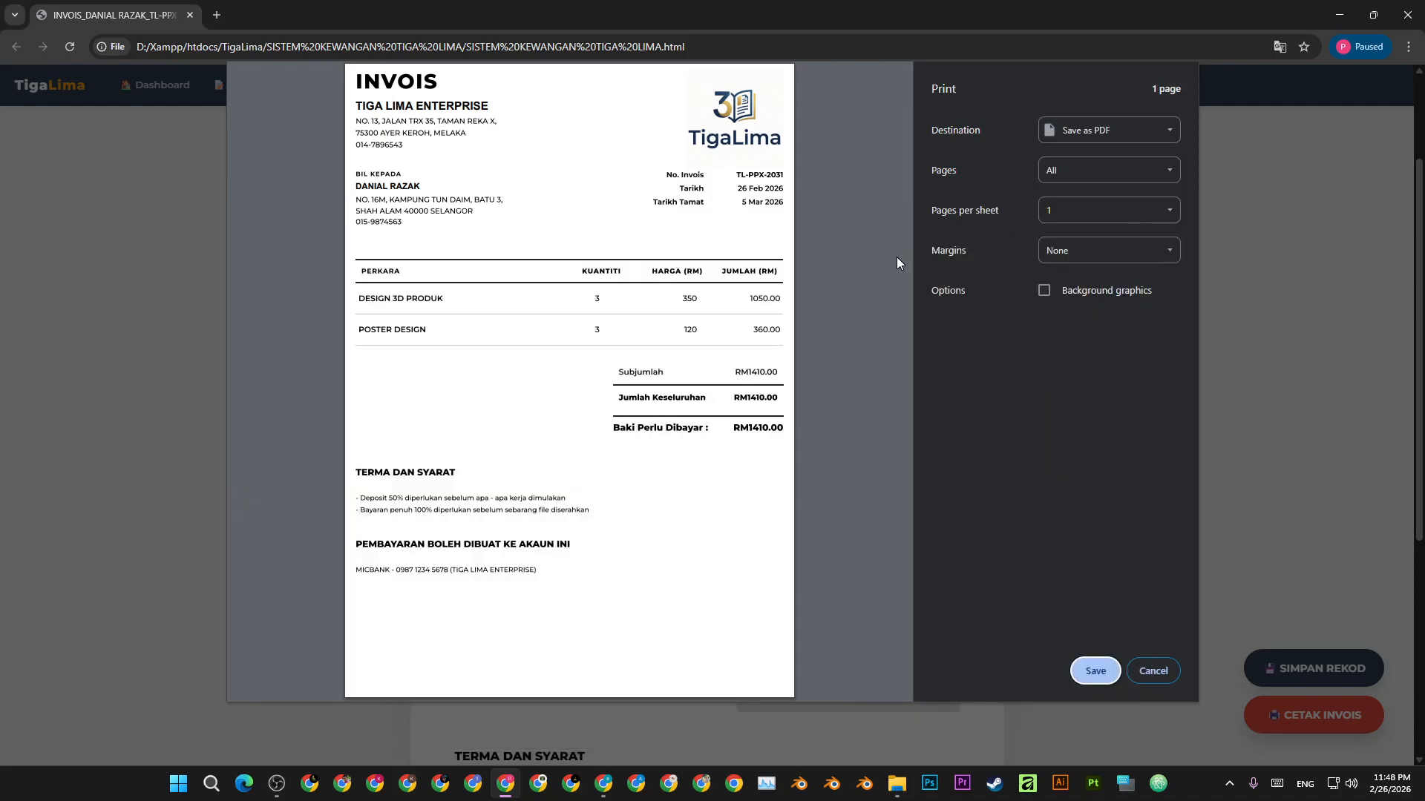
left_click(1151, 668)
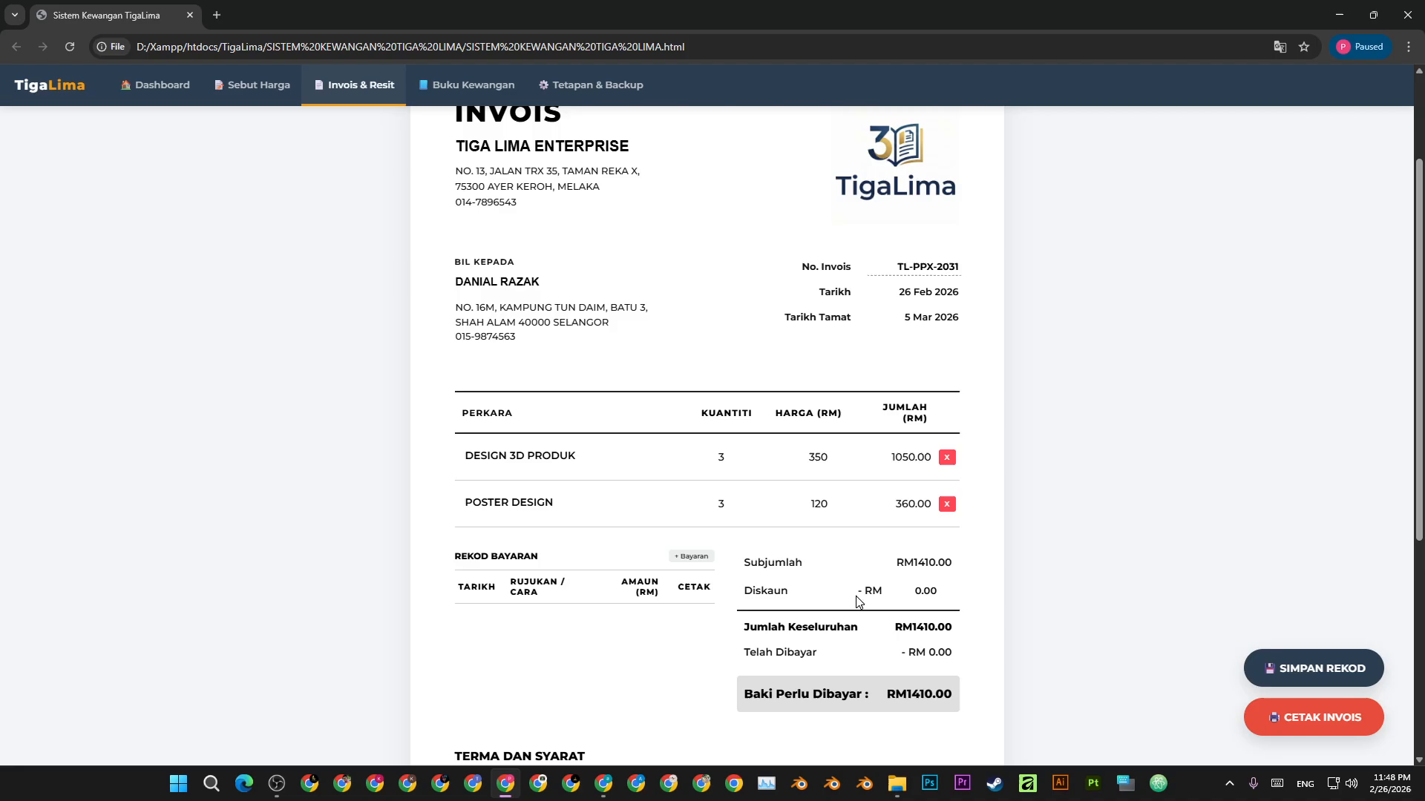
- Save invoice record TL-PPX-2031 again and dismiss the saved message
scroll(660, 545, "down", 1)
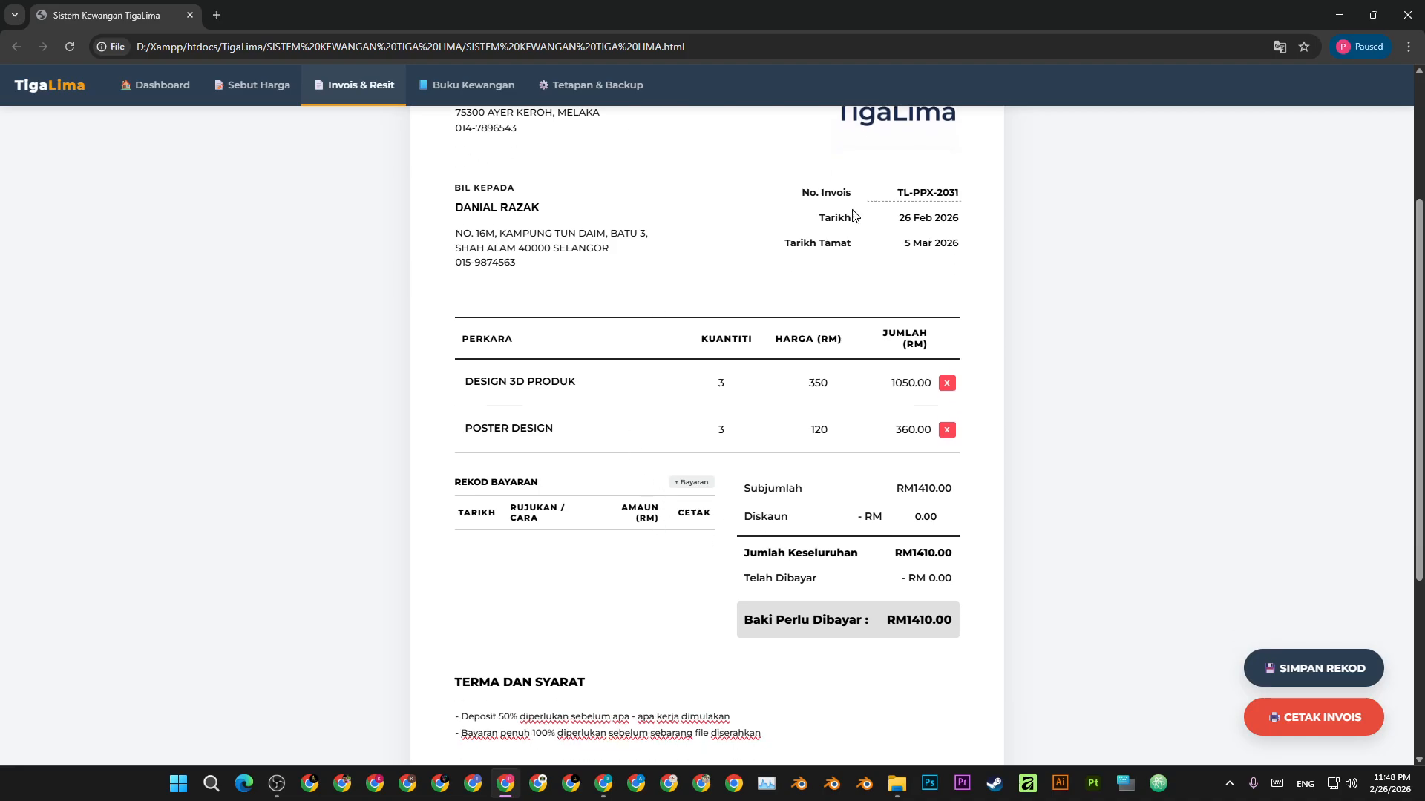
scroll(684, 327, "up", 3)
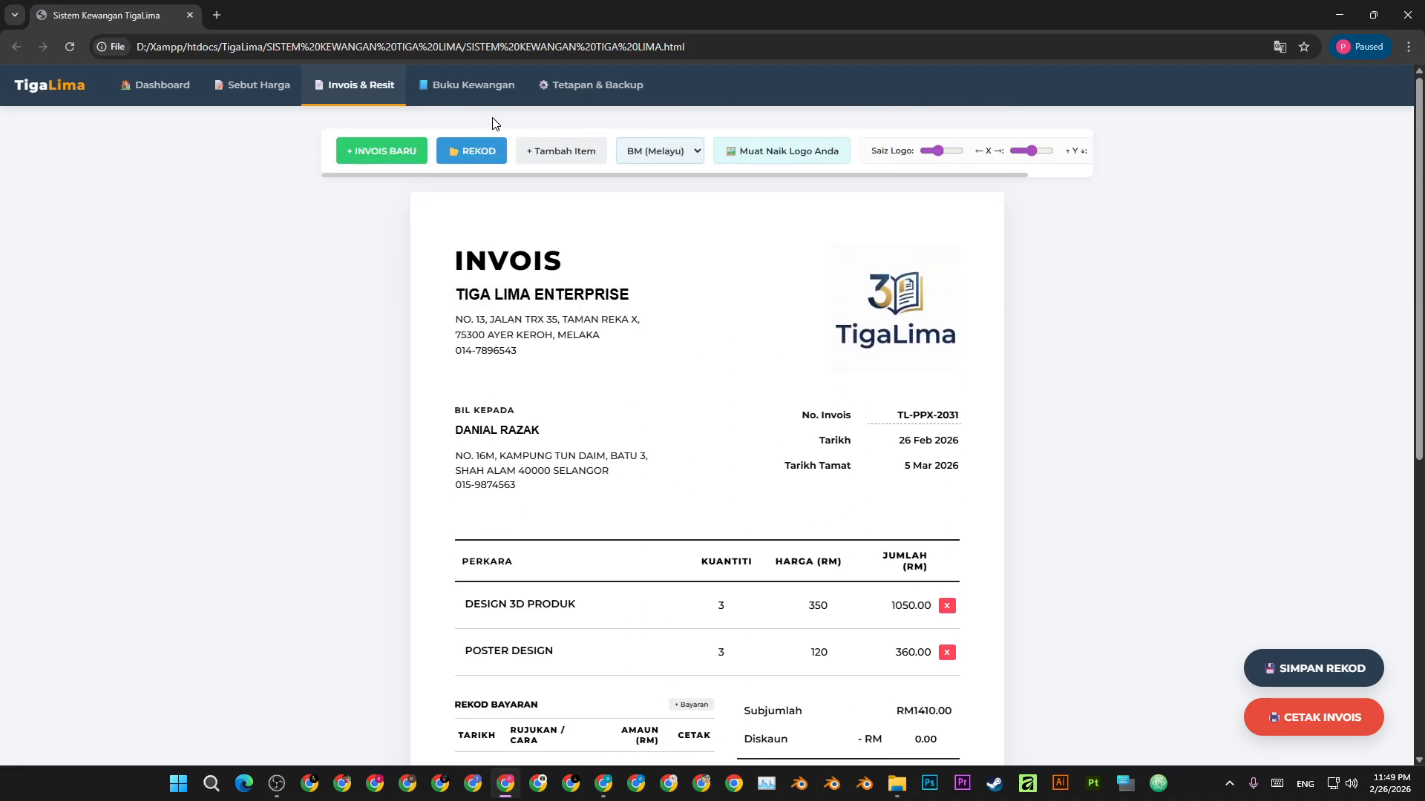
left_click(1313, 668)
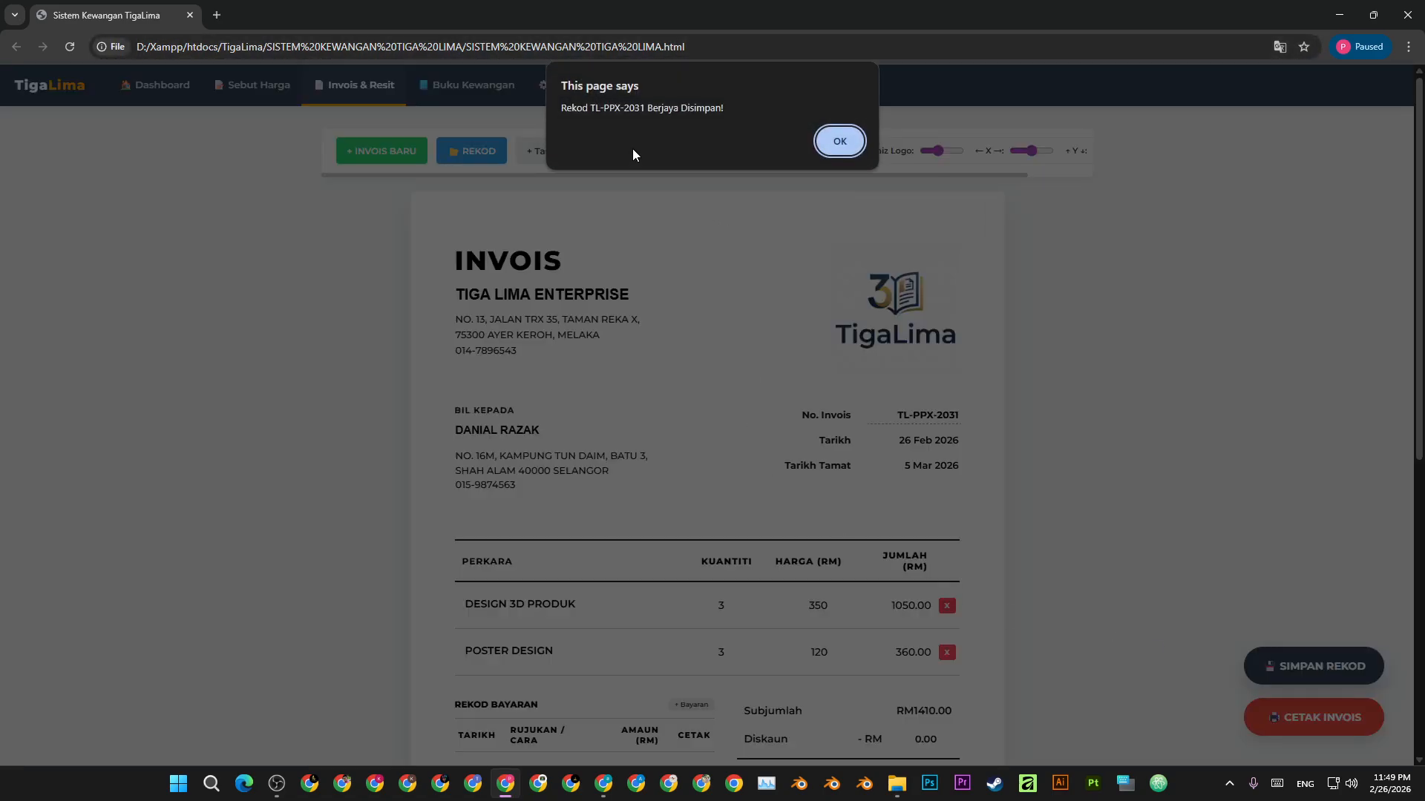
left_click(835, 143)
- Reopen SISTEM KEWANGAN TIGA LIMA.html from File Explorer to get a blank invoice, then show saved records
key("alt+Tab")
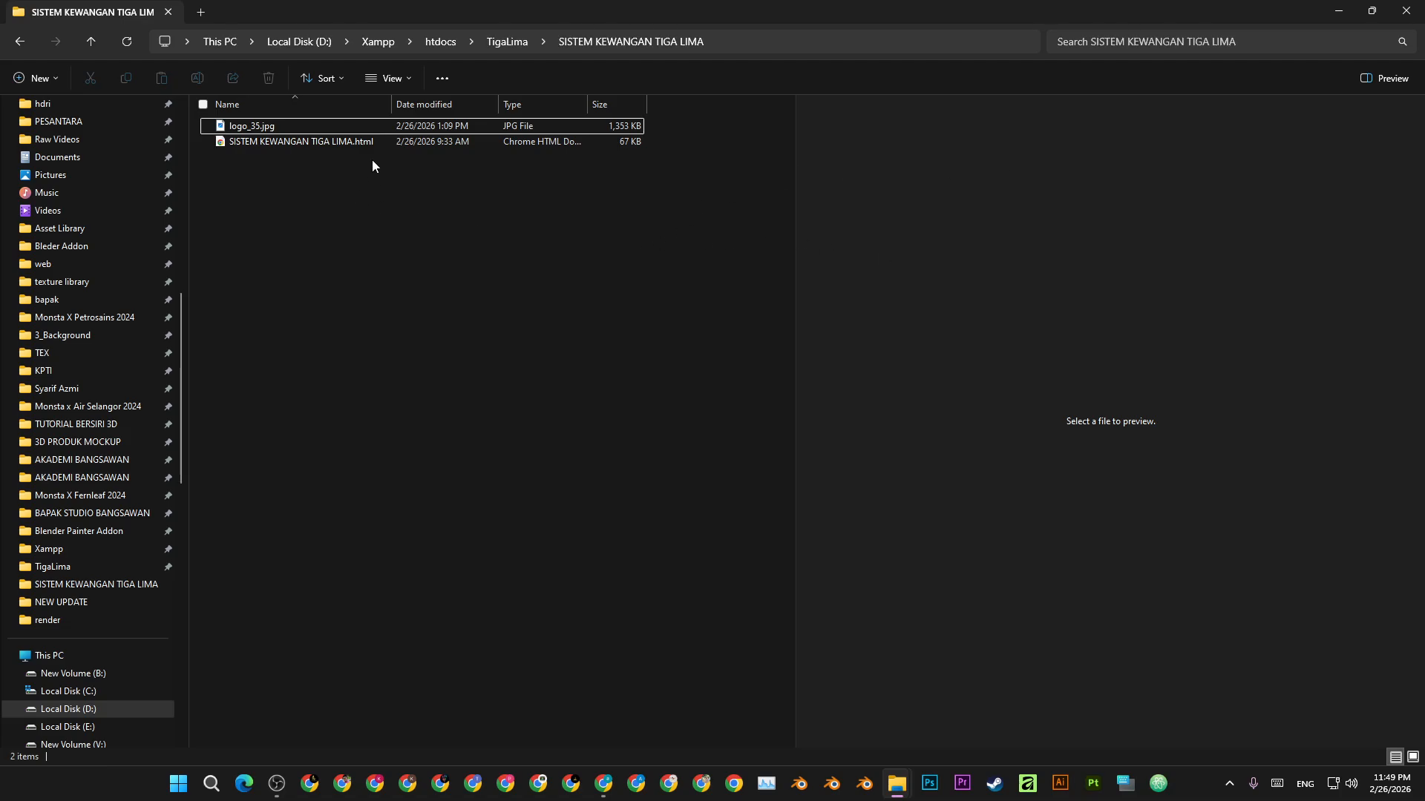
double_click(369, 145)
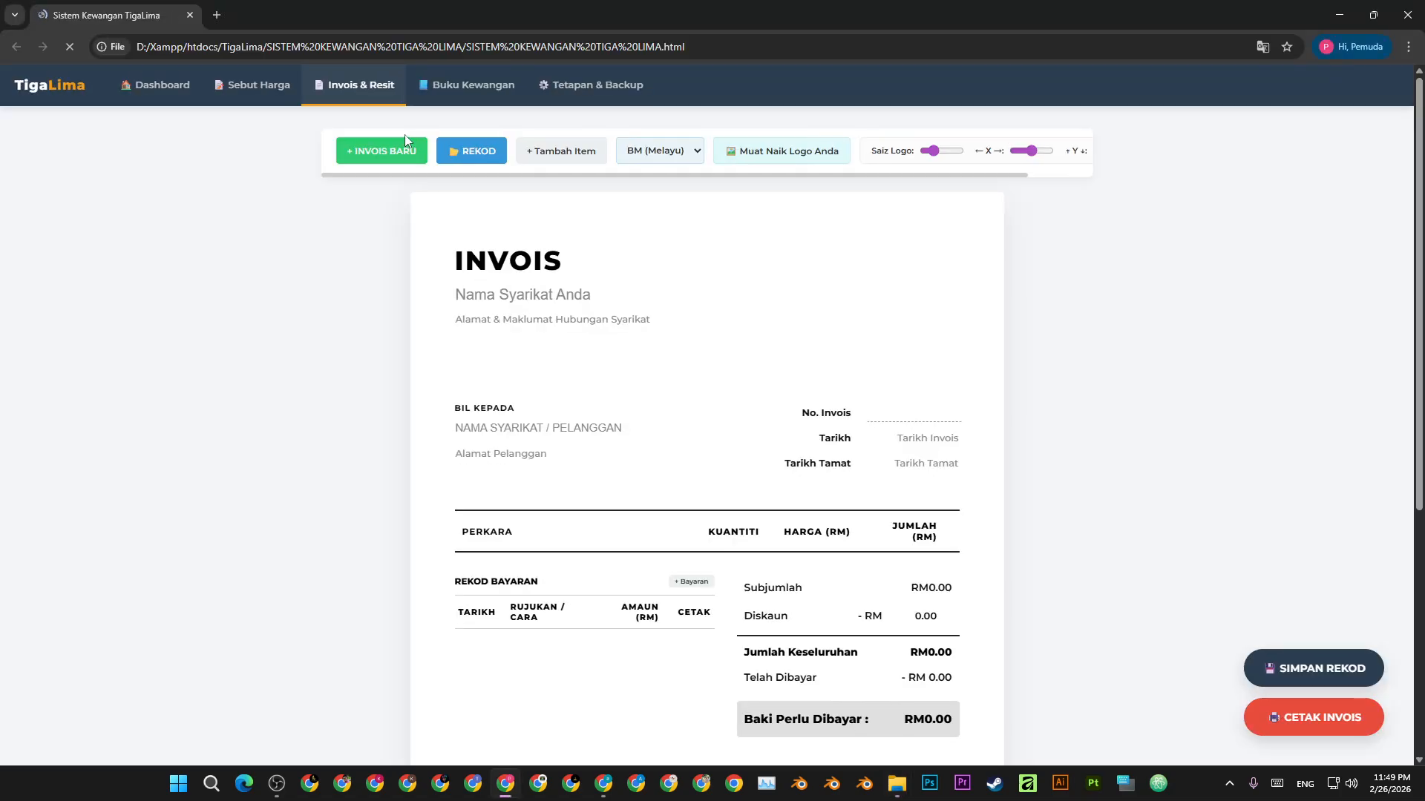
left_click(488, 152)
- Load saved invoice TL-PPX-2031 and replace its broken logo with logo_35.jpg
left_click(873, 243)
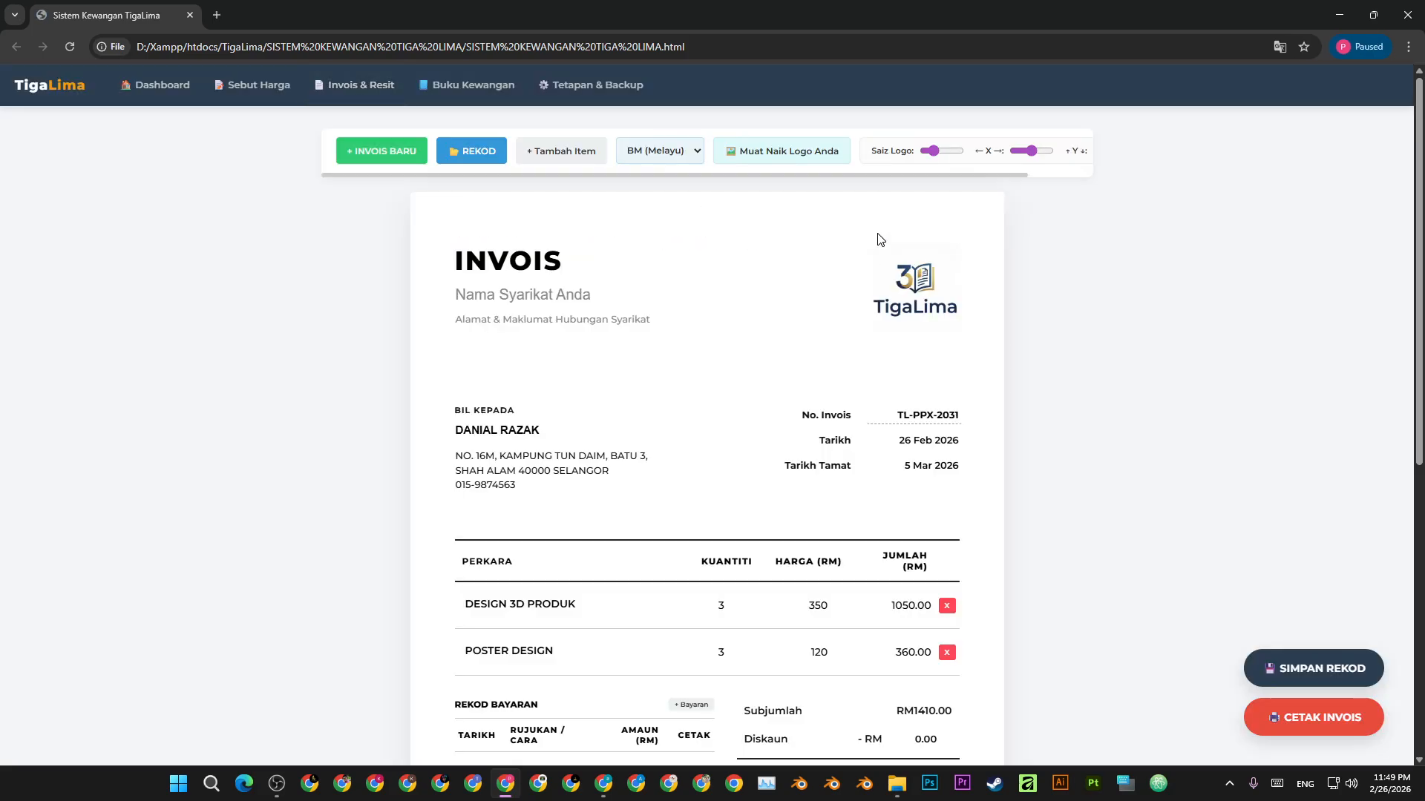
scroll(1032, 308, "down", 4)
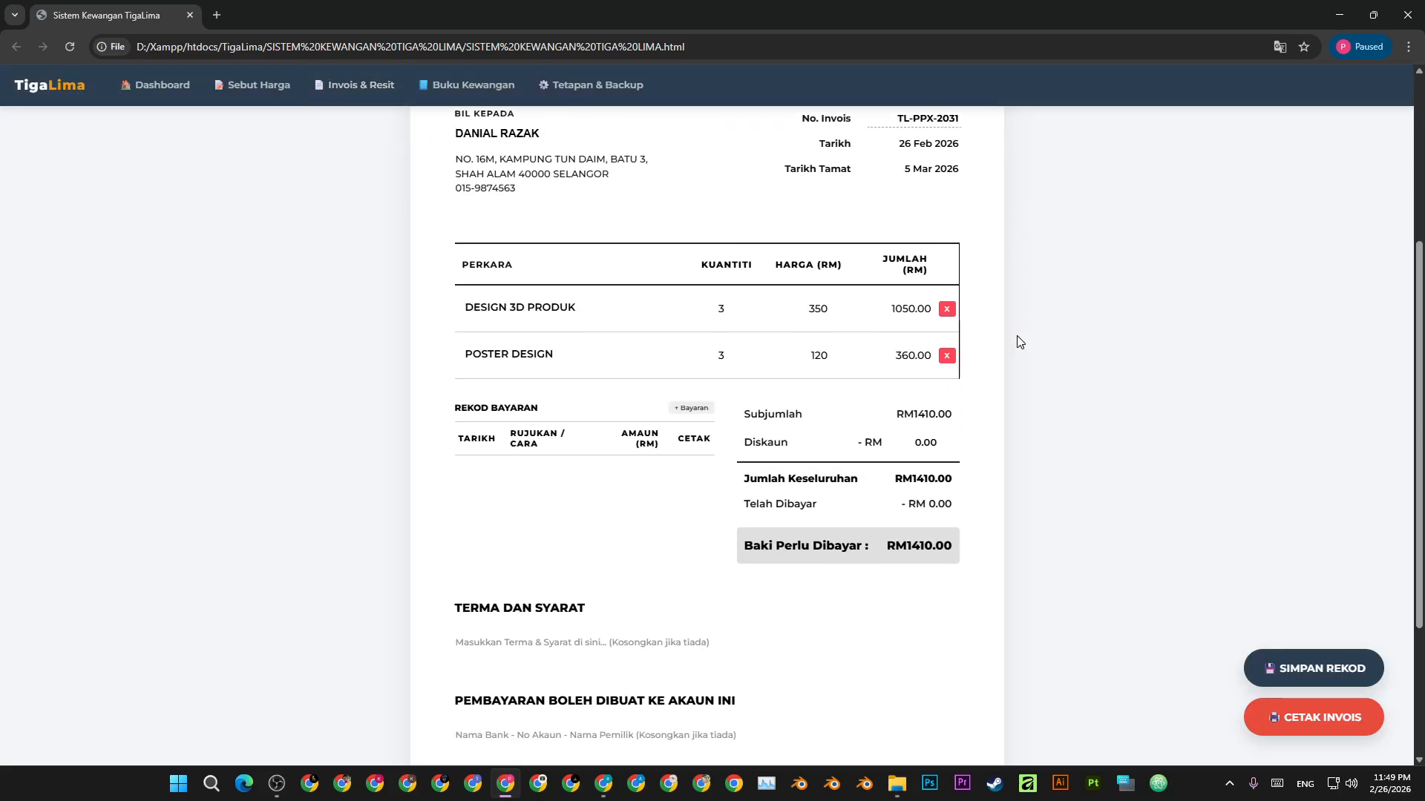
scroll(1019, 342, "up", 4)
left_click(649, 291)
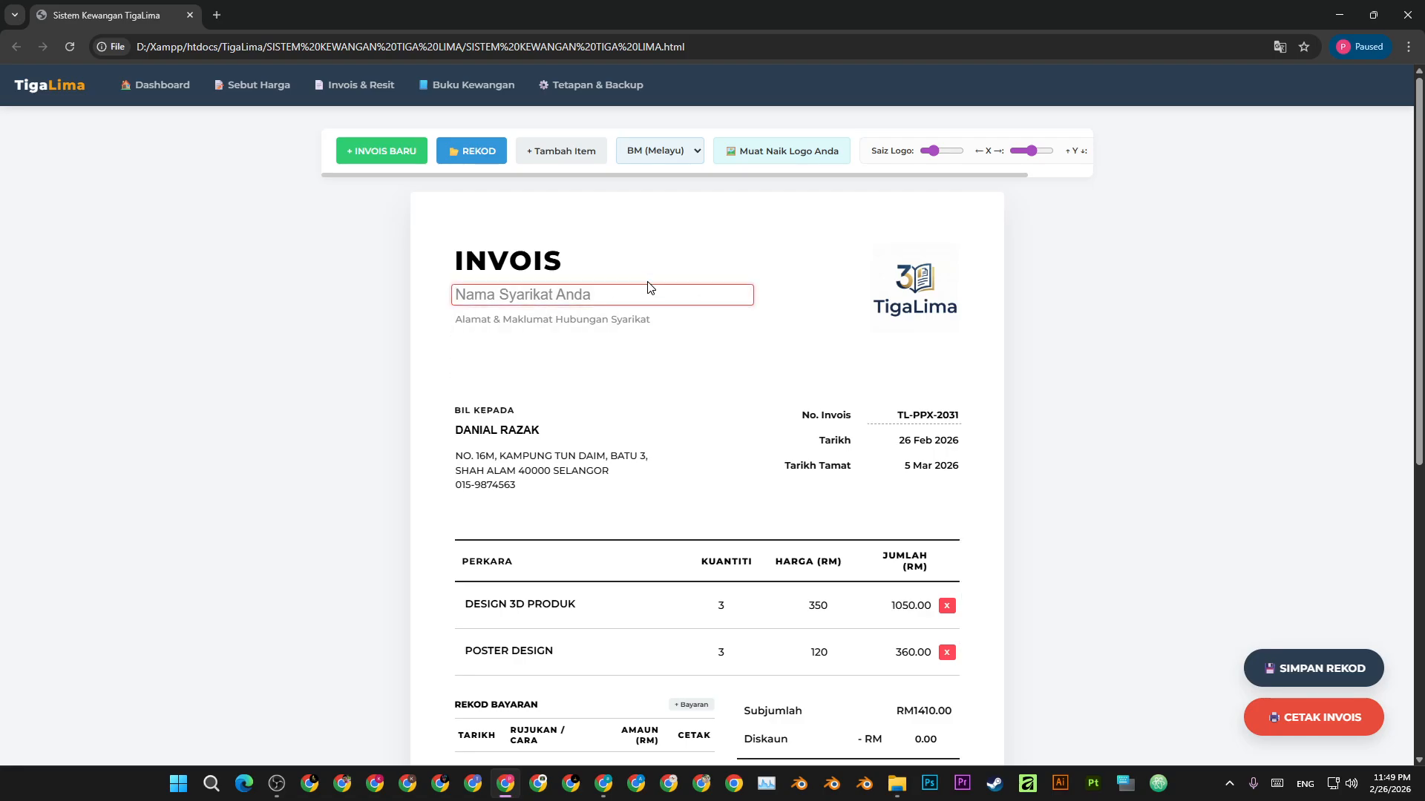
left_click(1193, 351)
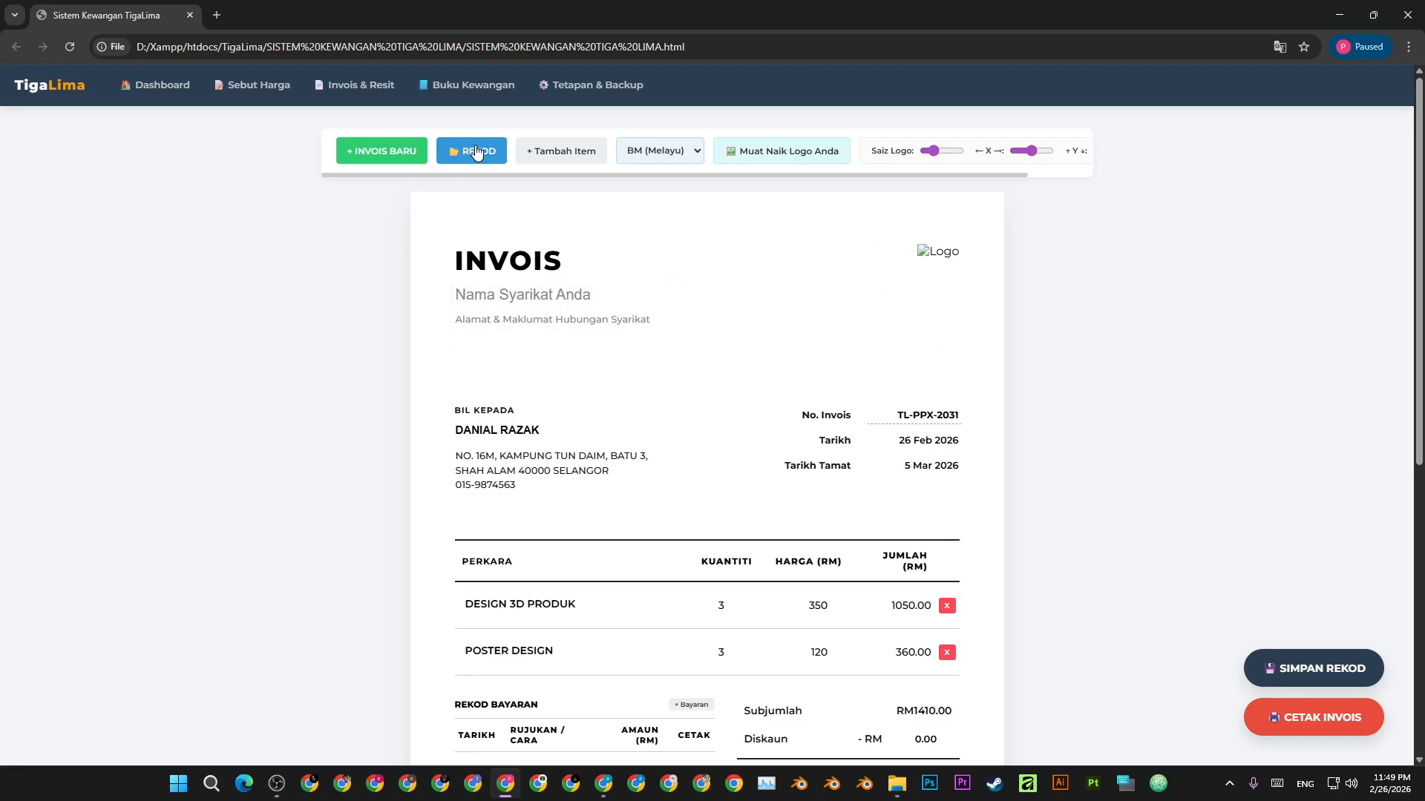
left_click(943, 254)
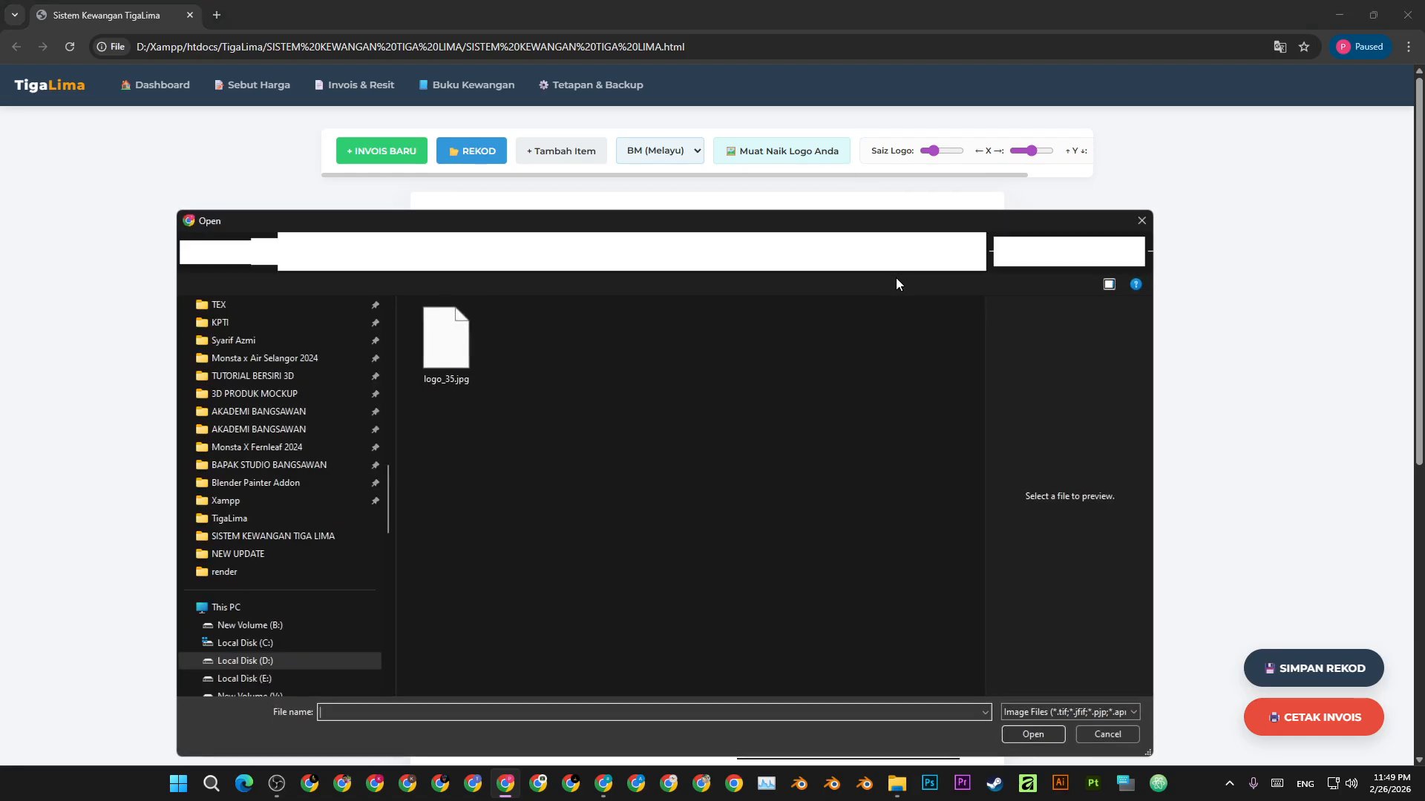
double_click(446, 337)
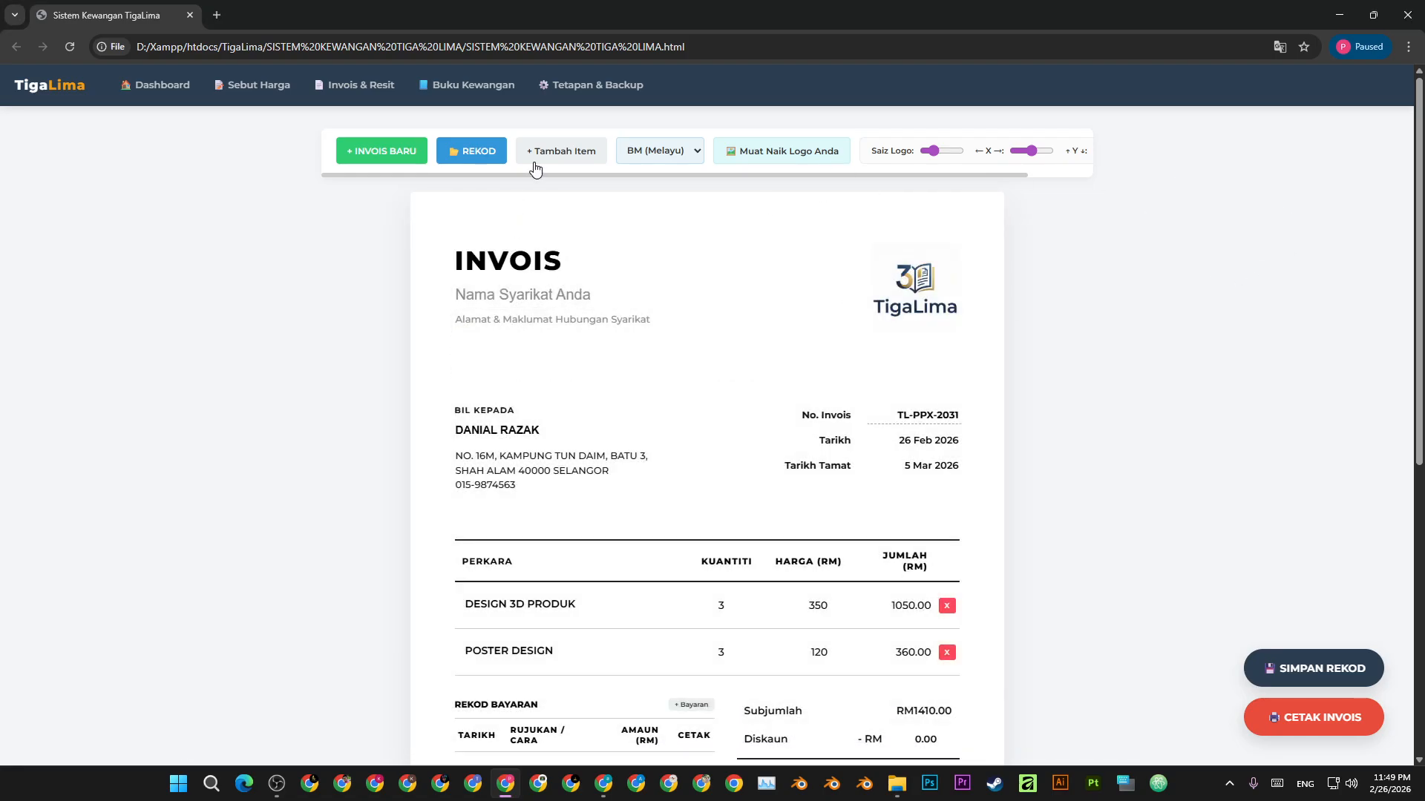
- Retype the company name as TIGA LIMA ENTERPRISE in the invoice header
left_click(520, 295)
type("T")
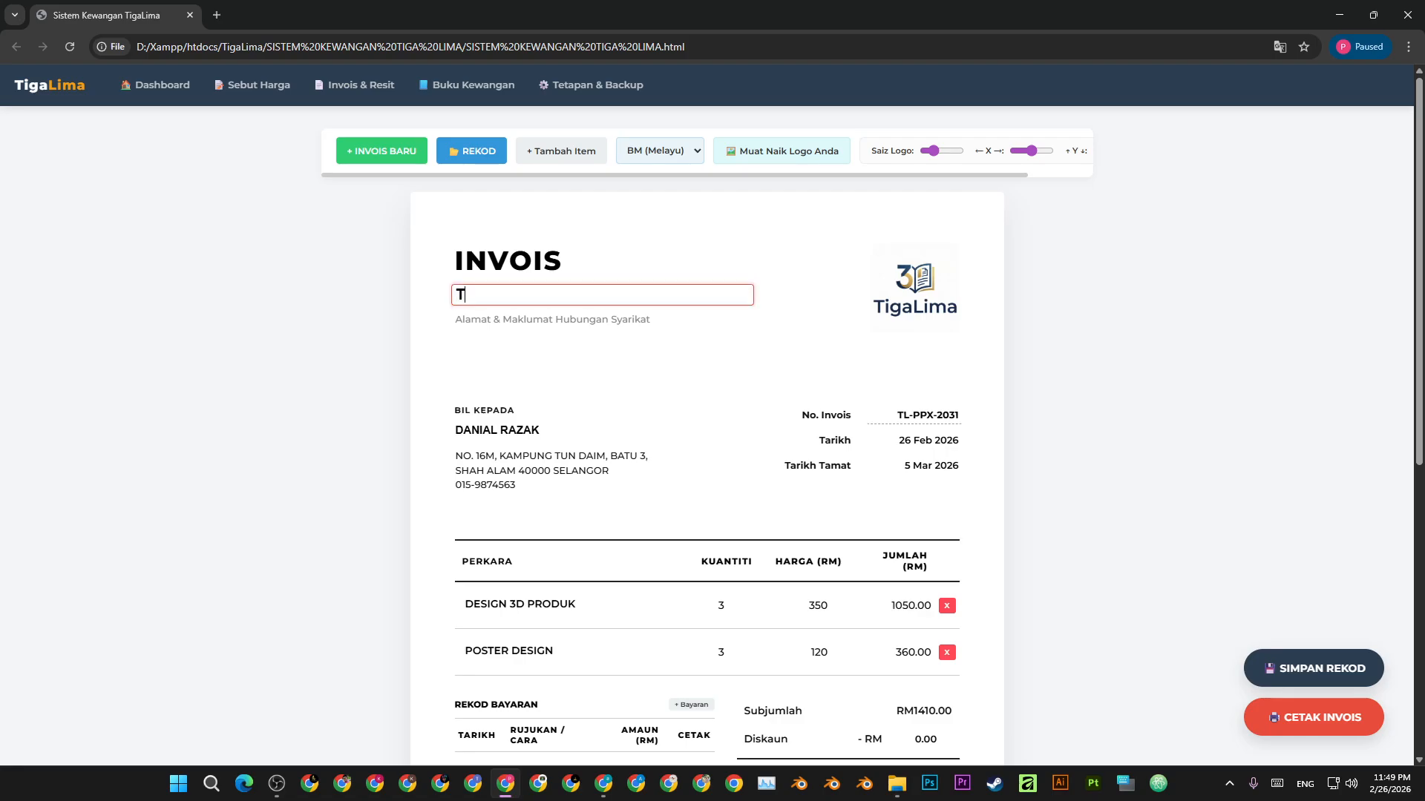
type("IGA LIMA ENTERPRISE")
key("Tab")
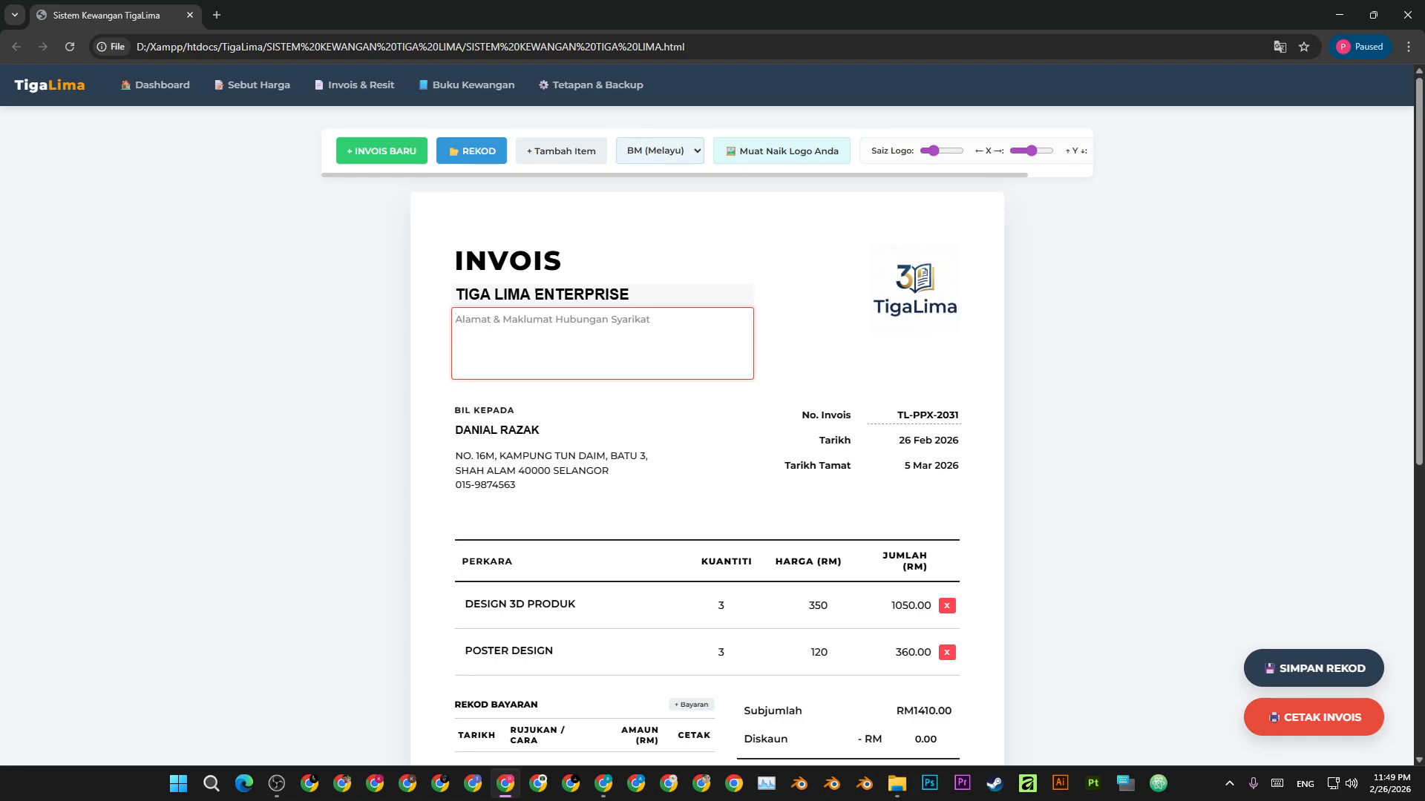
left_click(1234, 339)
scroll(553, 386, "down", 5)
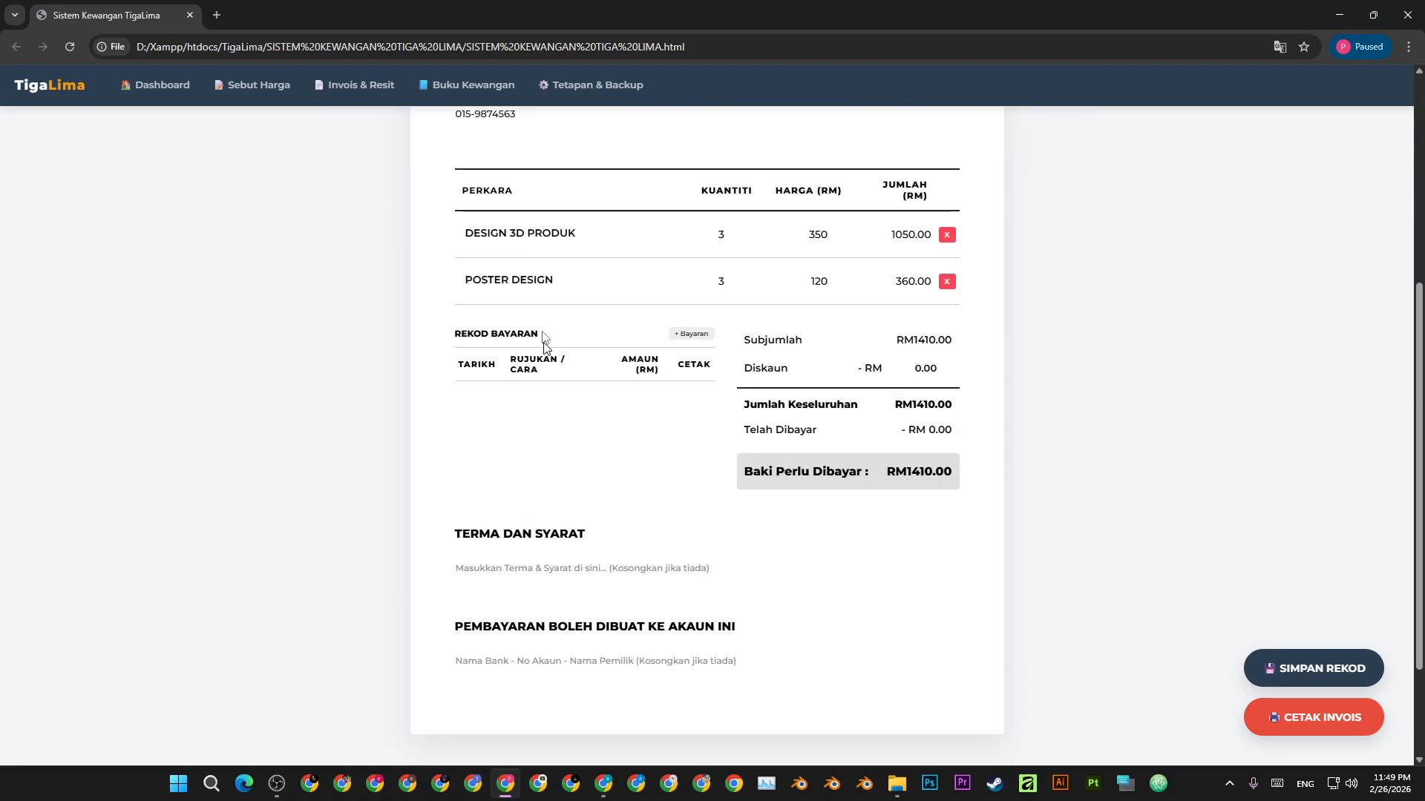
scroll(544, 342, "up", 3)
scroll(716, 564, "down", 1)
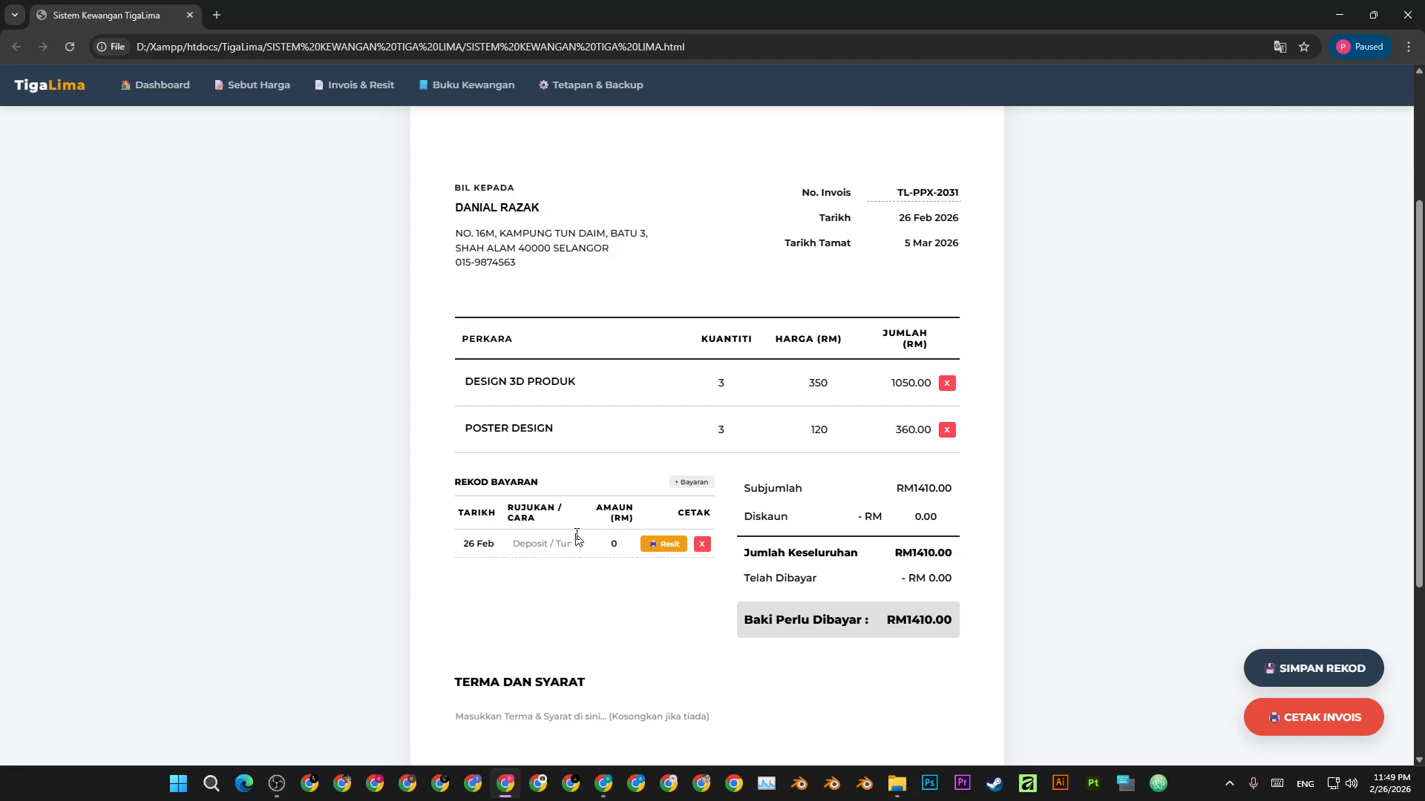
- Record an 800 DEPOSIT payment in the payment row
left_click(549, 544)
type("DEPOSIT")
key("Tab")
type("800")
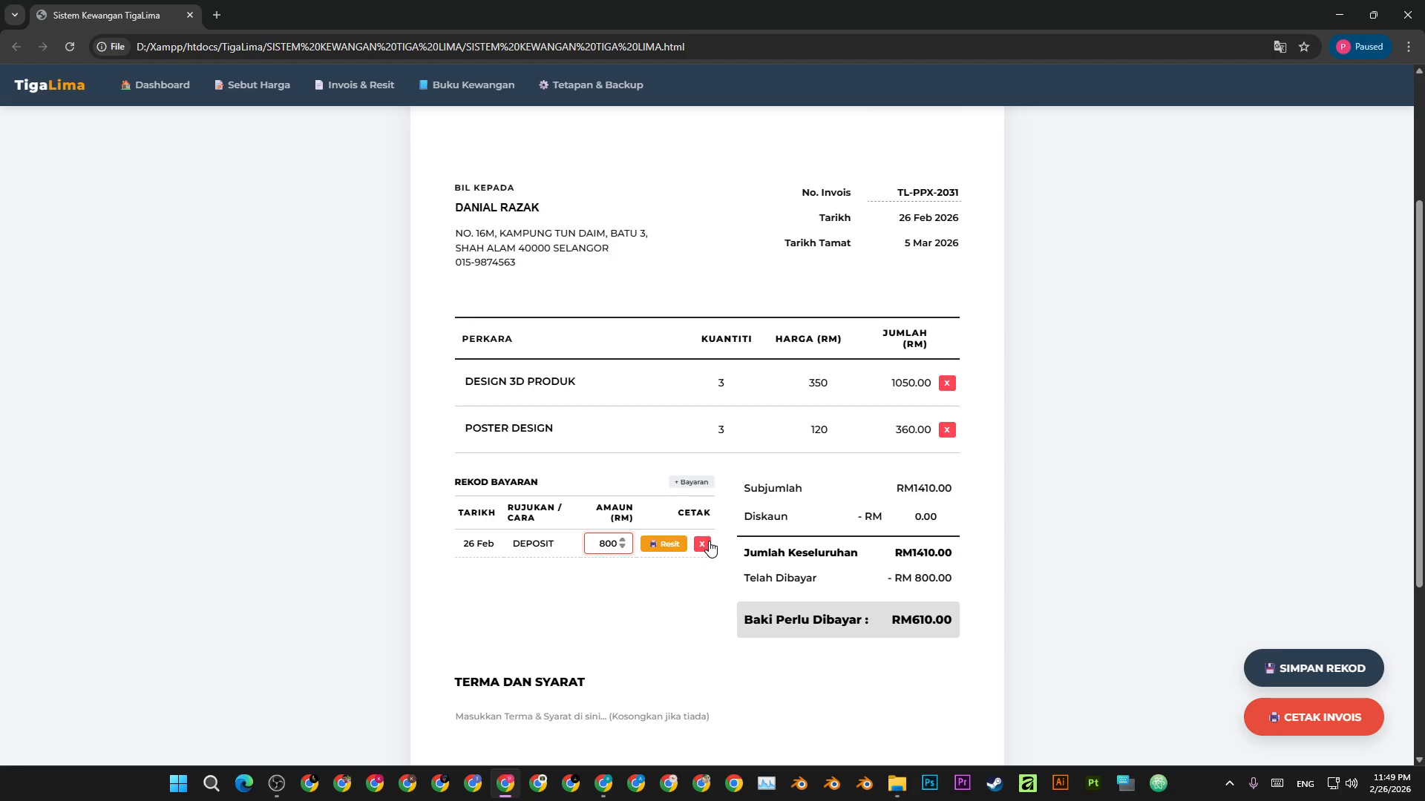
- Preview the deposit's official receipt without printing, then save the invoice record
left_click(678, 550)
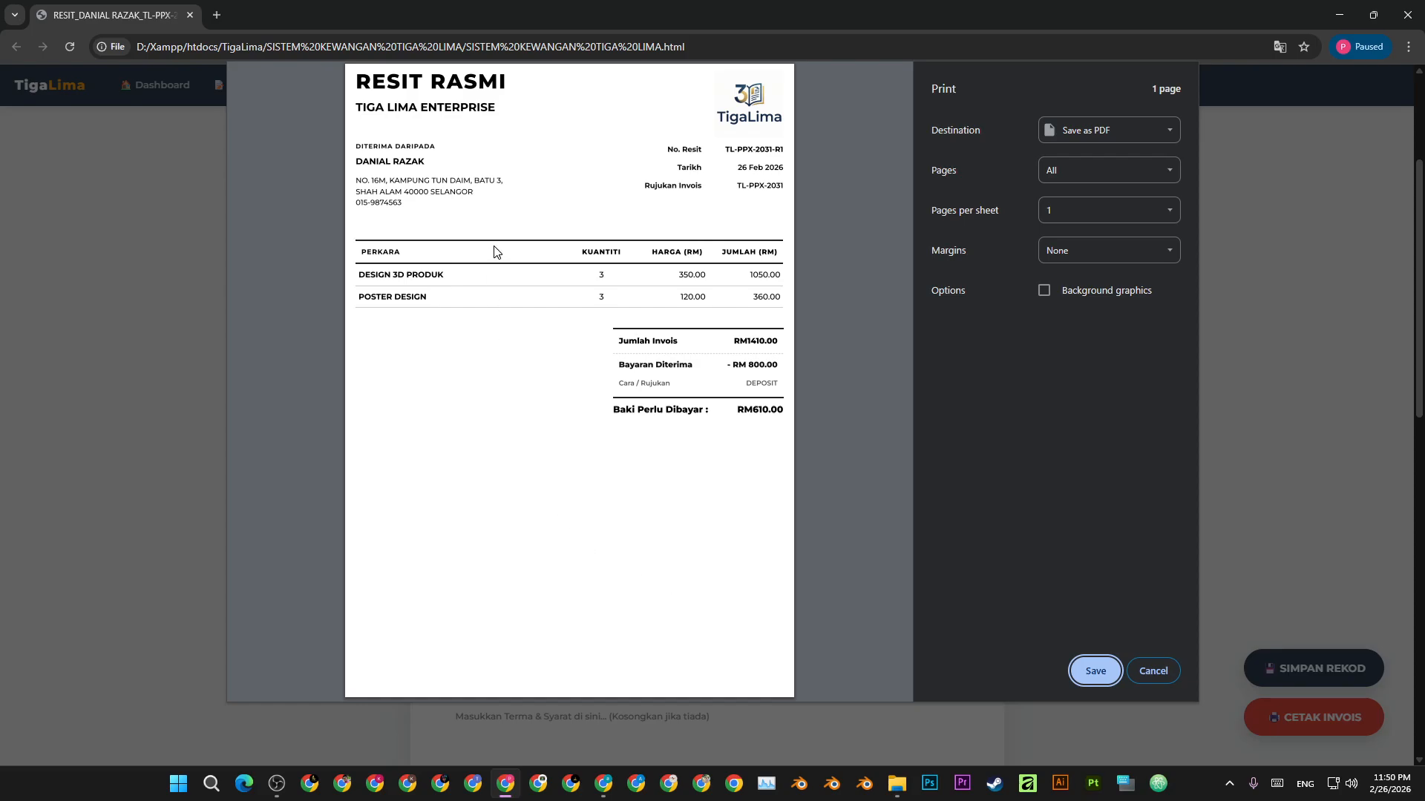
left_click(1153, 671)
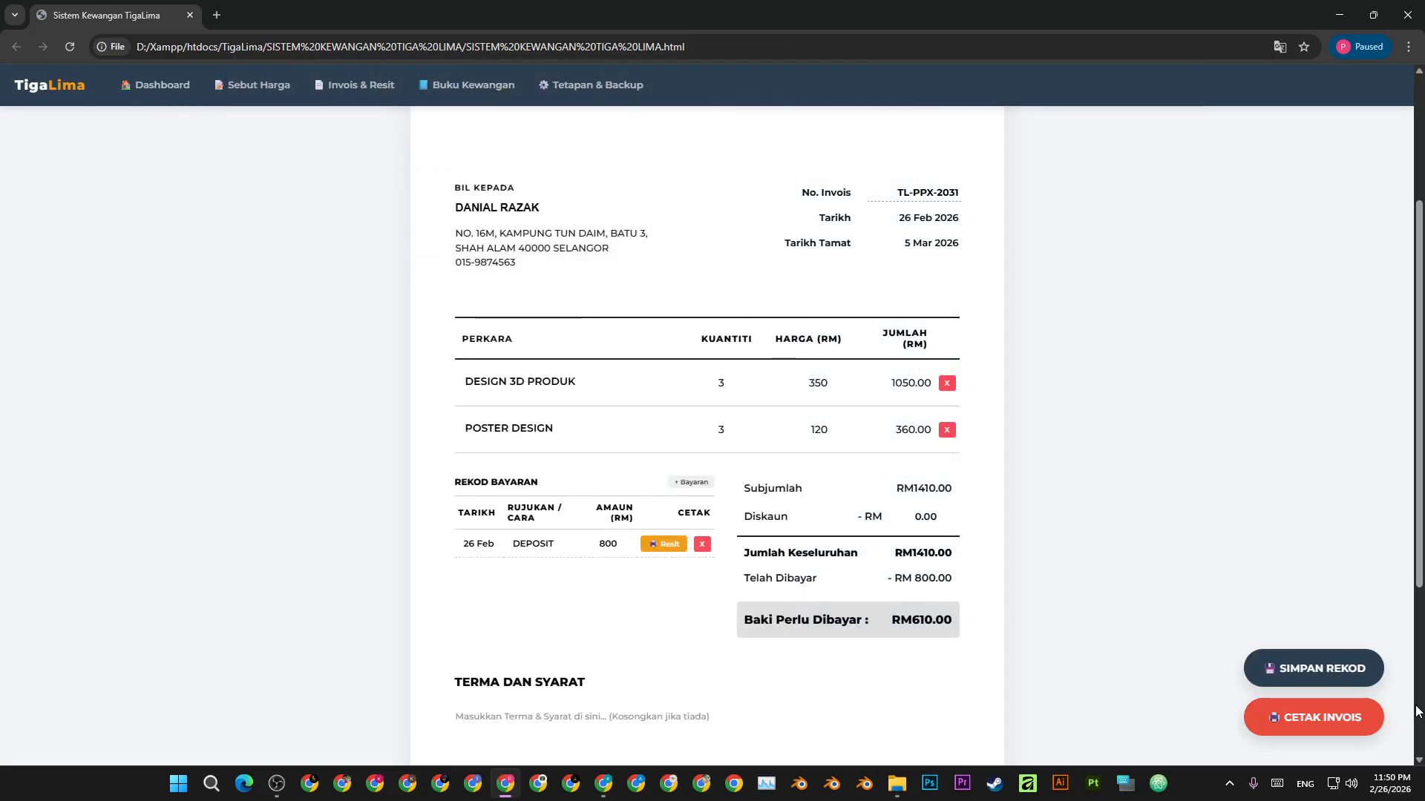
left_click(1314, 667)
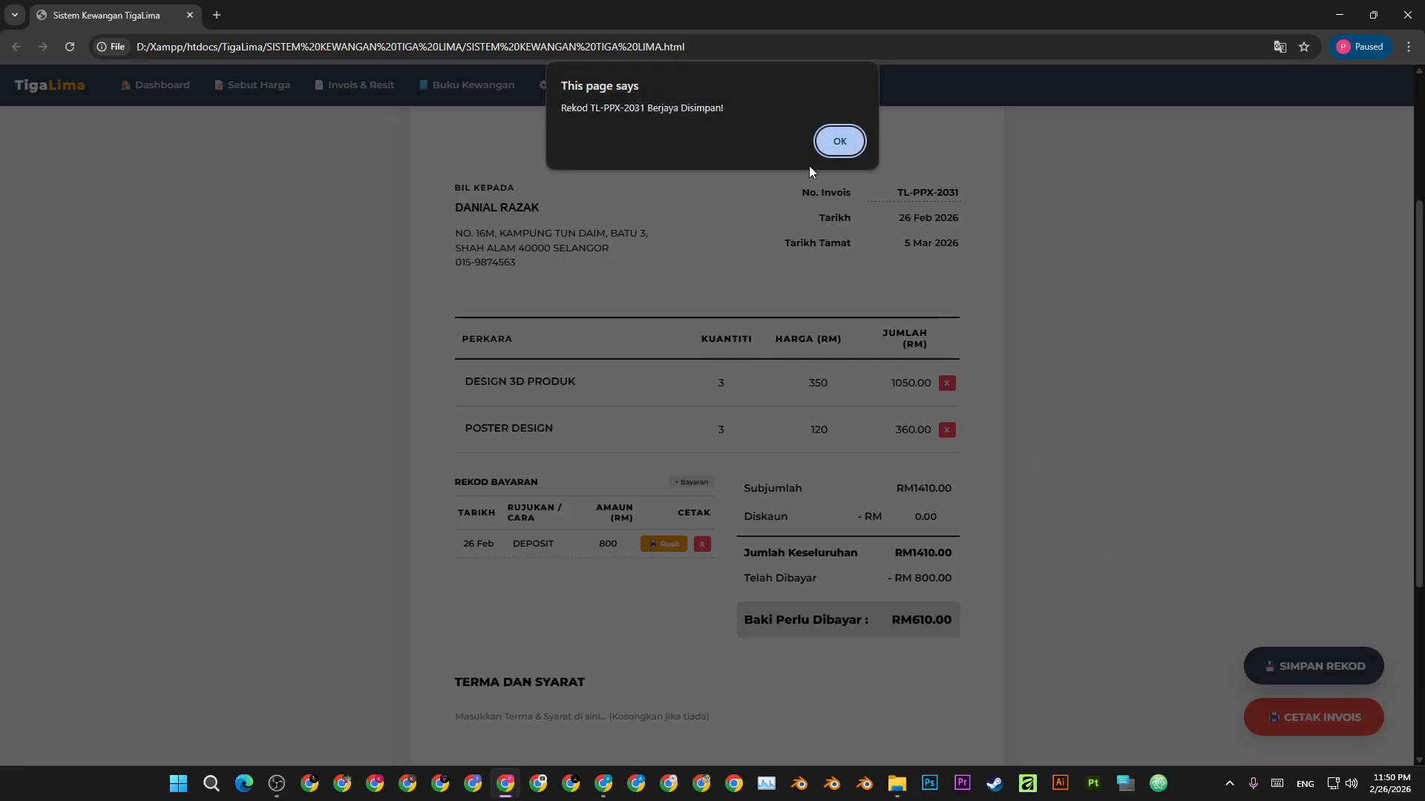
- Dismiss the save alert and preview the invoice with the RM 800.00 deposit and RM610.00 due
left_click(841, 143)
left_click(1317, 717)
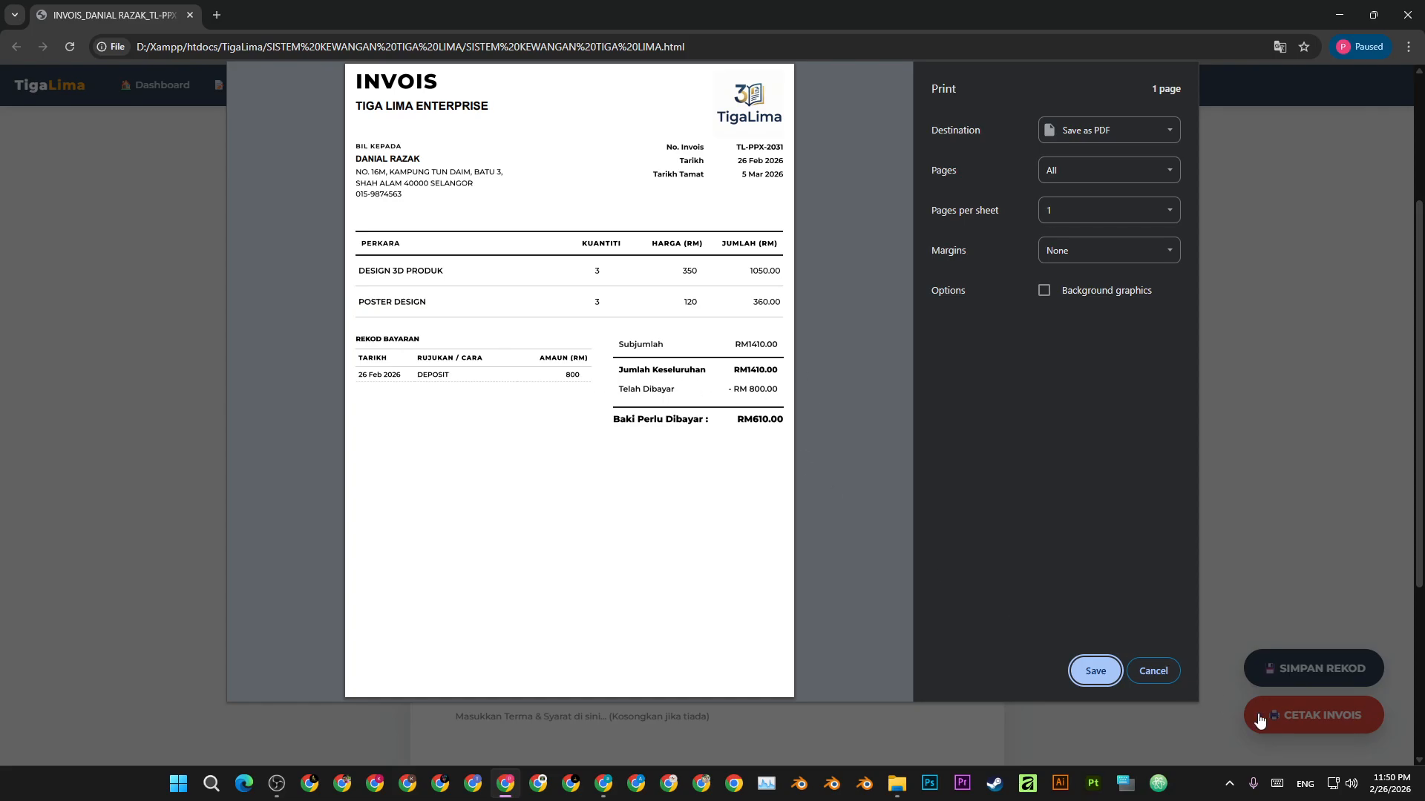
left_click(1153, 671)
scroll(653, 490, "down", 3)
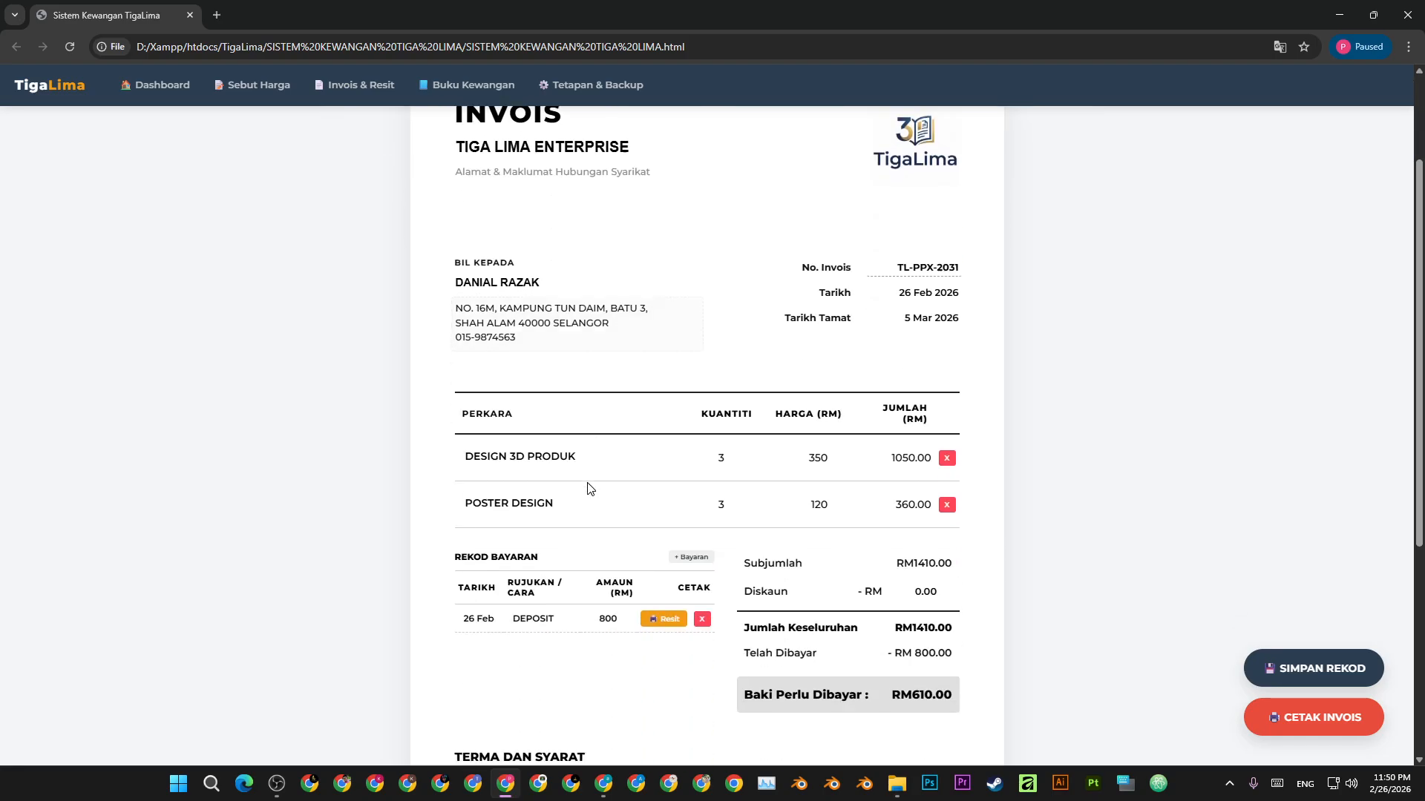
- Enter the company address ending '75450 AYER KEROH, MELAKA' under TIGA LIMA ENTERPRISE and save the record
scroll(554, 449, "up", 4)
left_click(553, 319)
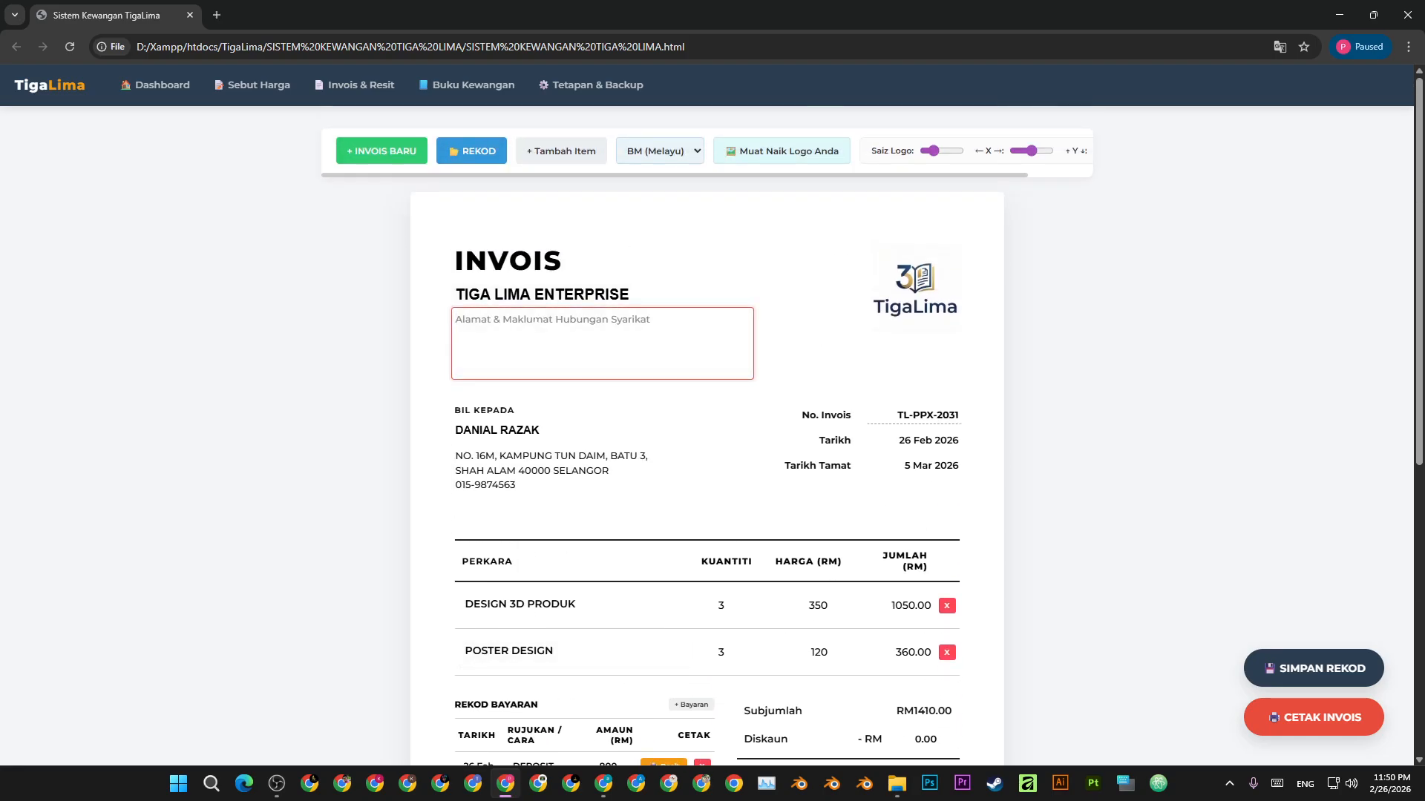
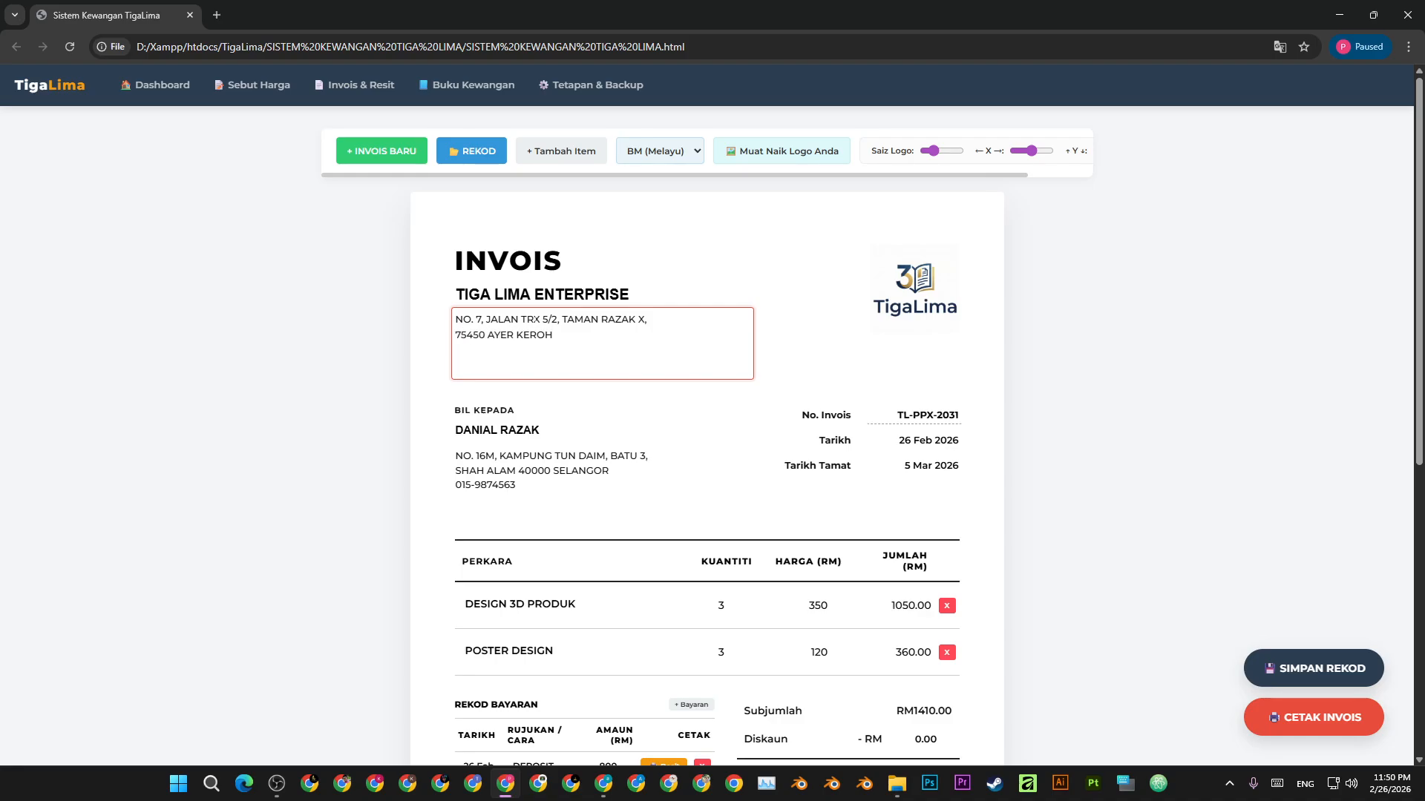
left_click(1048, 364)
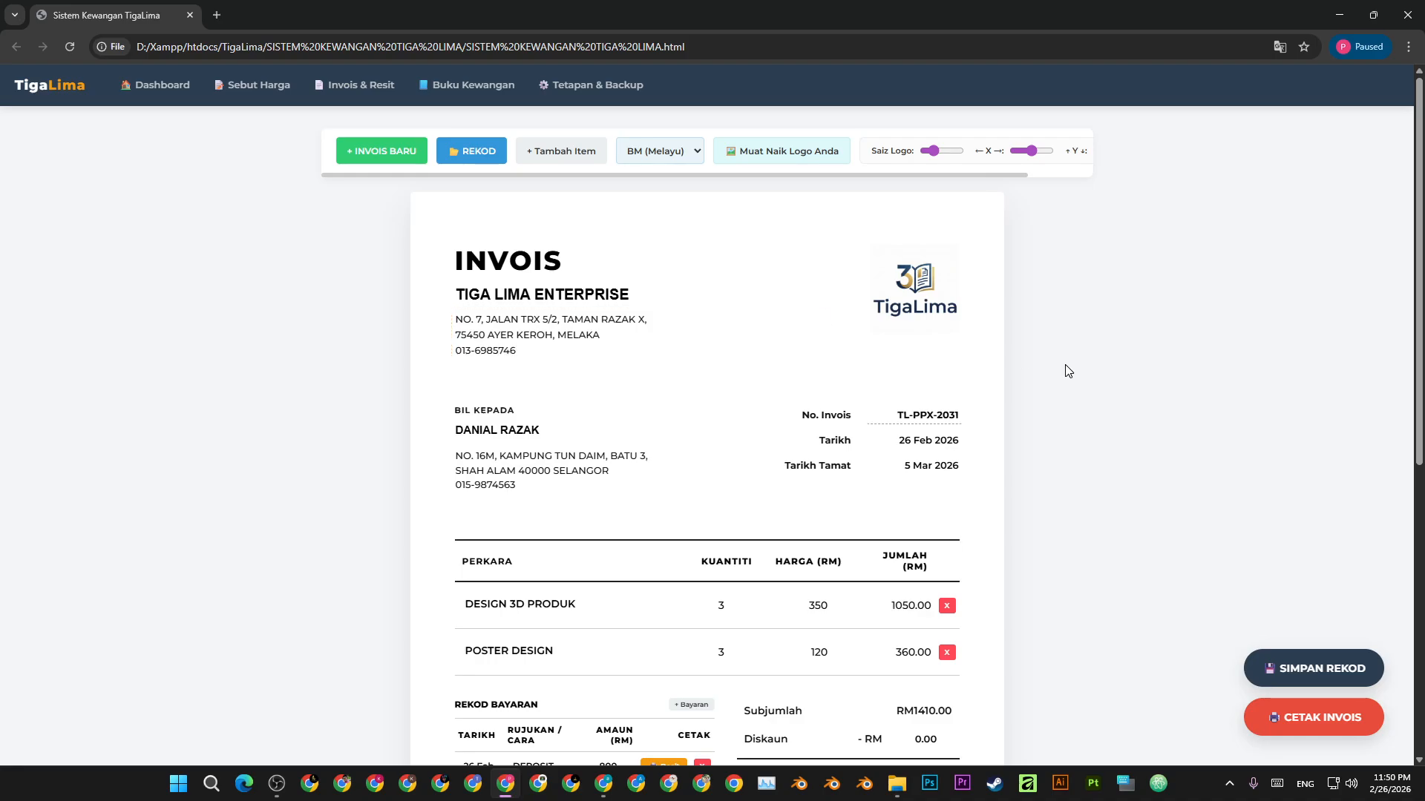
left_click(1319, 668)
left_click(840, 142)
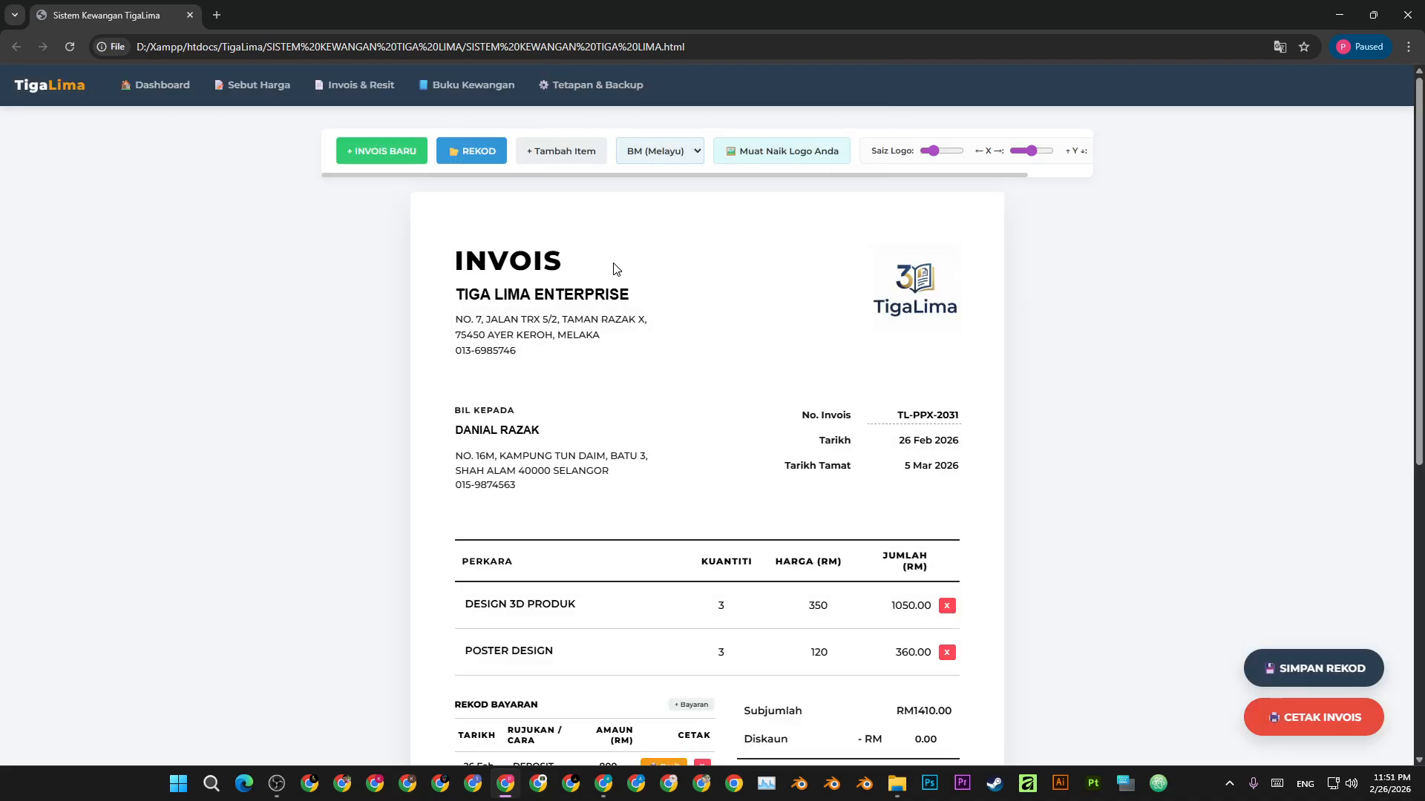
- Add a second payment row: FULL PAYMENT of 610, bringing the balance to RM0.00
scroll(849, 257, "down", 3)
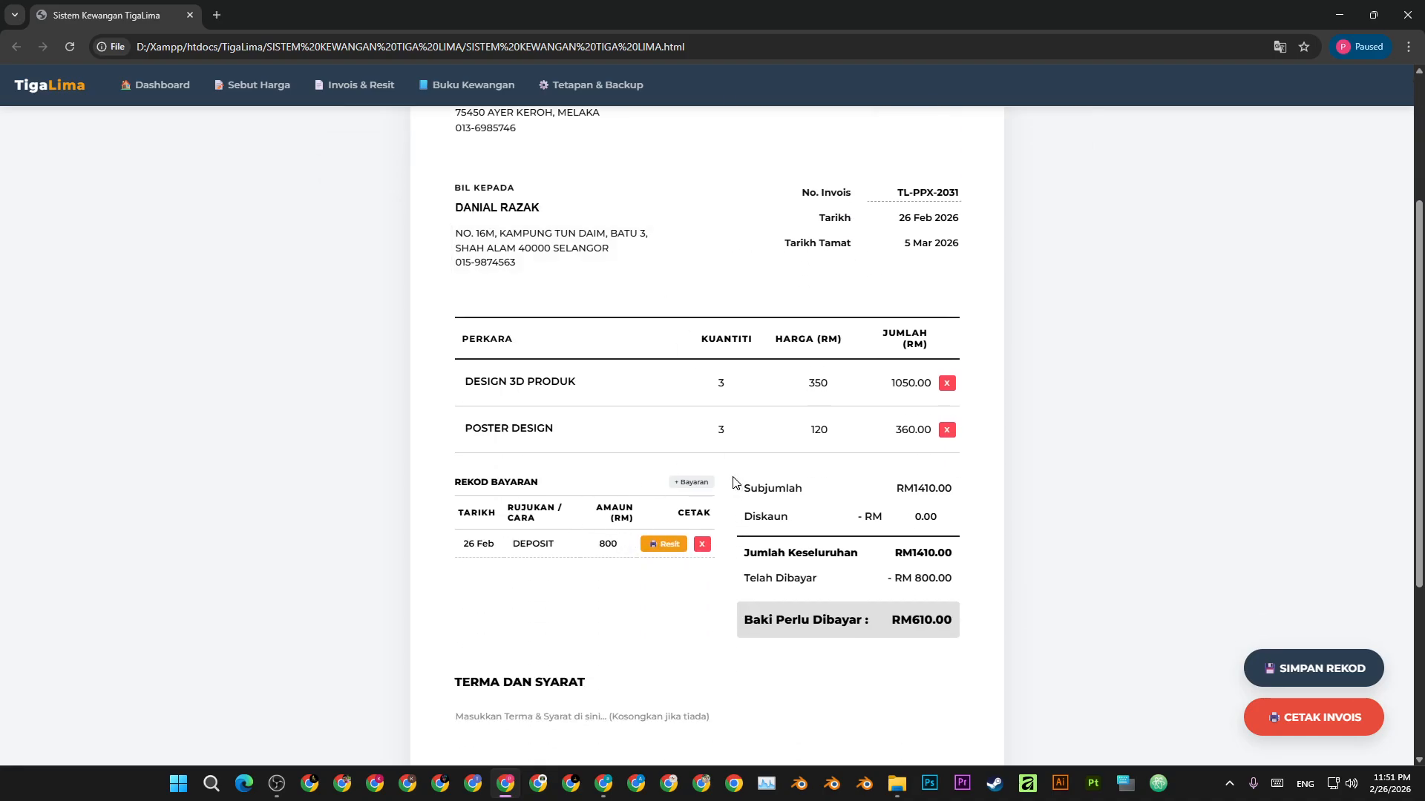
left_click(684, 485)
left_click(532, 570)
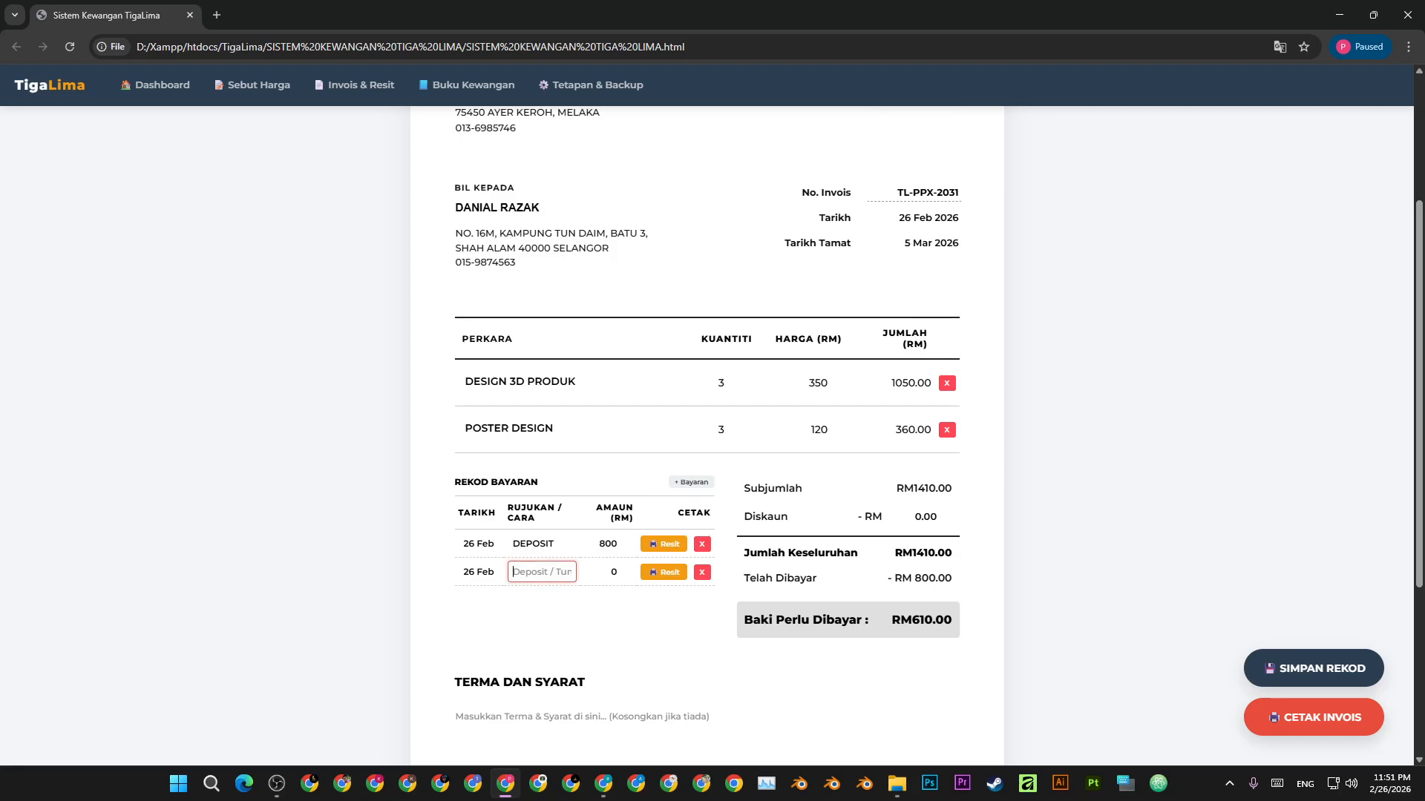
type("6")
key("BackSpace")
type("FULL PAYMENT")
key("Tab")
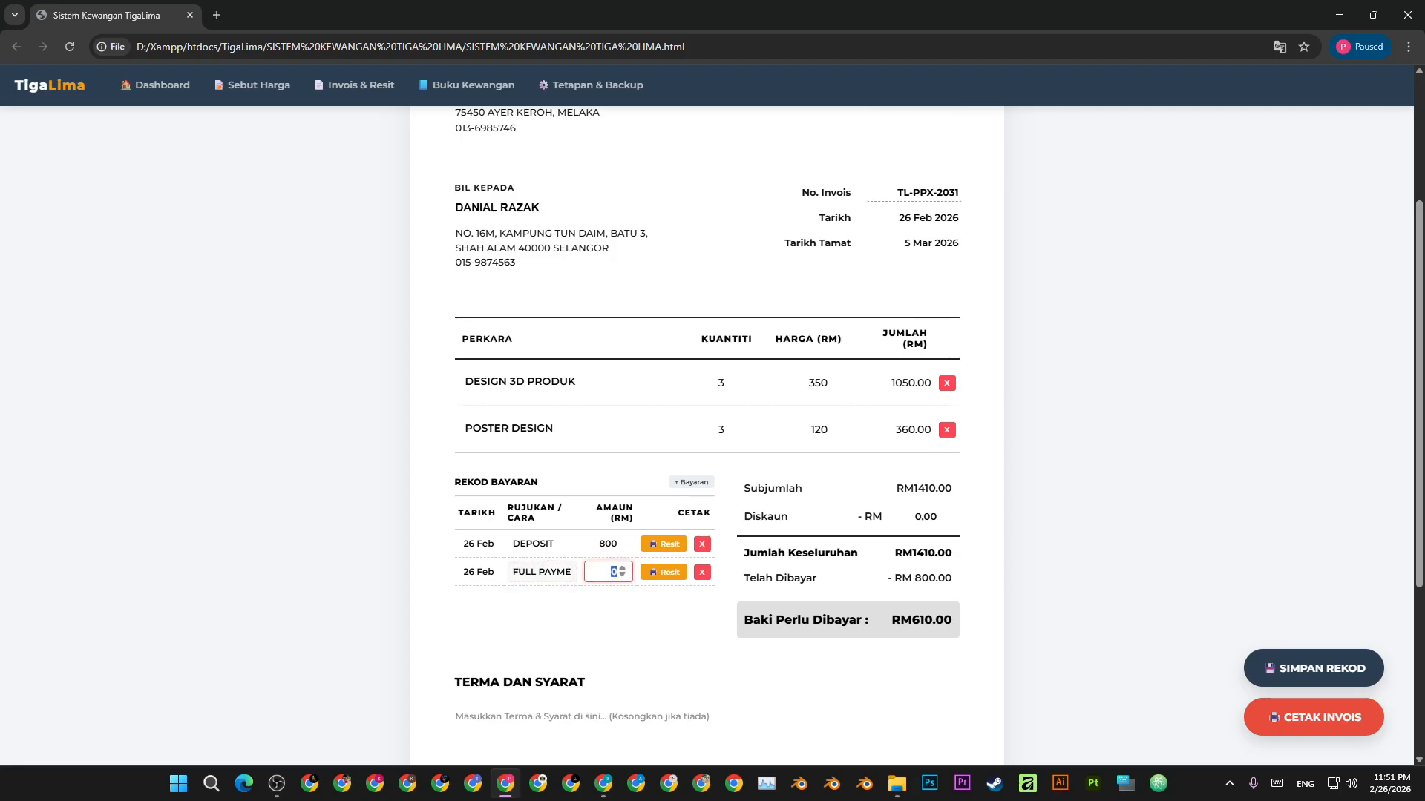
type("610")
left_click(1121, 526)
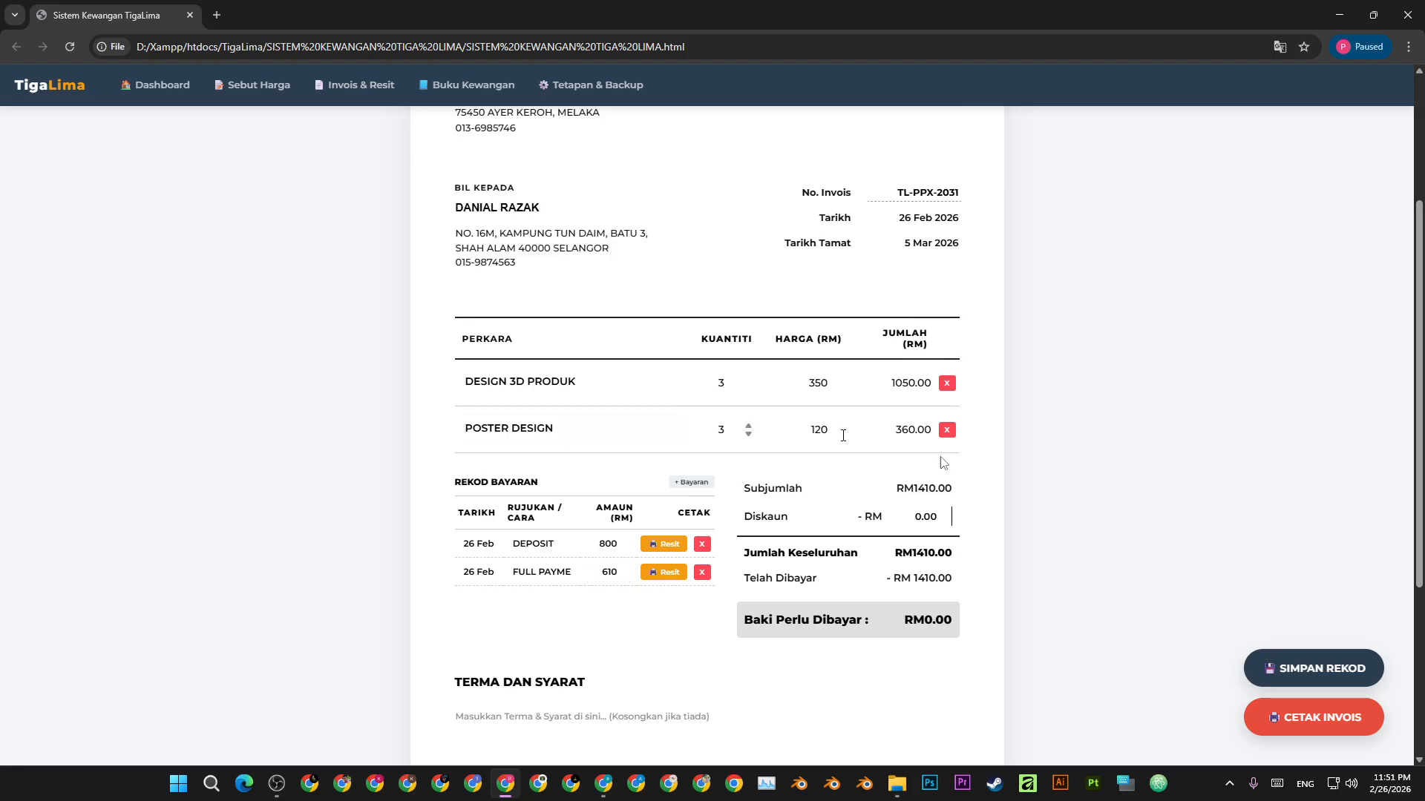
- Save the invoice record and bring up receipt TL-PPX-2031-R2 for the full payment
left_click(1306, 668)
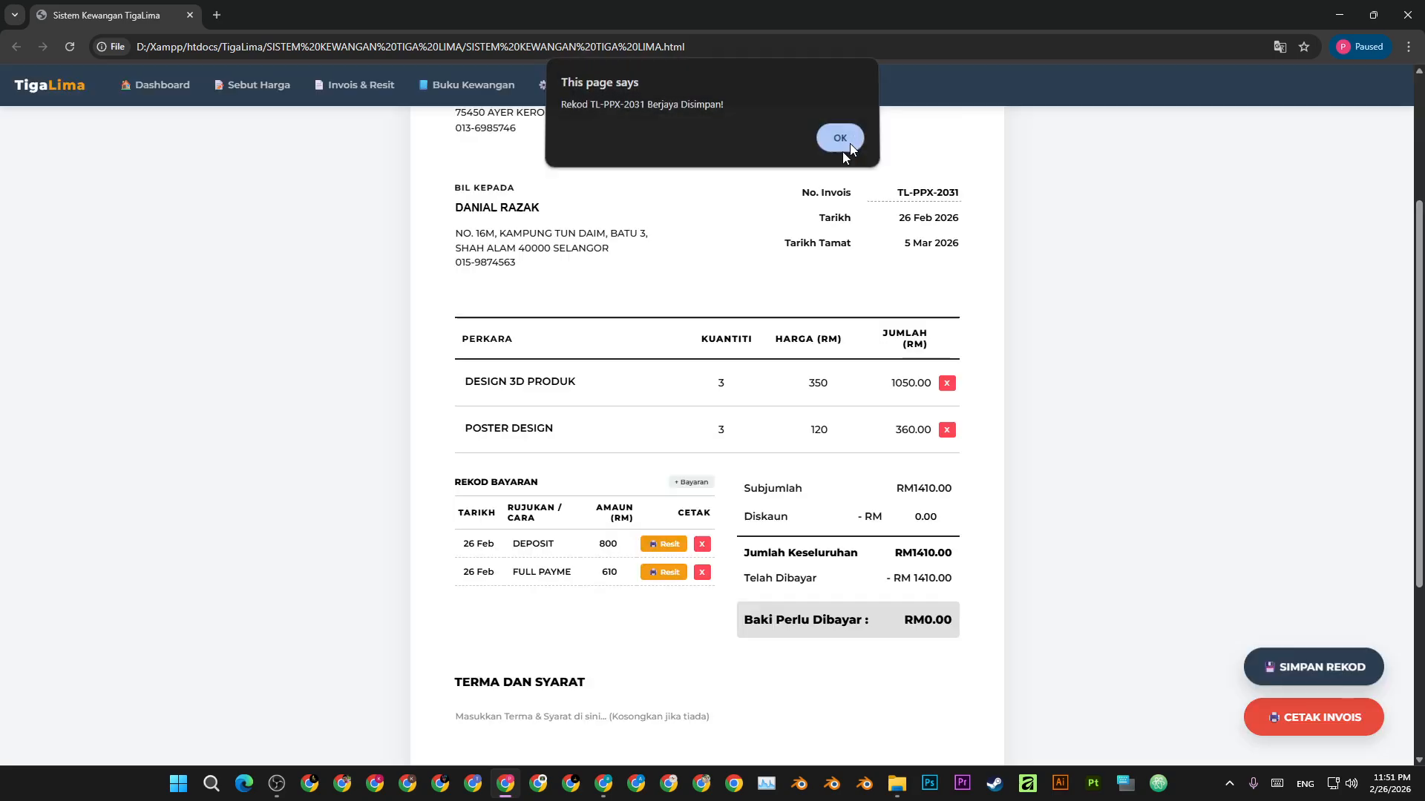
left_click(841, 141)
left_click(666, 573)
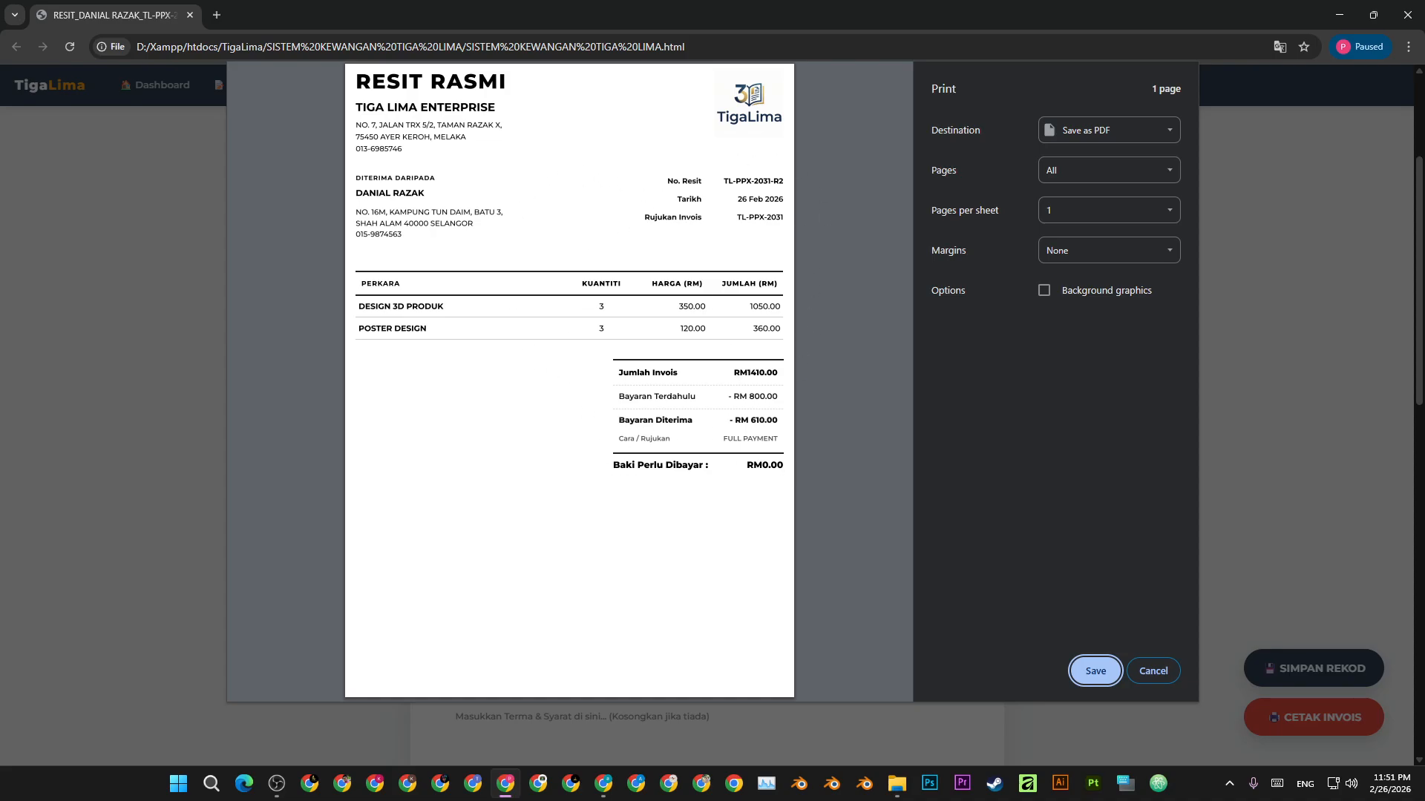
- Close the receipt preview, then preview the invoice showing both payments and RM0.00 due, and cancel
left_click(1155, 672)
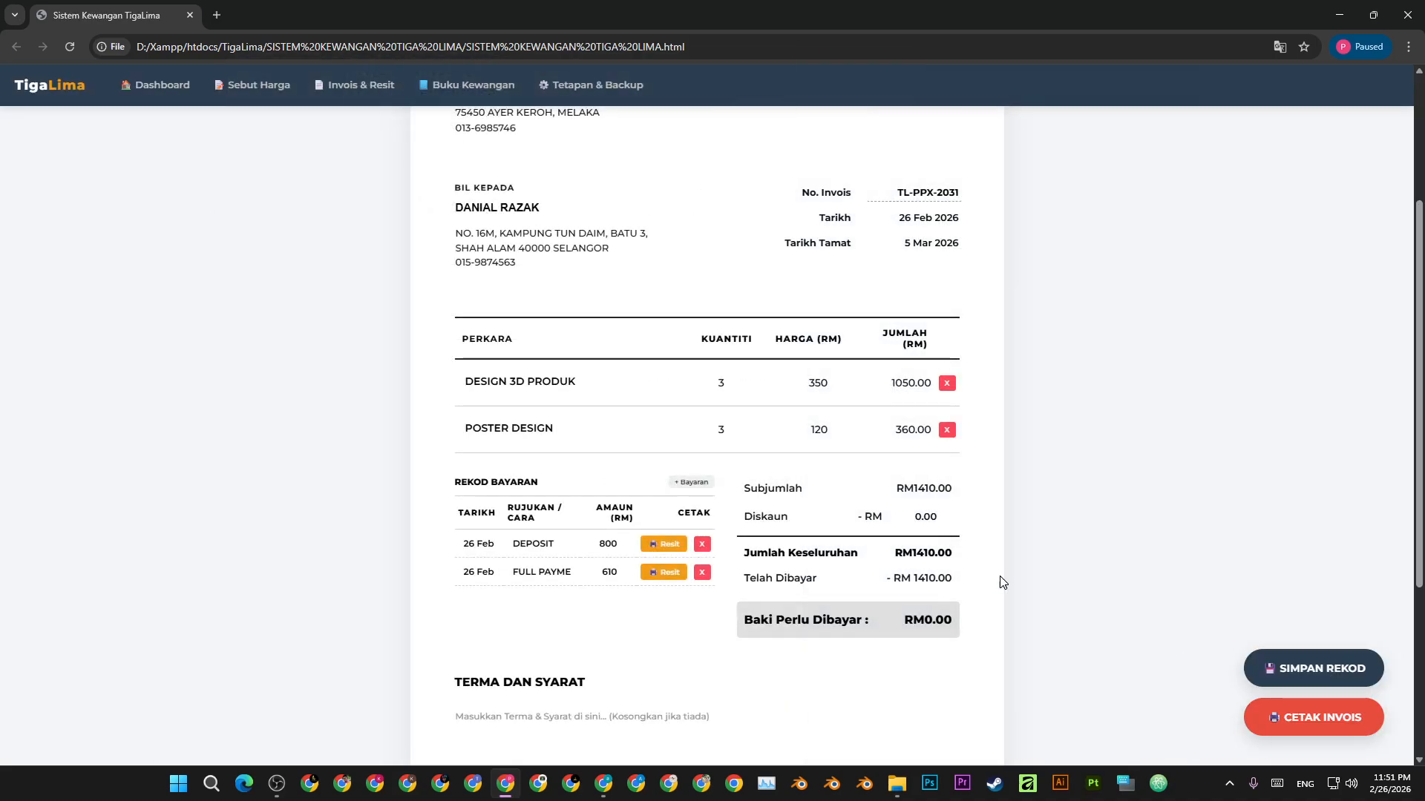
left_click(1327, 715)
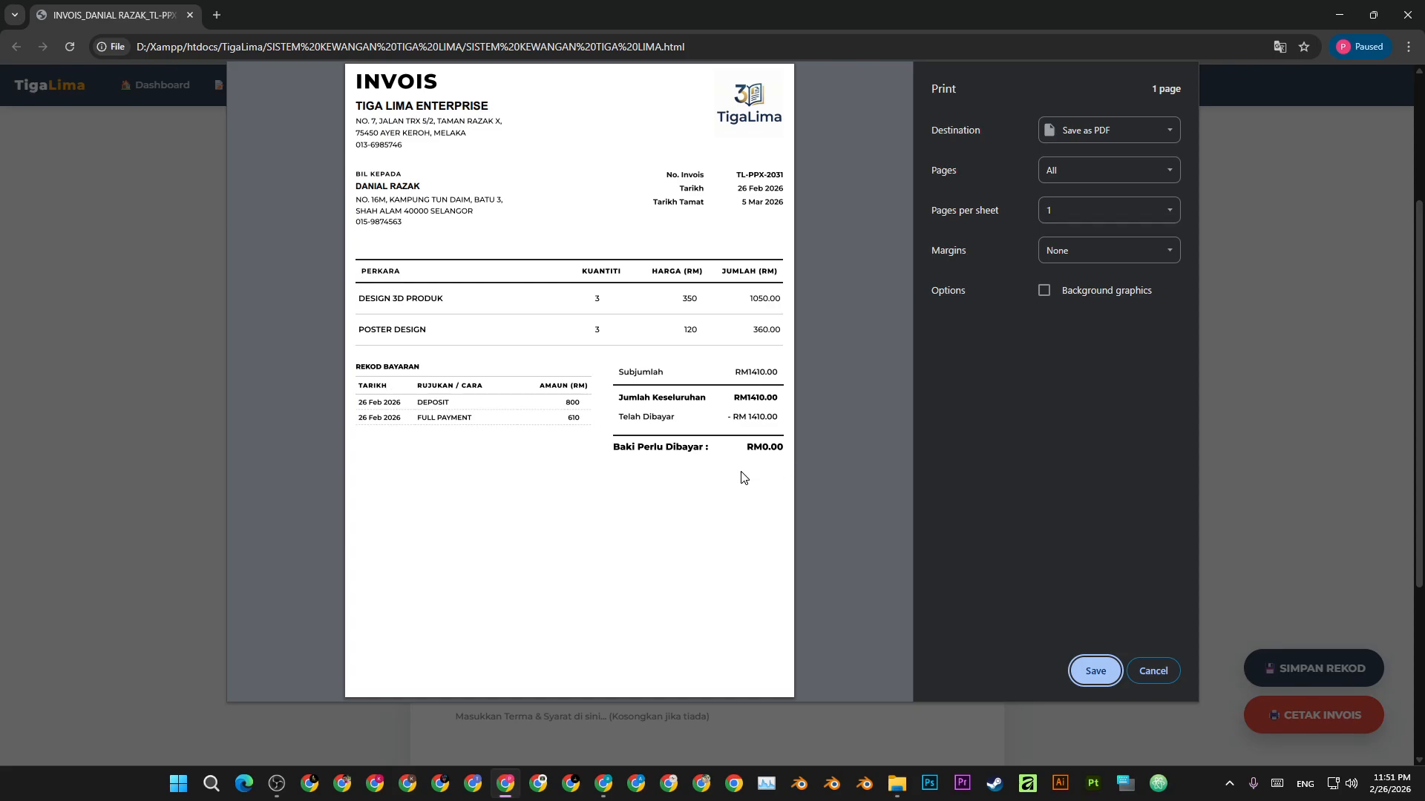
left_click(1145, 674)
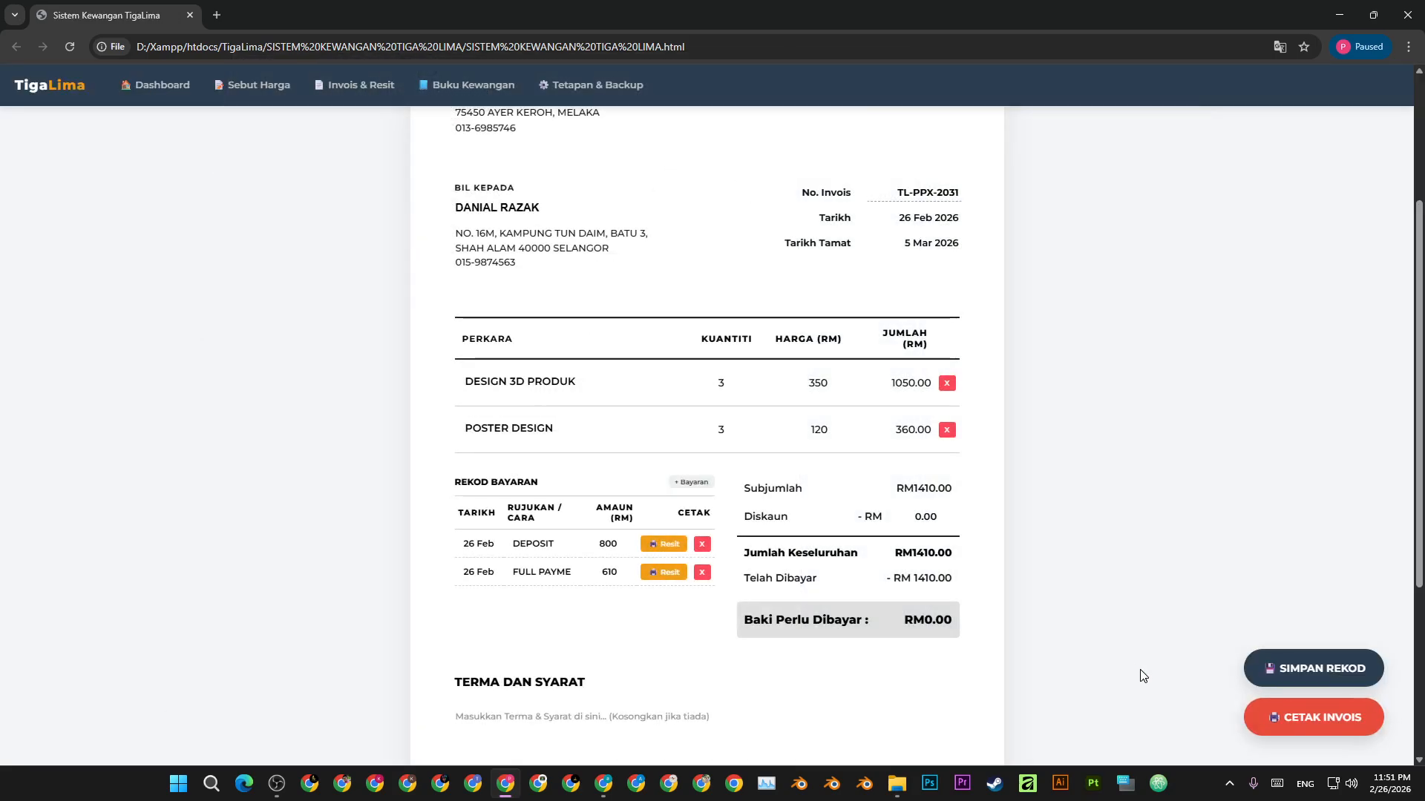
scroll(1066, 515, "down", 4)
scroll(1056, 522, "up", 7)
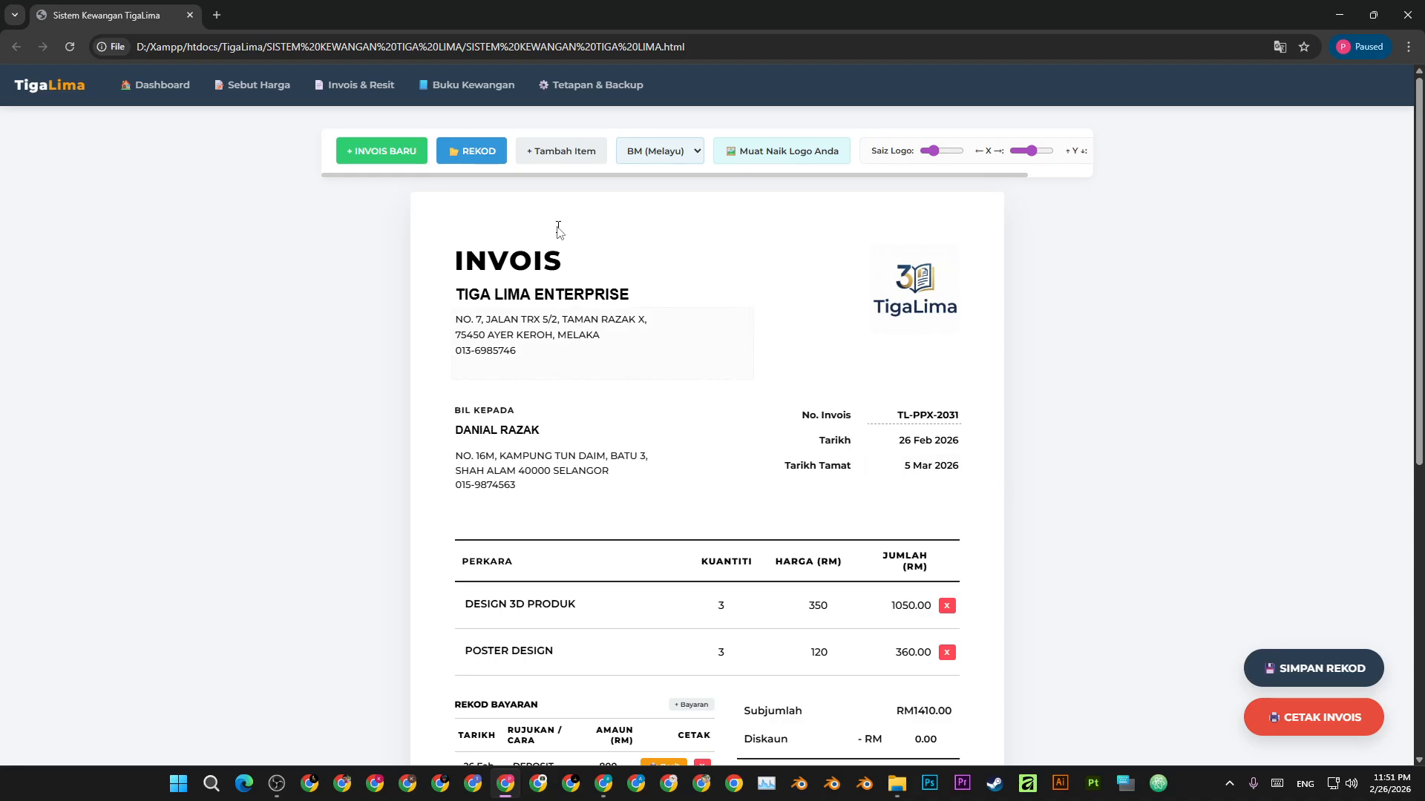
- In Tetapan & Backup, download a data backup, then restore from Backup_TigaLima_ALL_2026-02-26.json in Downloads
left_click(583, 93)
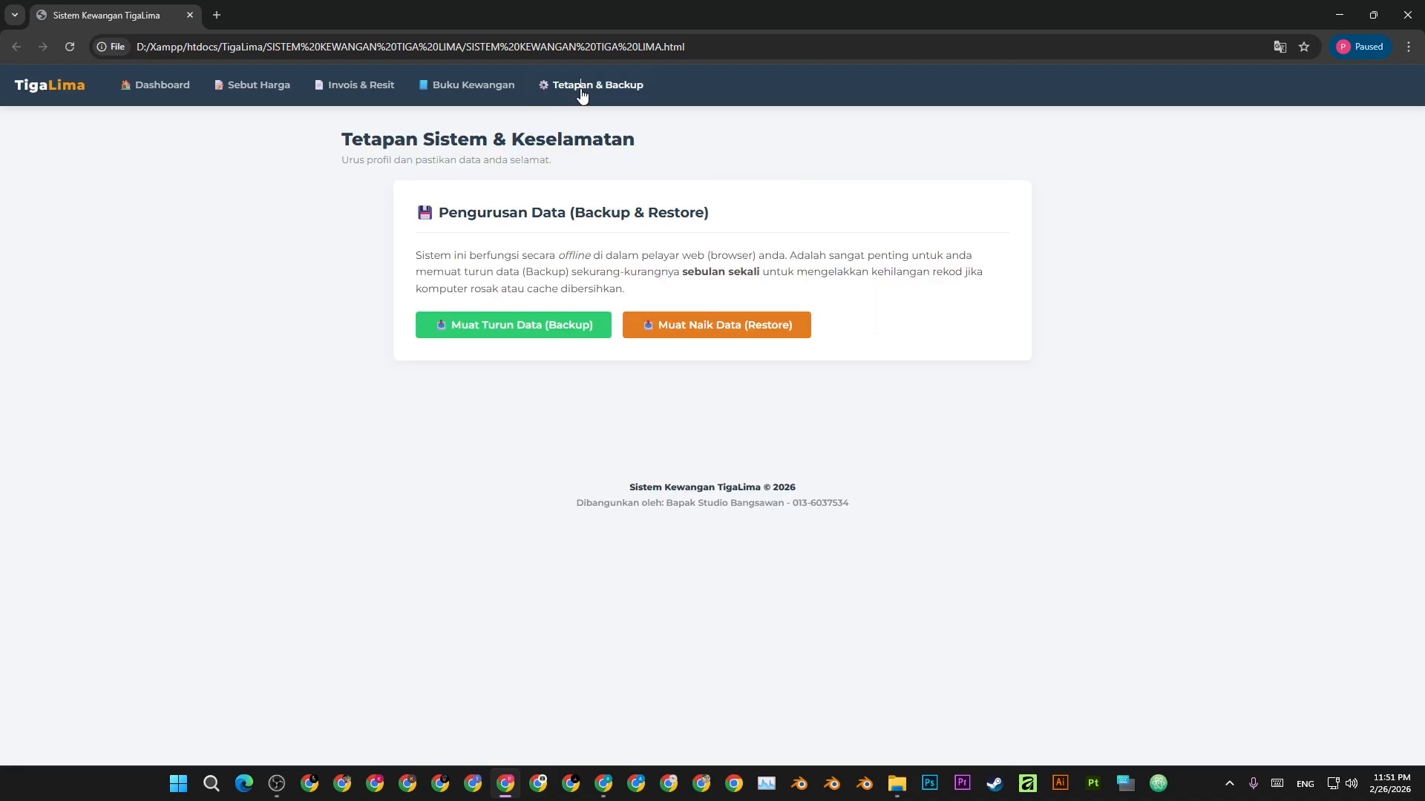
left_click(499, 332)
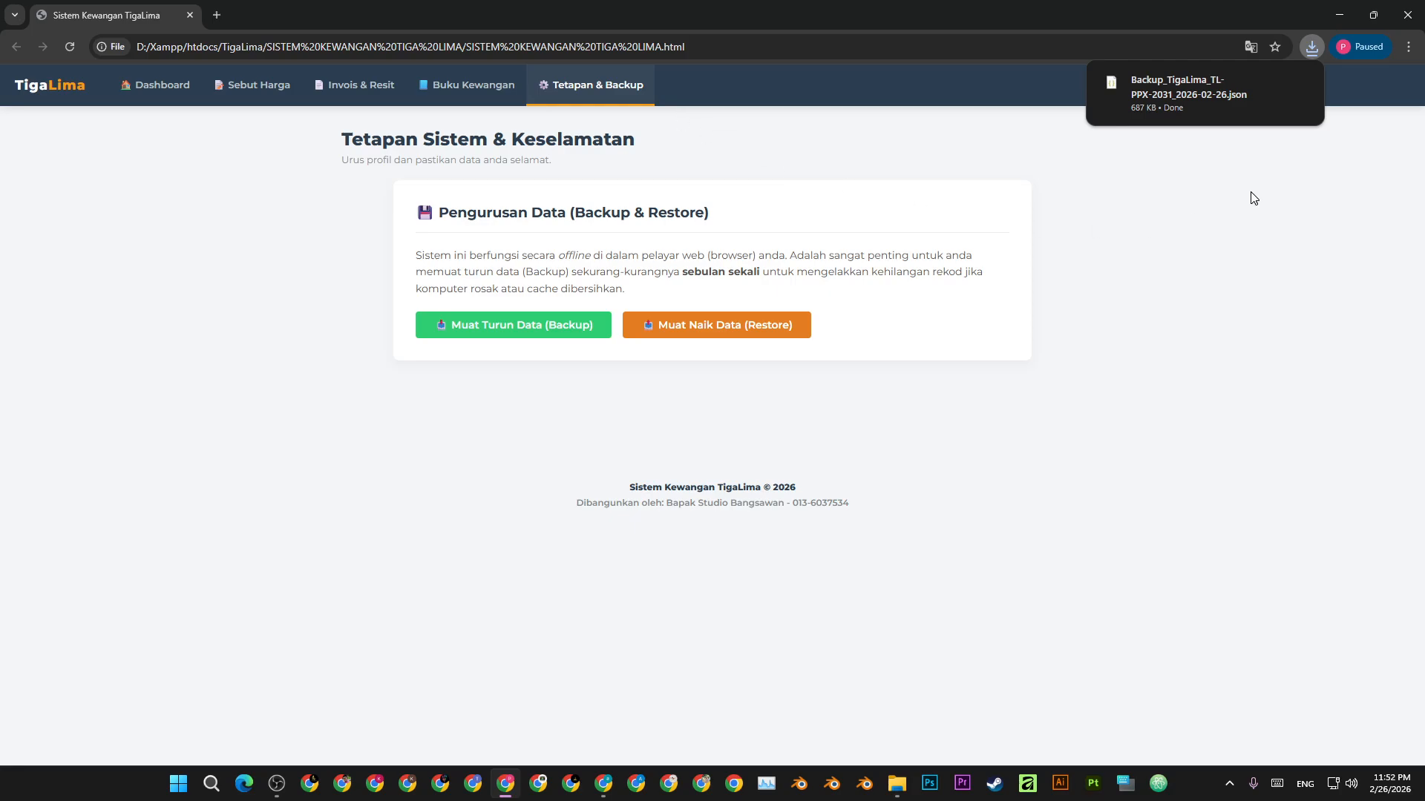
mouse_move(1217, 98)
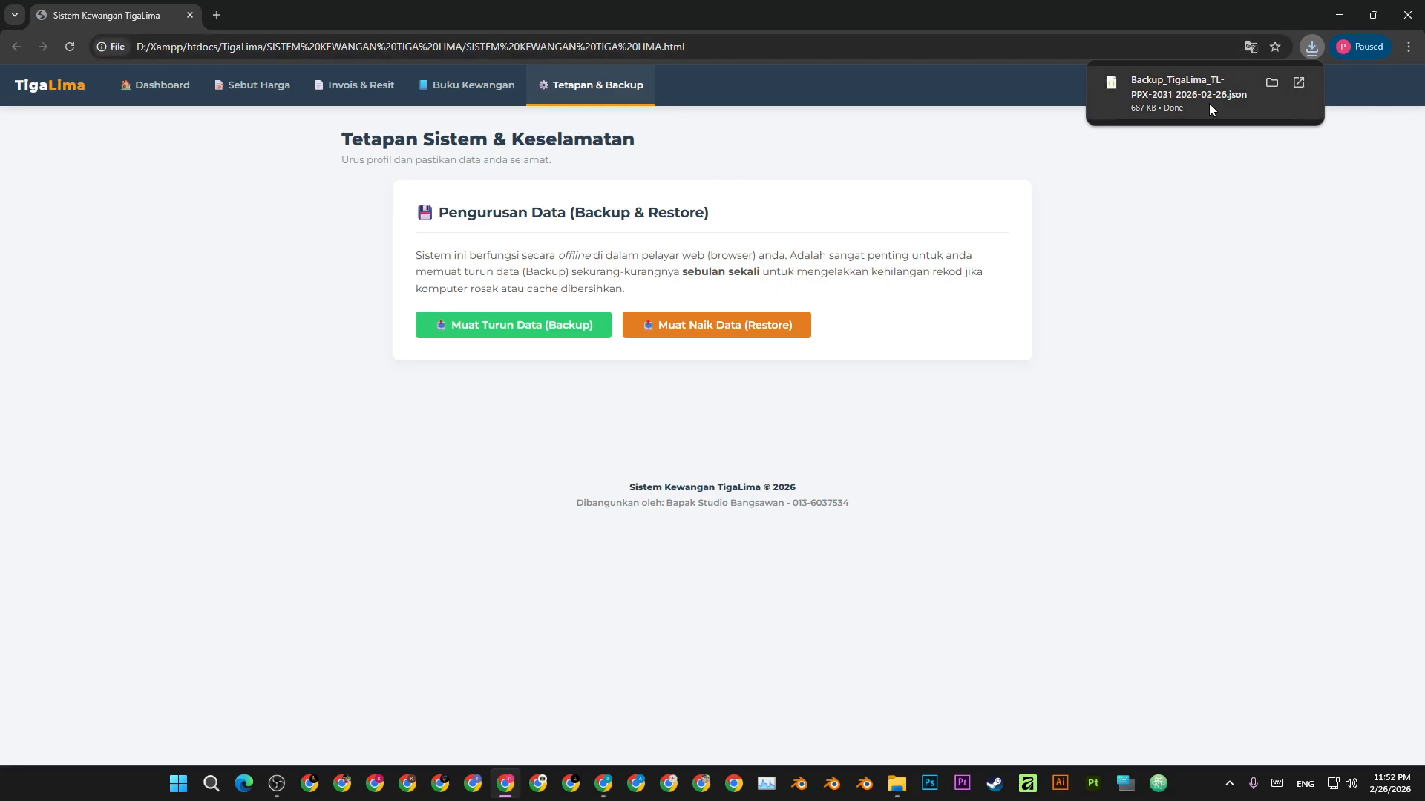
left_click(720, 336)
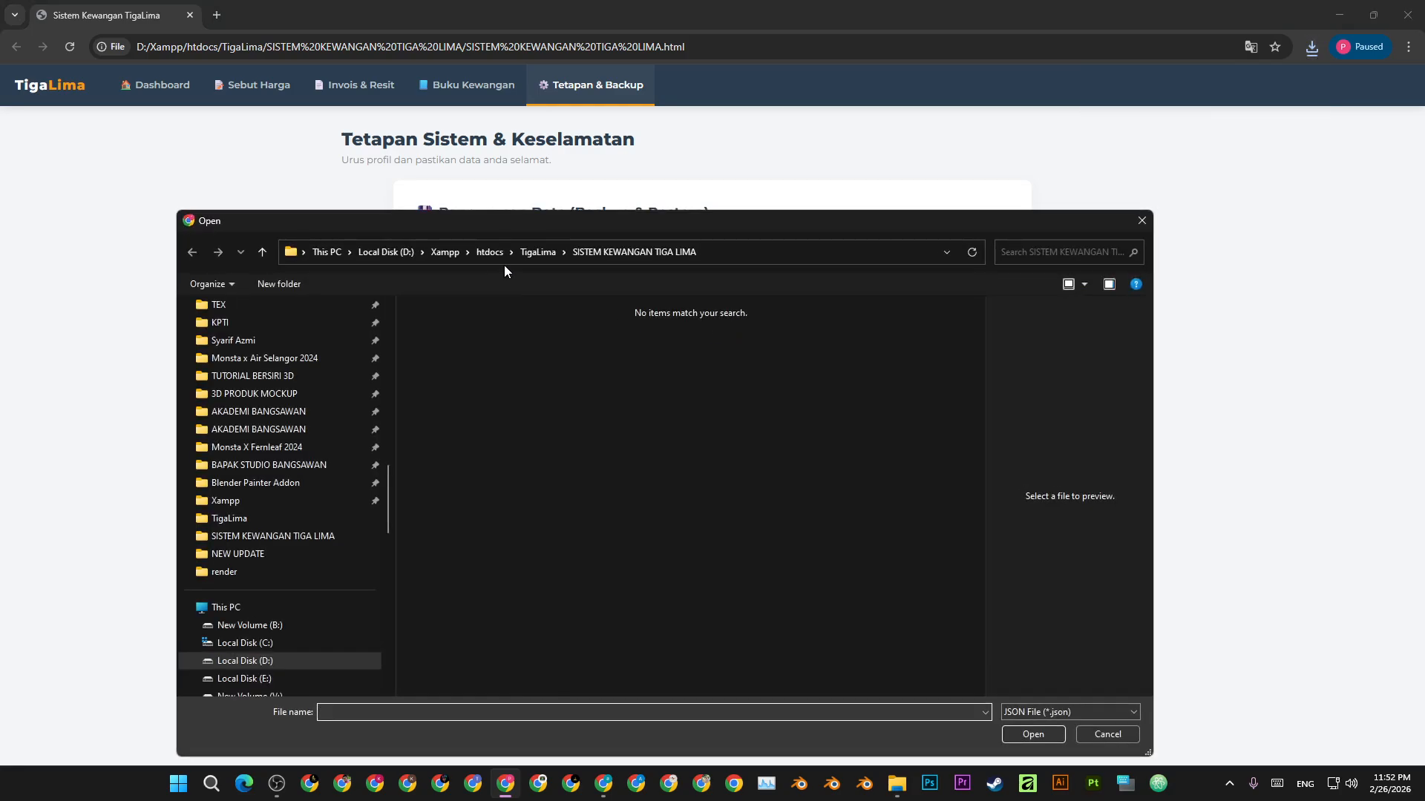
scroll(301, 462, "up", 10)
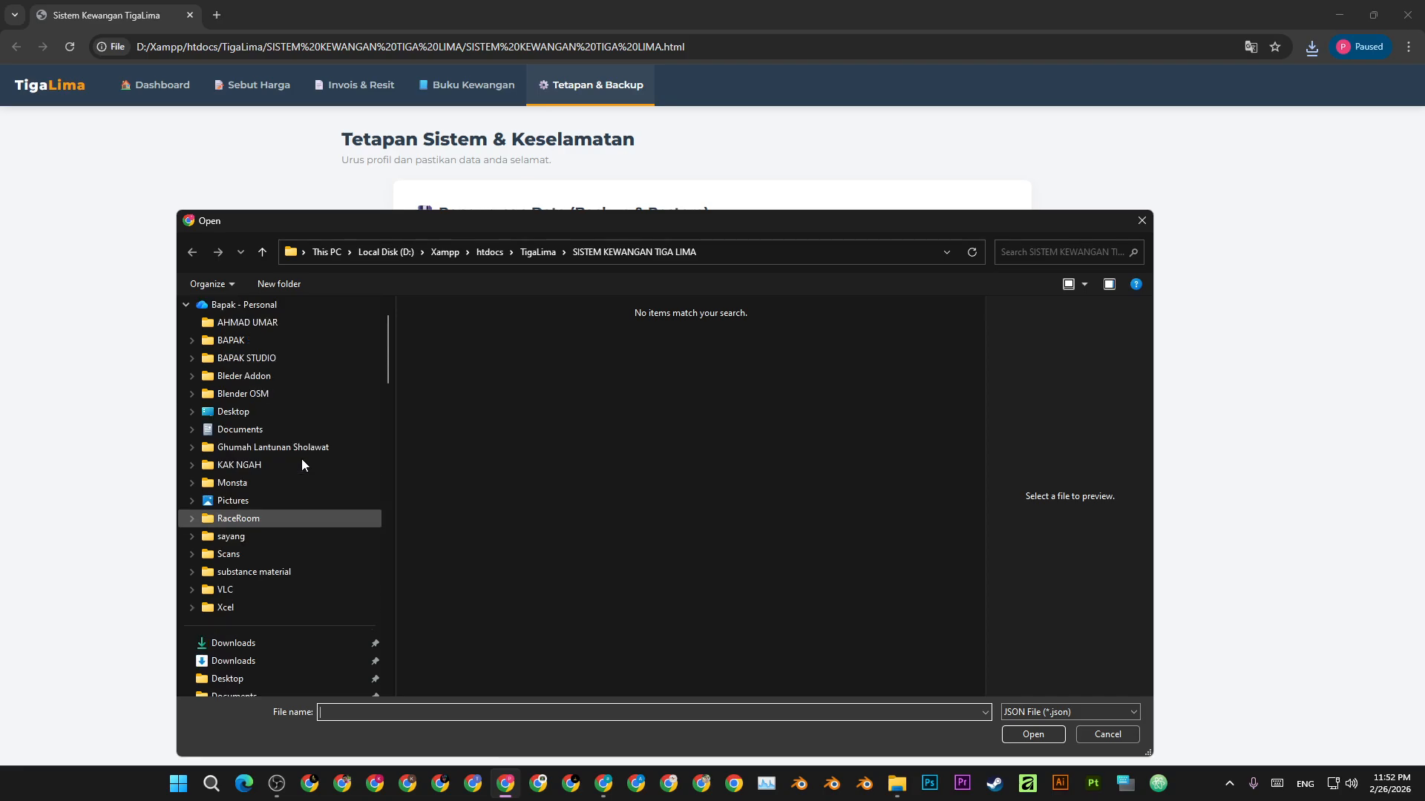
scroll(301, 465, "down", 6)
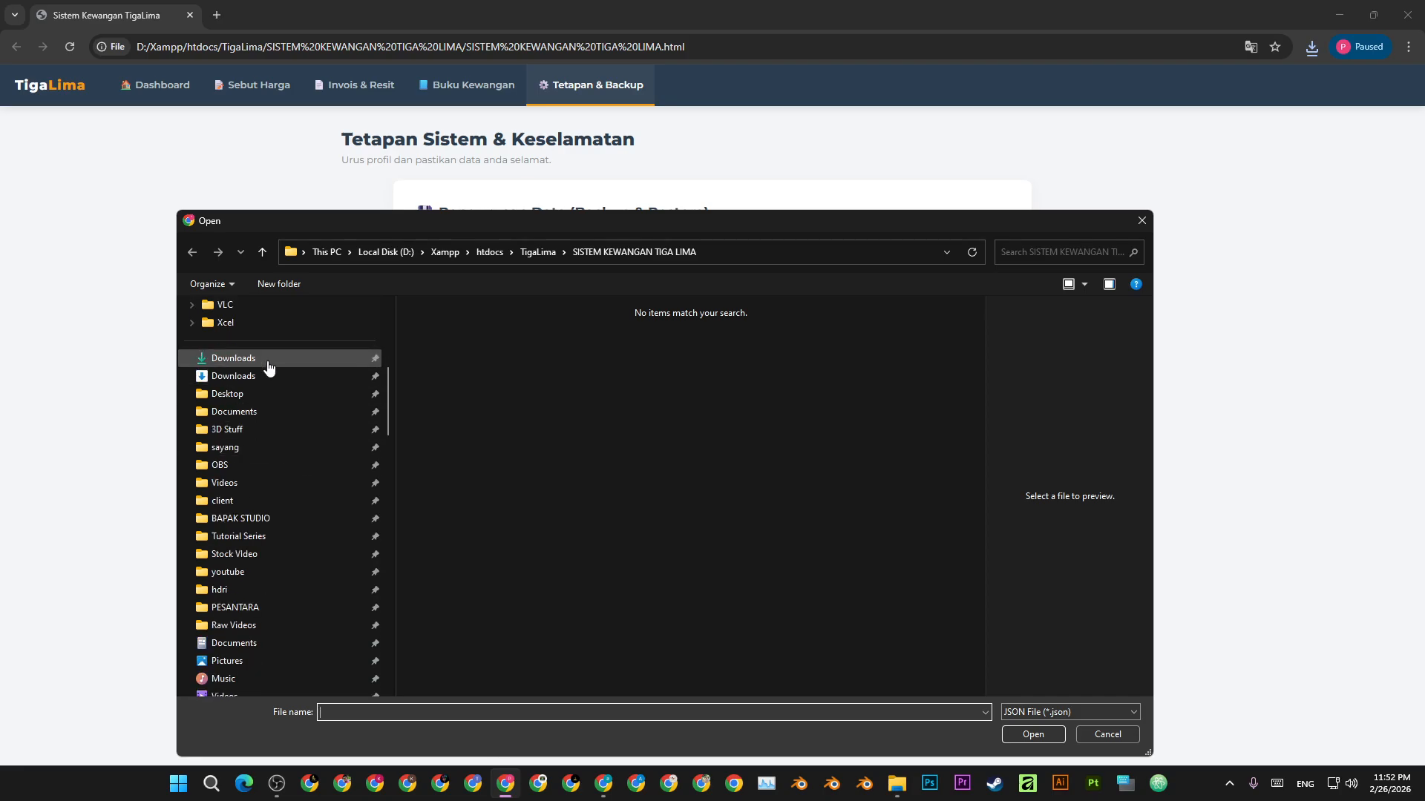
left_click(355, 363)
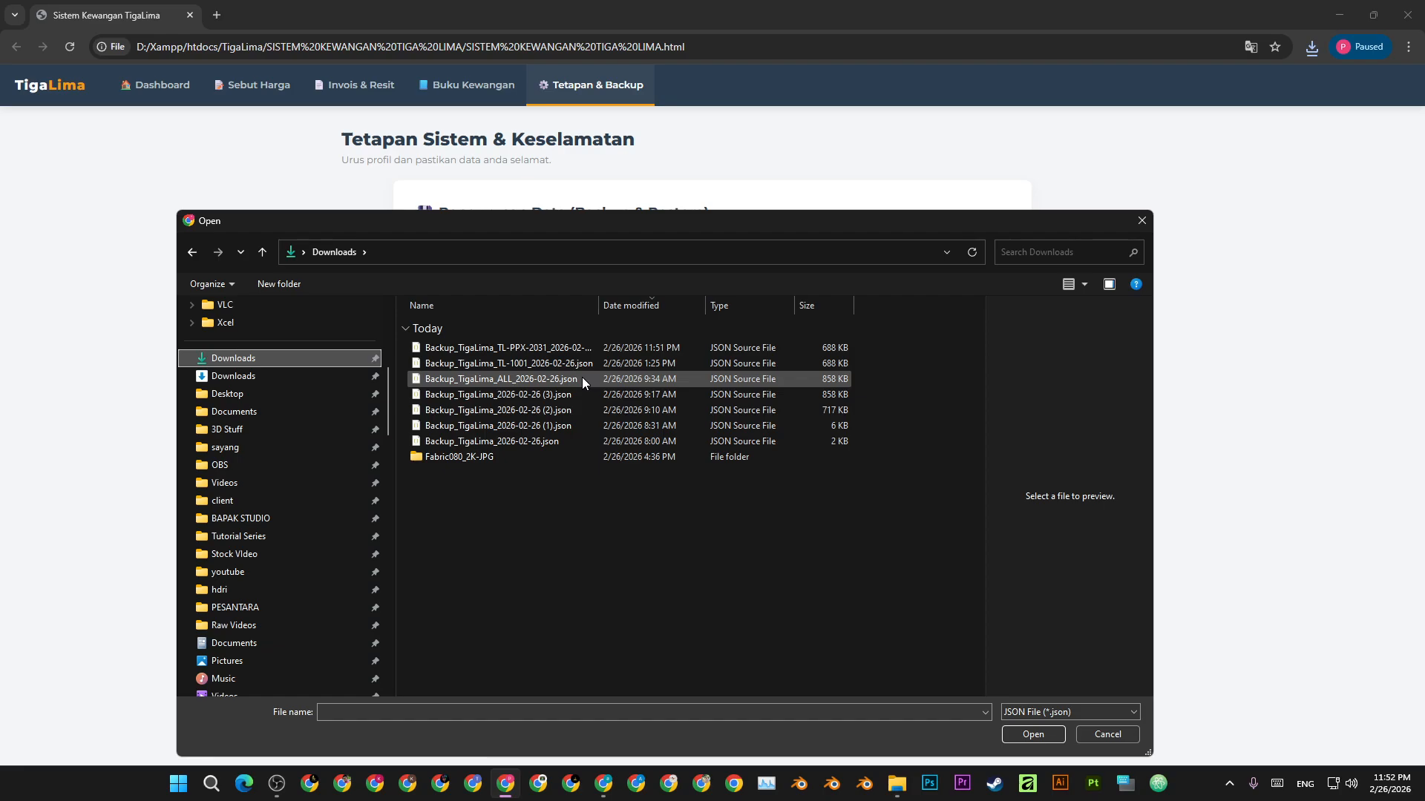
double_click(519, 379)
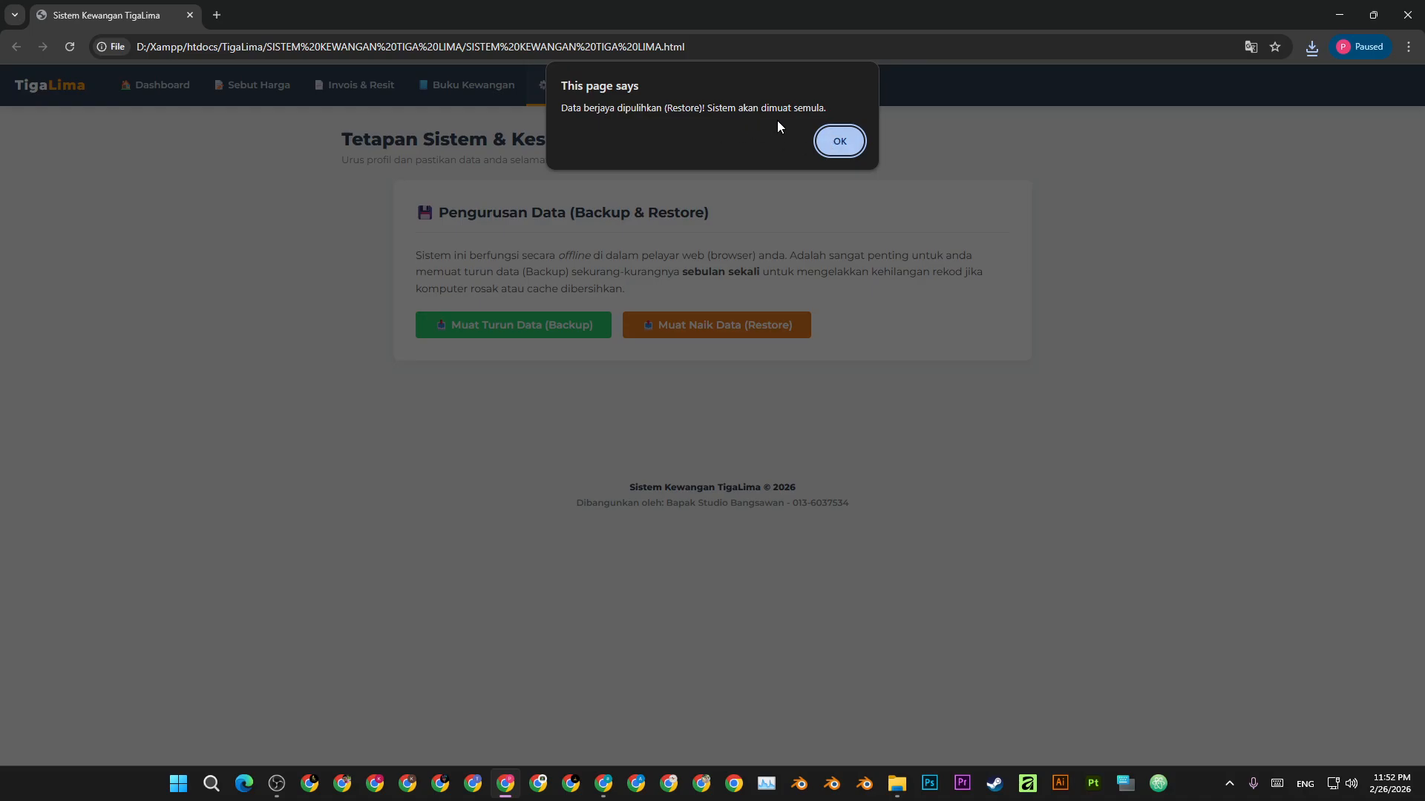
- Acknowledge the restore and open the SEM STUDIO invoice 2516 from page 2 of saved records
left_click(840, 142)
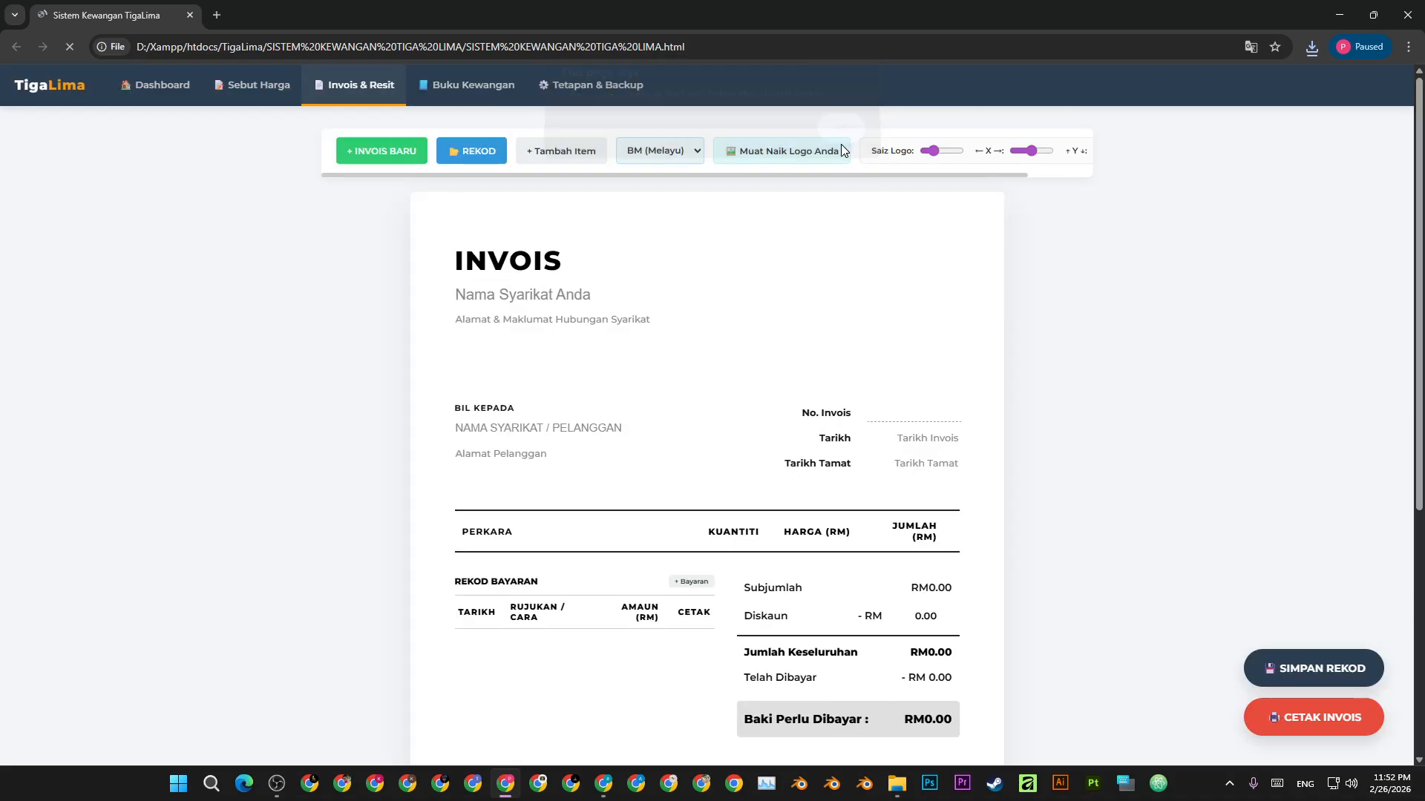
left_click(479, 154)
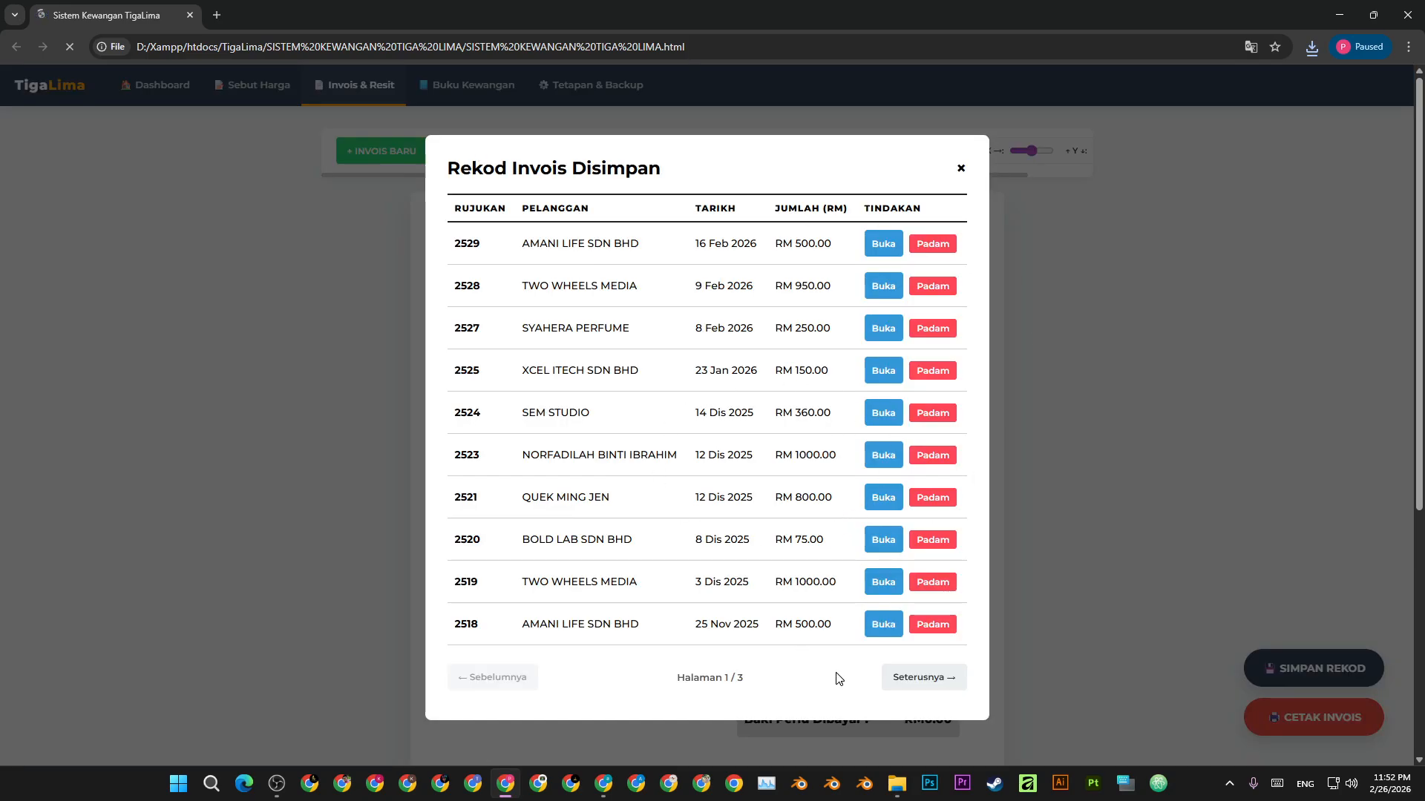
left_click(930, 684)
left_click(931, 688)
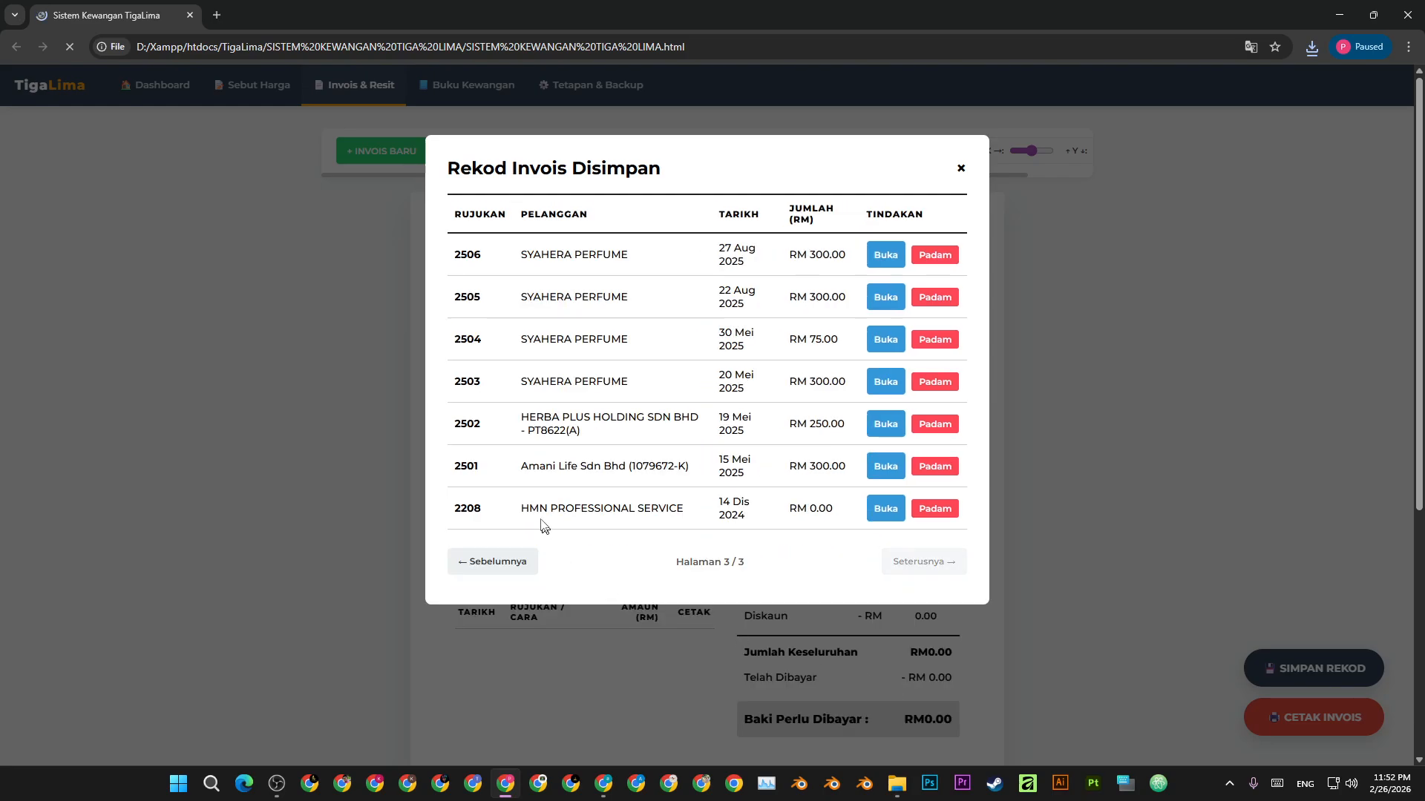
left_click(502, 562)
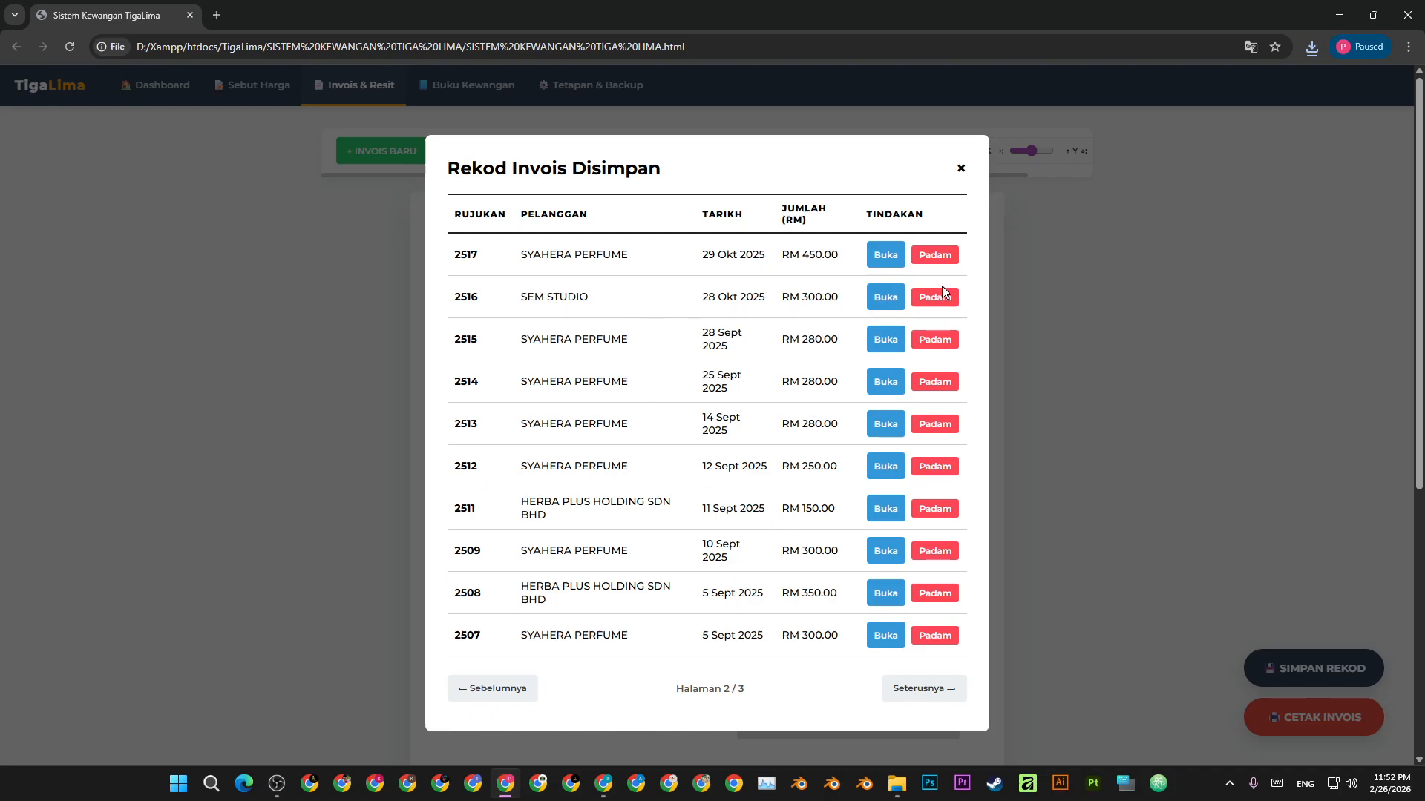
left_click(884, 298)
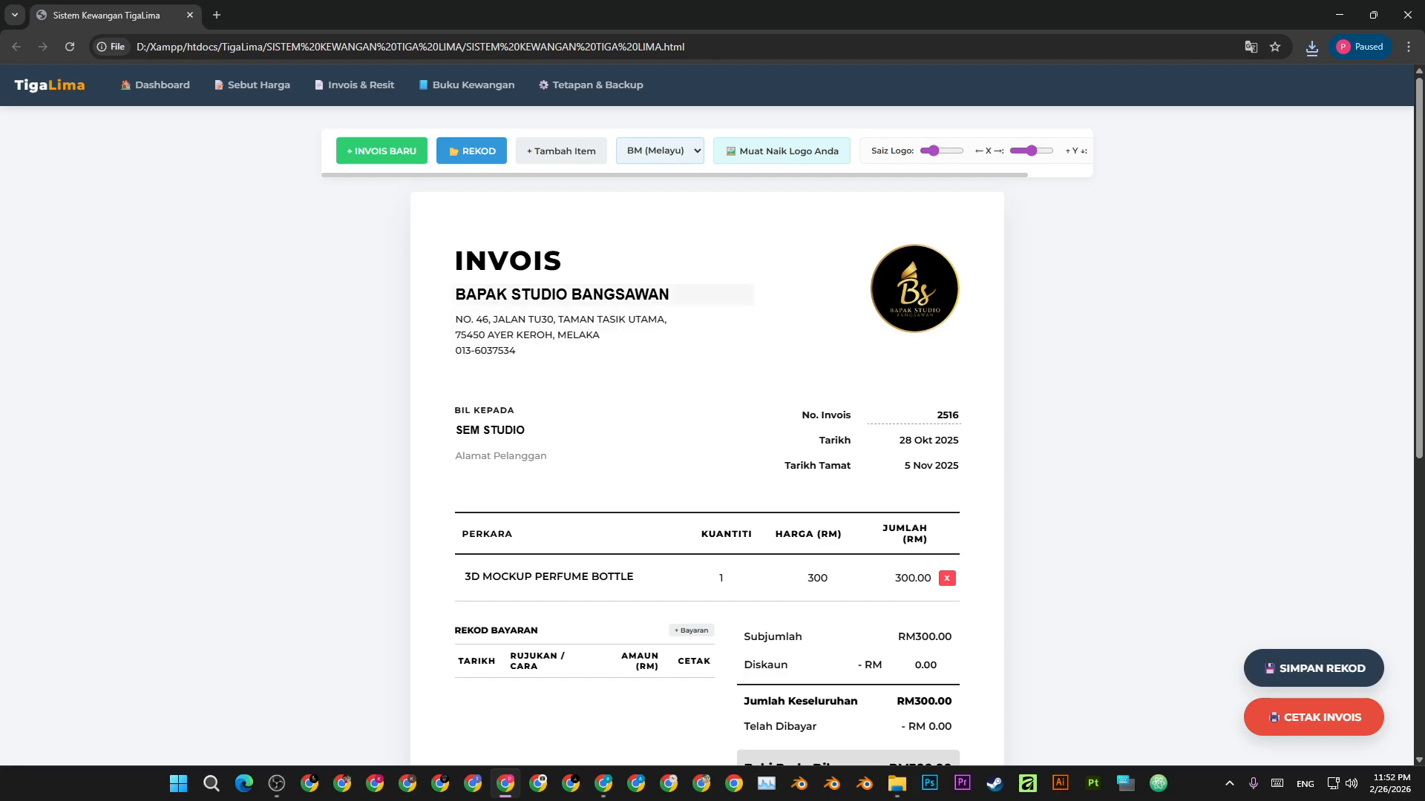
- Browse pages 2 and 3 of the saved invoice list again, then close the list
scroll(604, 261, "down", 5)
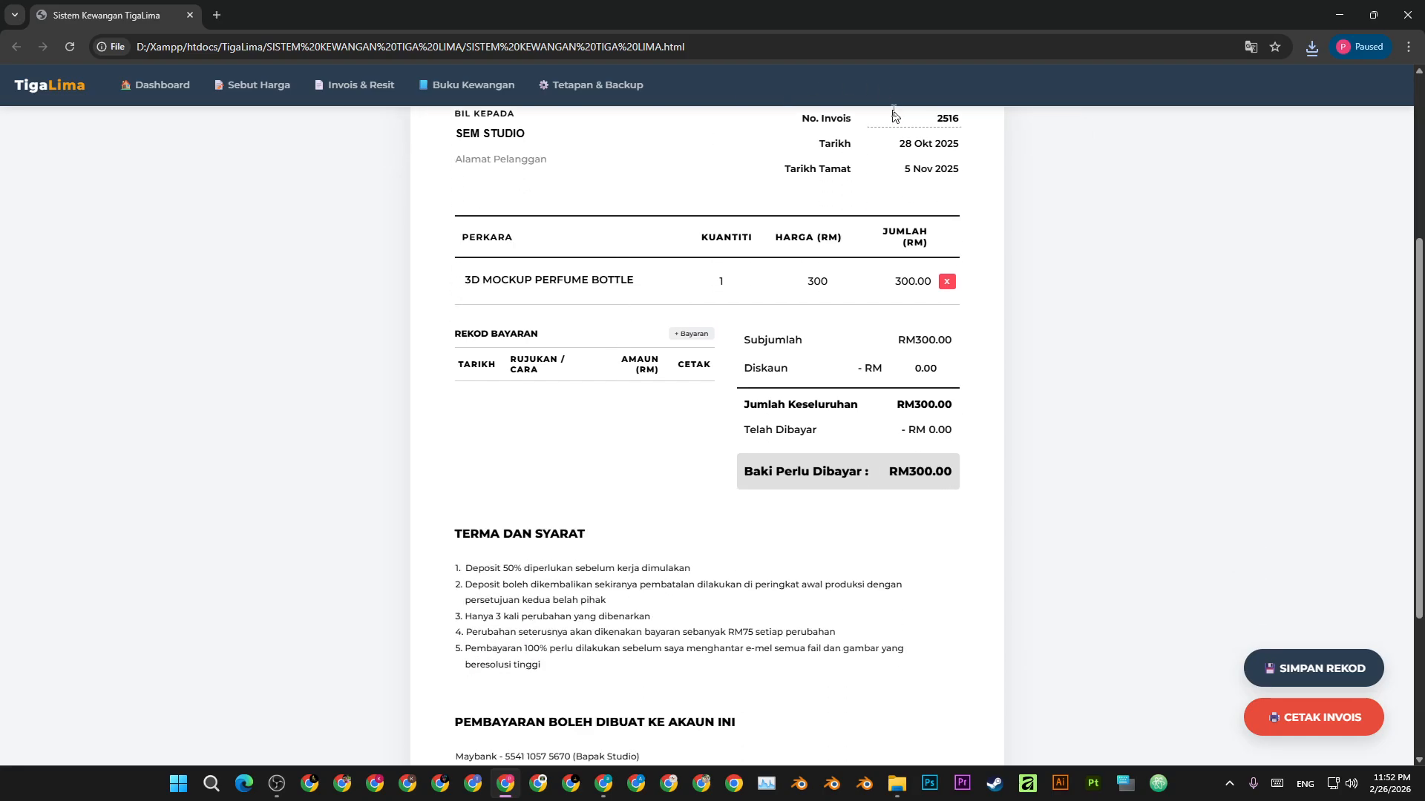
scroll(604, 260, "up", 3)
scroll(802, 307, "down", 5)
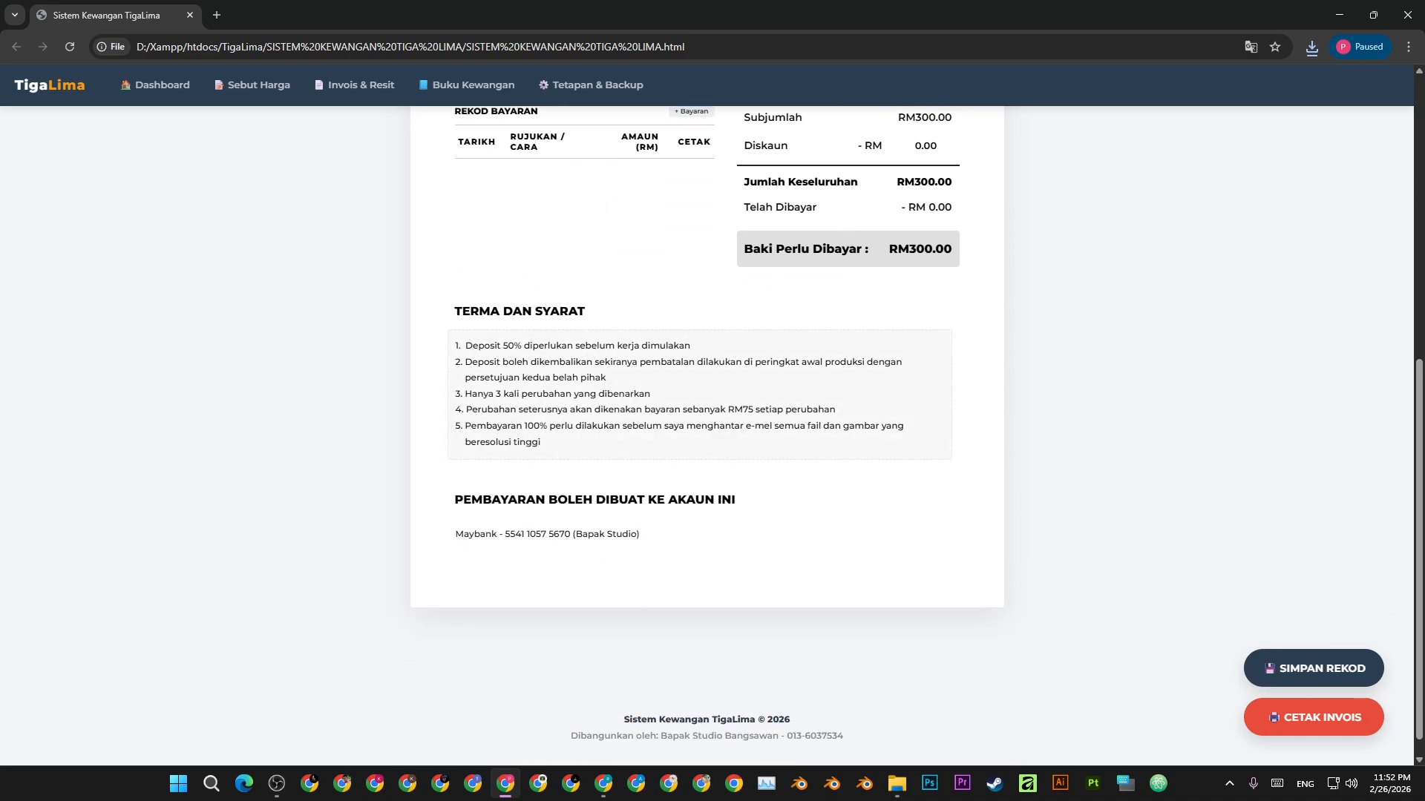
scroll(802, 306, "up", 10)
left_click(475, 152)
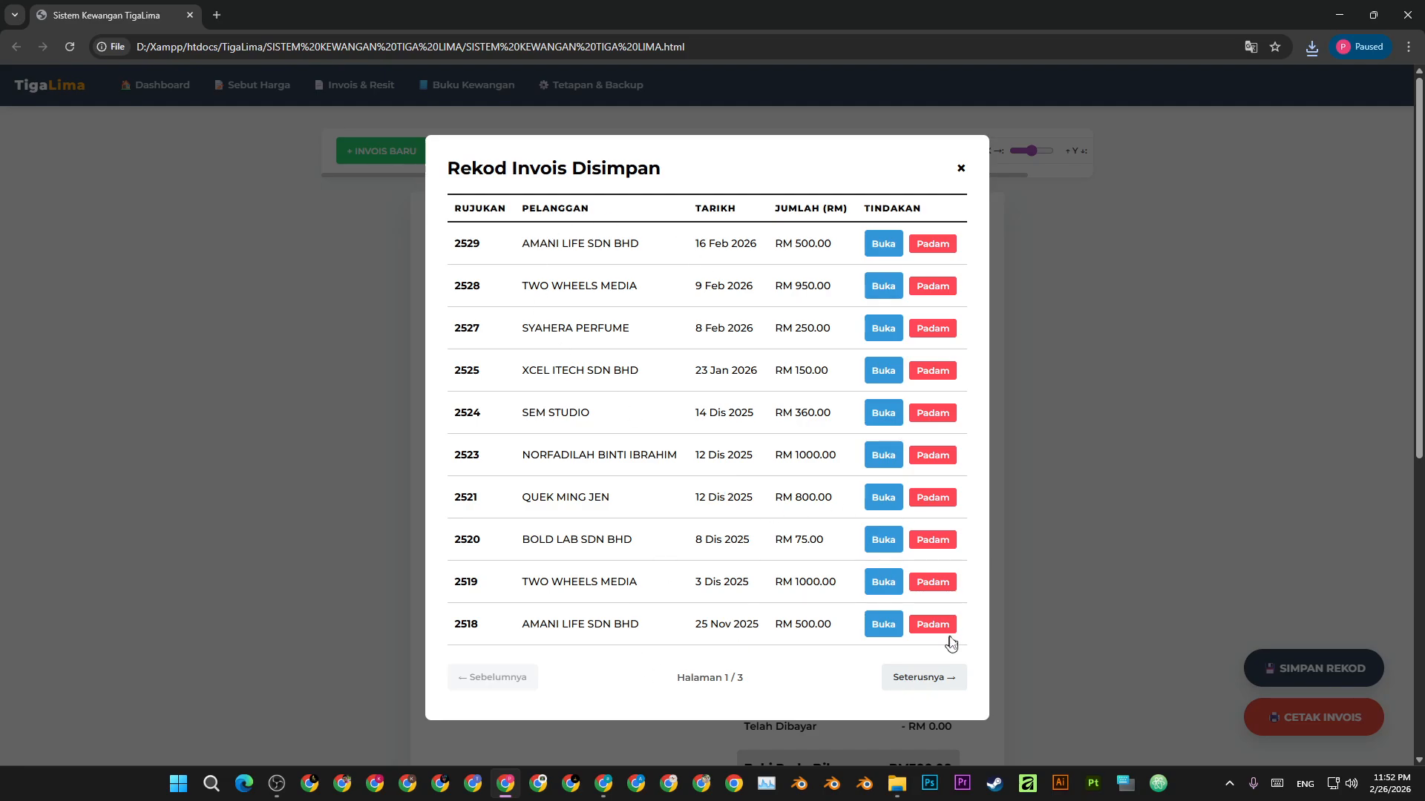
left_click(920, 683)
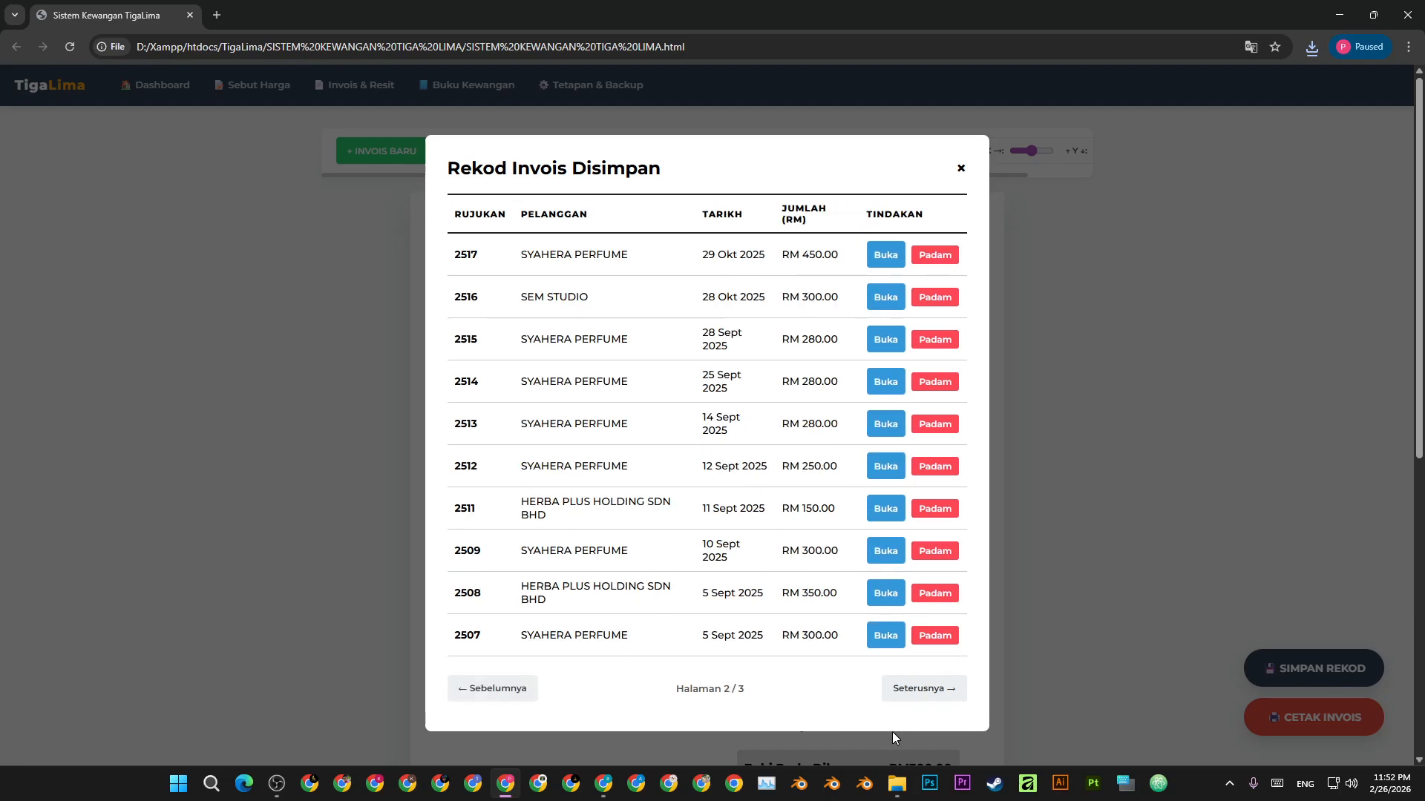
left_click(936, 699)
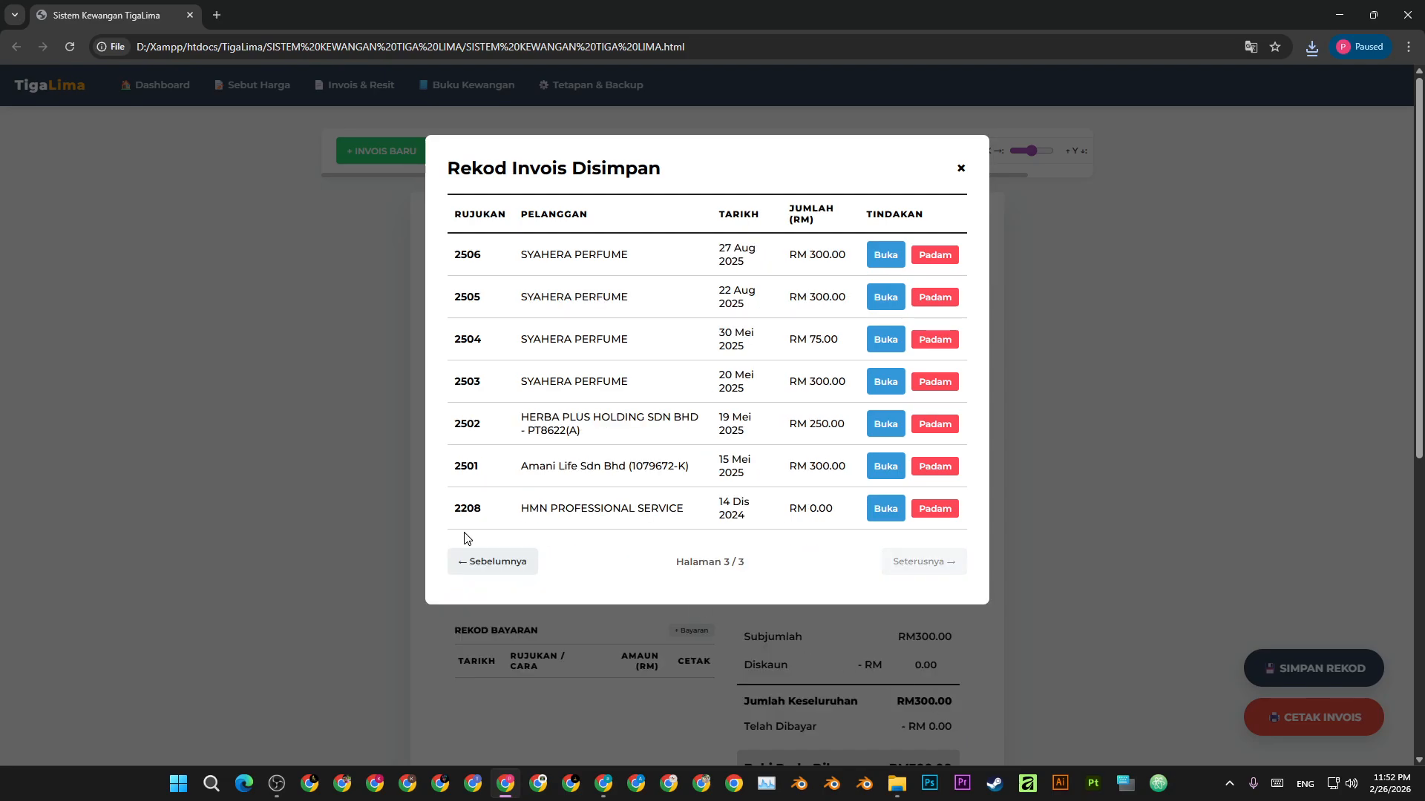
left_click(466, 563)
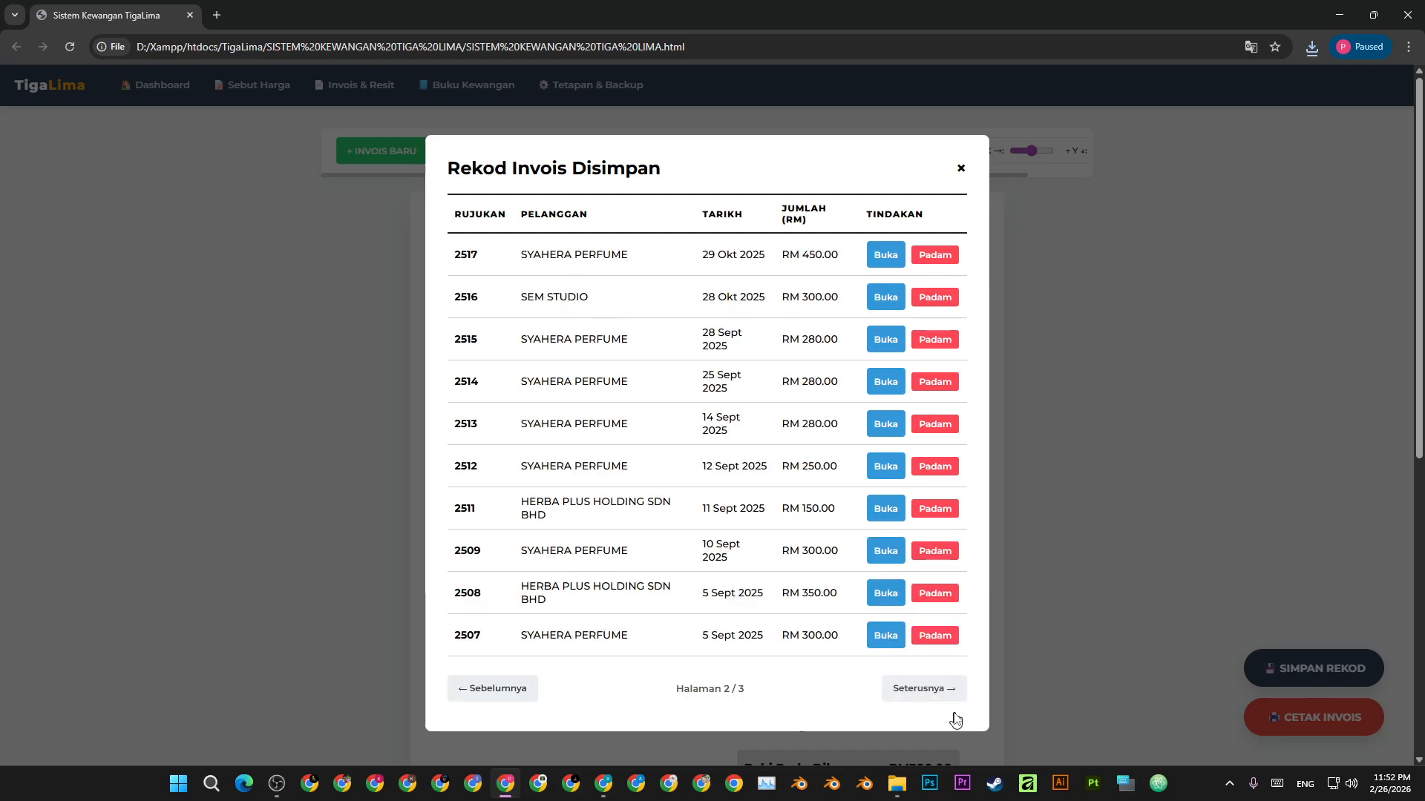
left_click(963, 170)
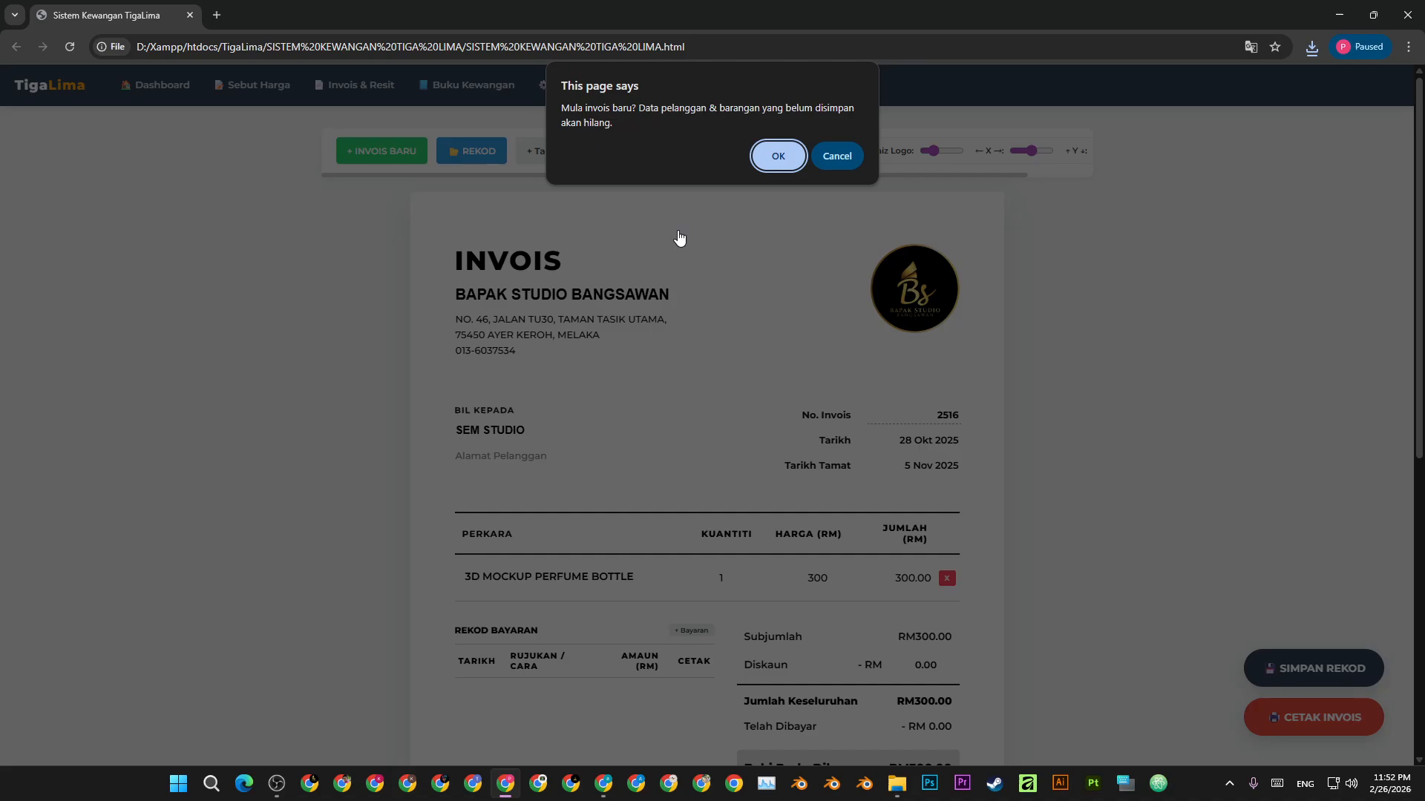
- Start a new blank invoice 2530 dated 26 Feb 2026, due 5 Mar 2026
left_click(790, 158)
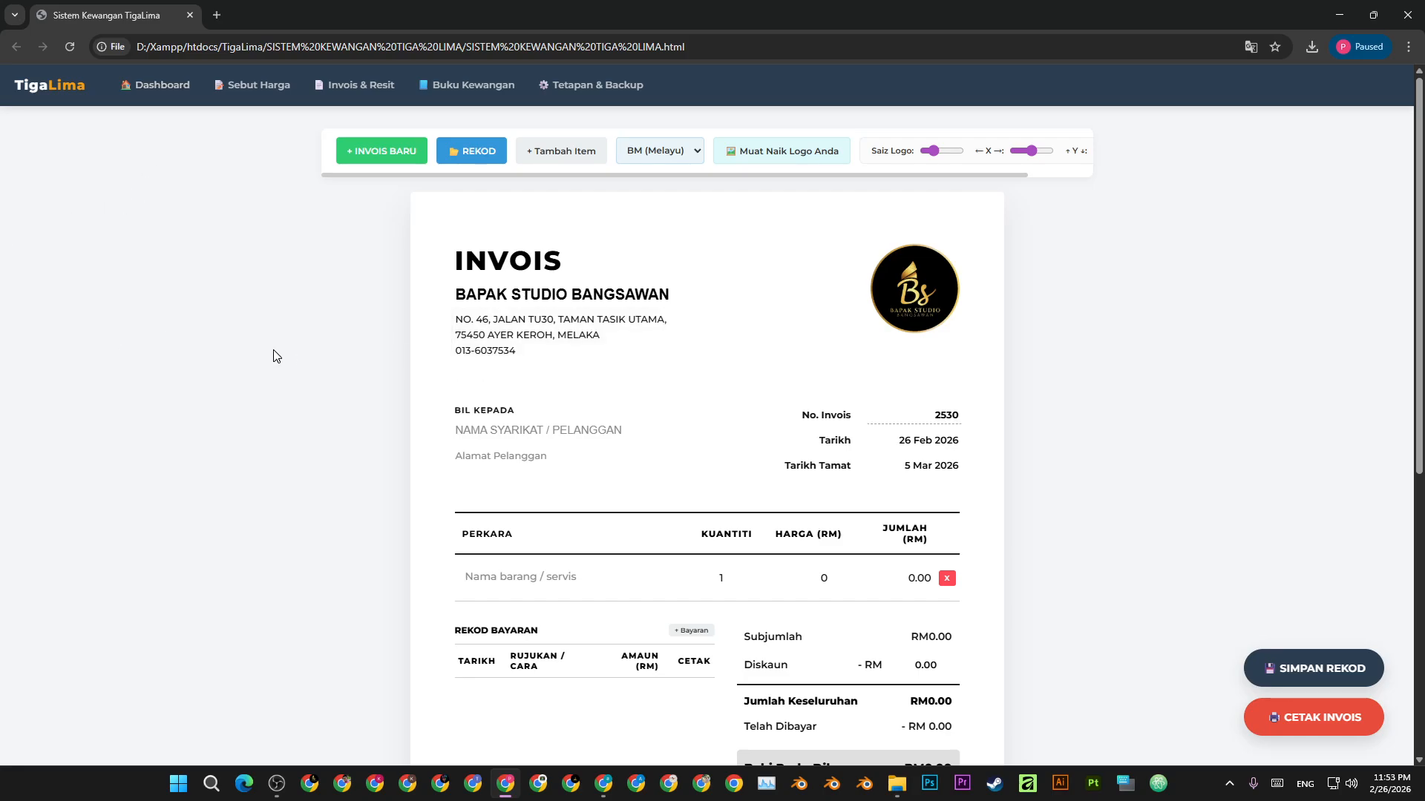
- Switch to the OBS window
left_click(282, 786)
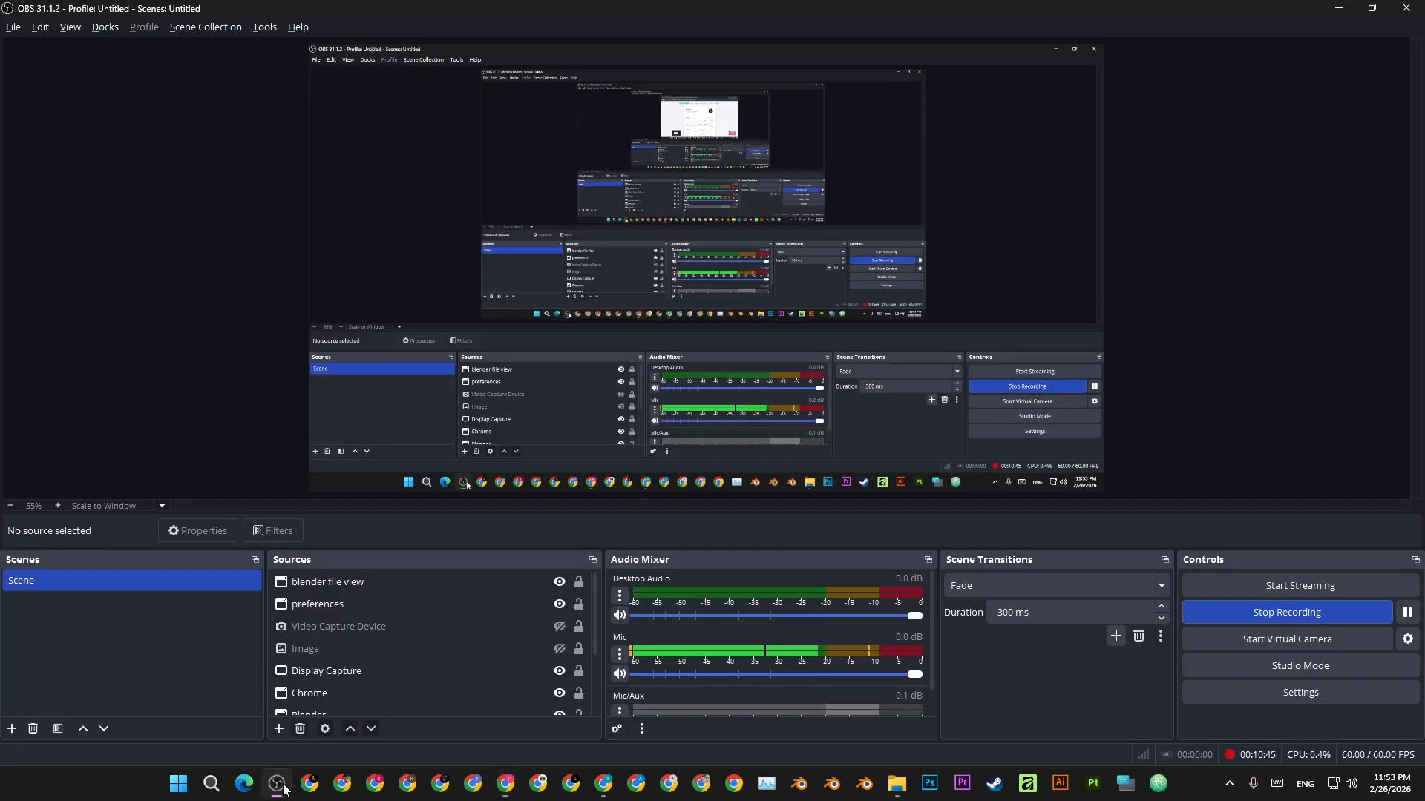